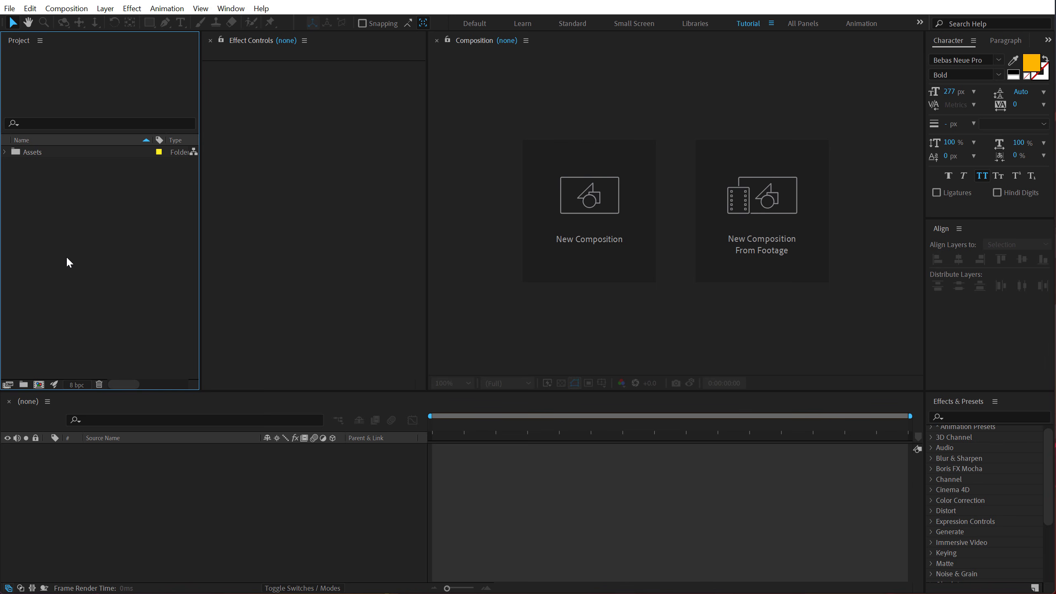
- Create a 1920 x 1080, 30 fps, 10-second composition named "Radio Waves"
click(560, 271)
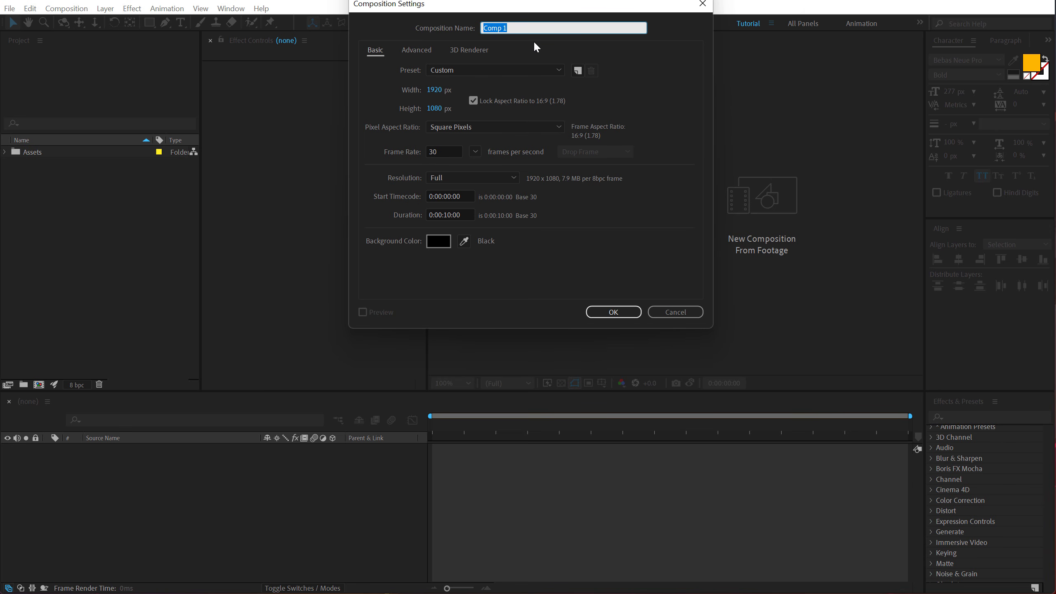
text(Radio Waves)
click(611, 312)
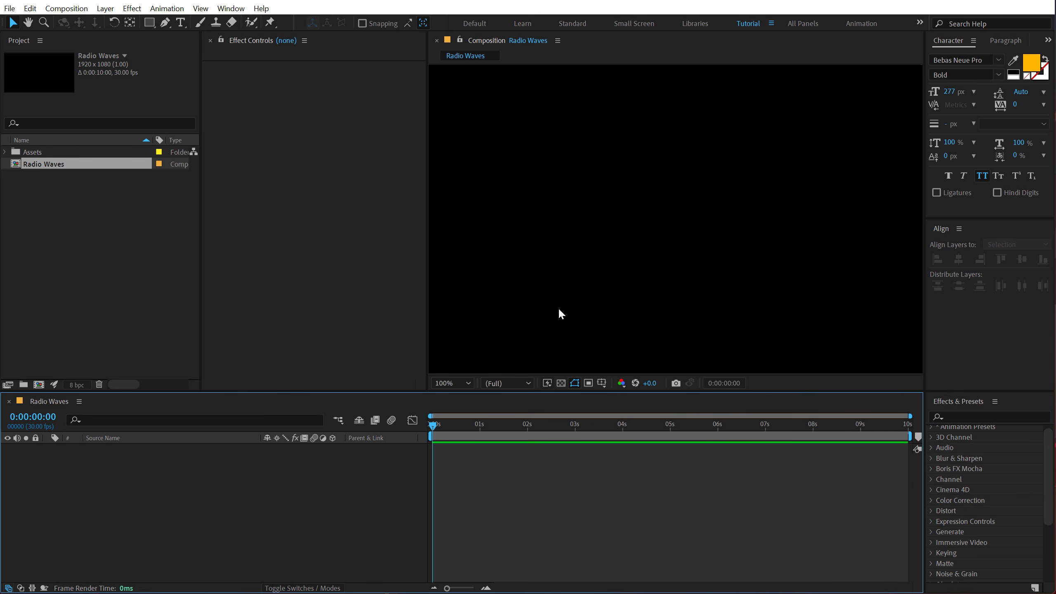
- Add a 1920 x 1080 solid layer named "BG" to the composition
key(ctrl+y)
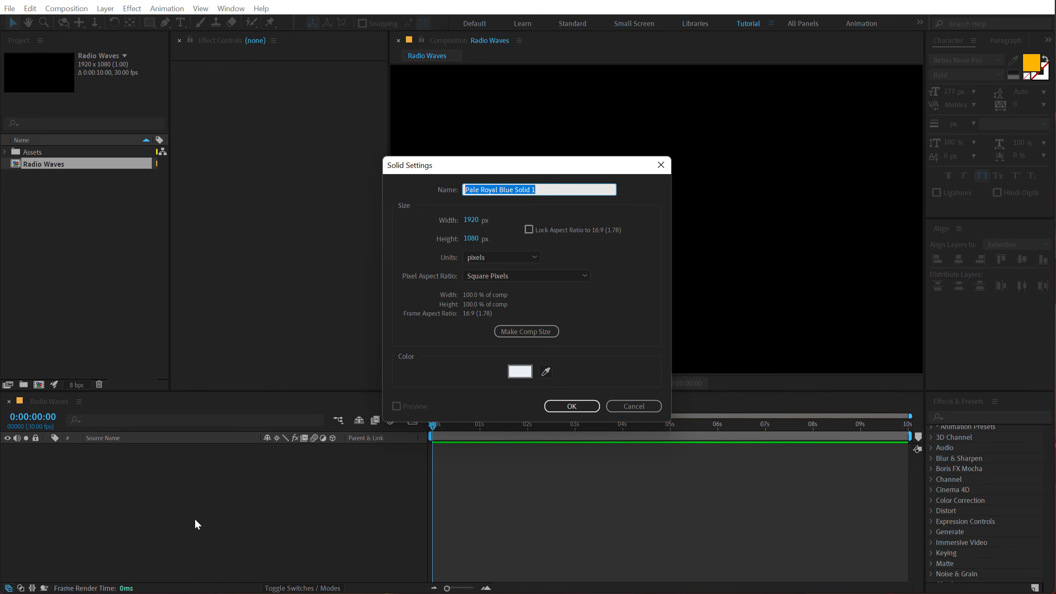
text(BG)
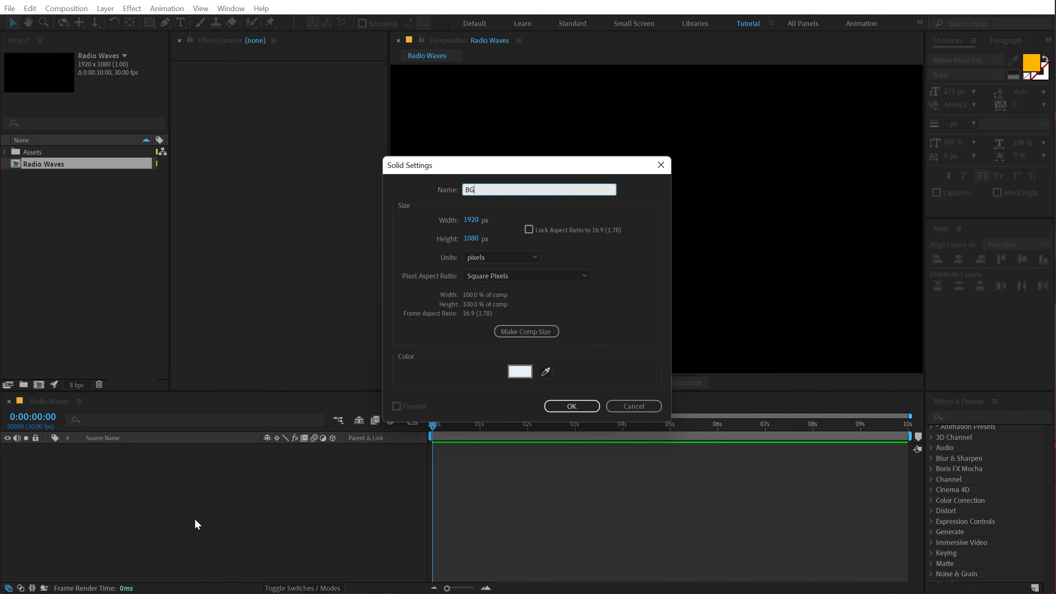
click(567, 405)
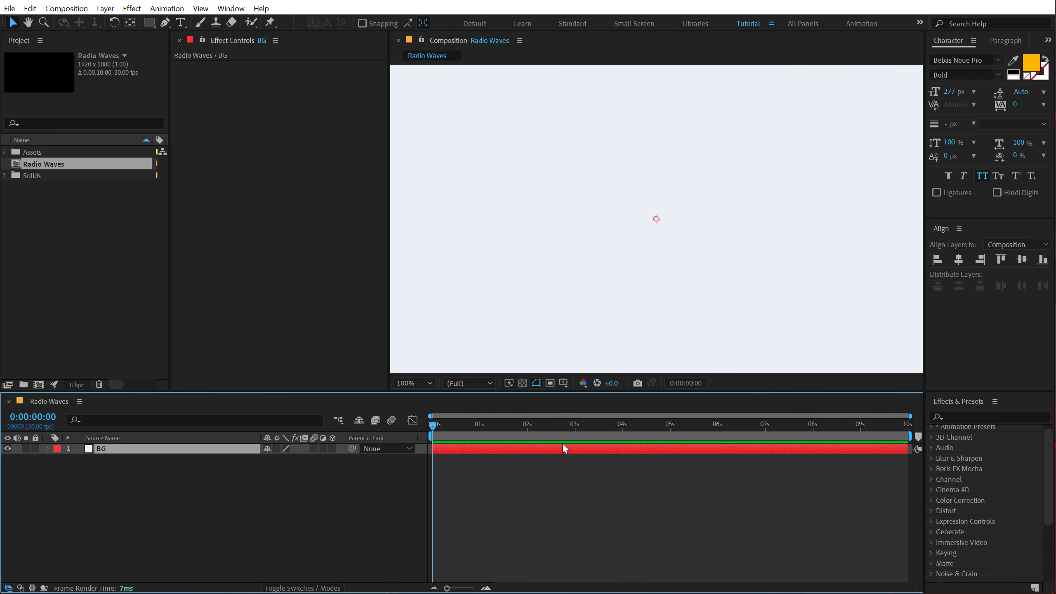
- Apply a Fill effect to the BG layer and set its color to yellow-orange FFBA00
key(ctrl+space)
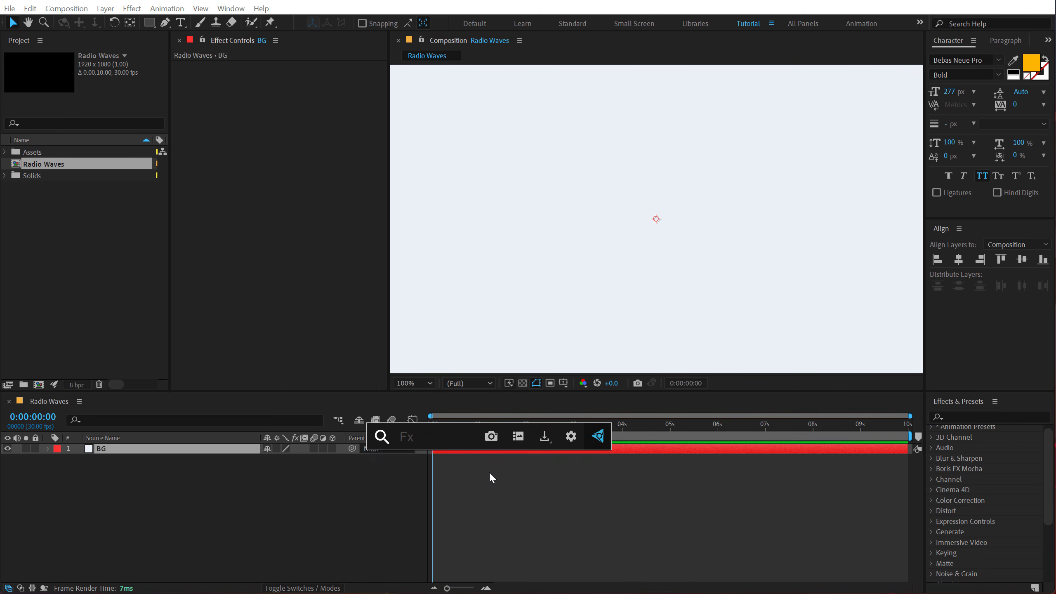
text(fill)
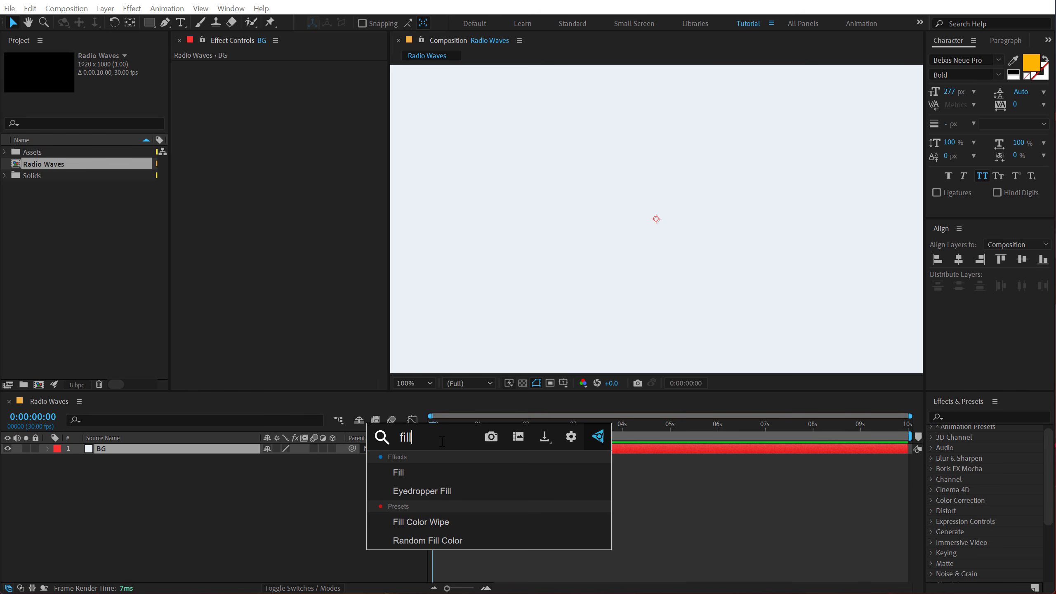
click(406, 471)
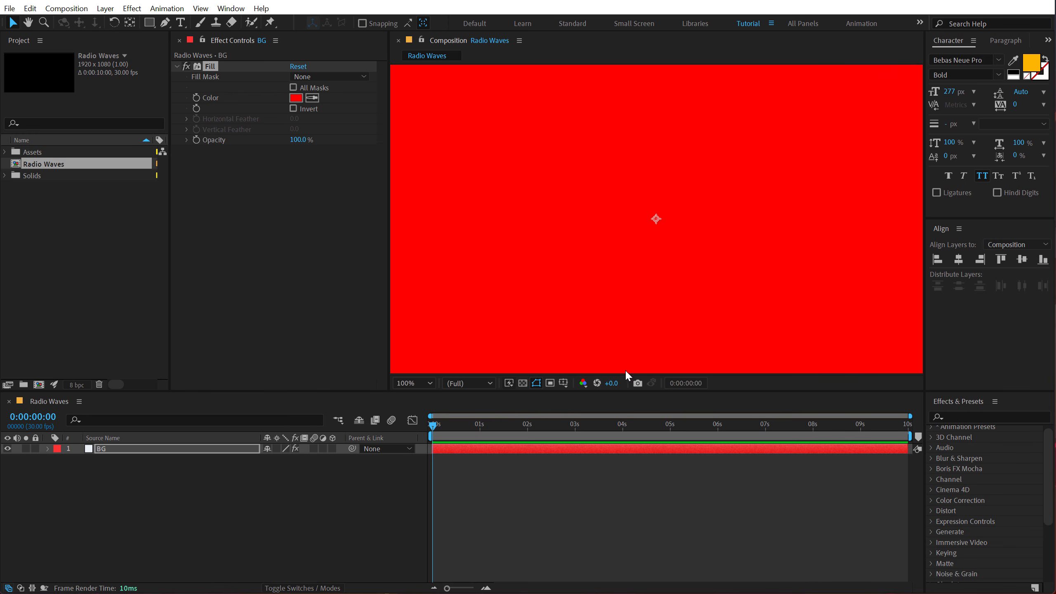
key(comma)
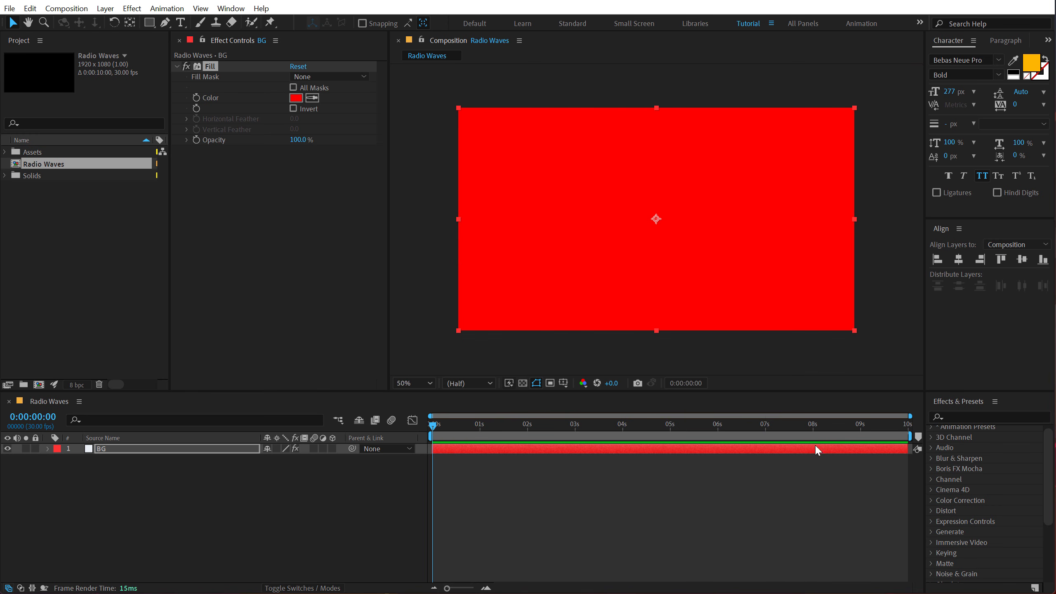
click(295, 98)
drag(552, 345, 557, 362)
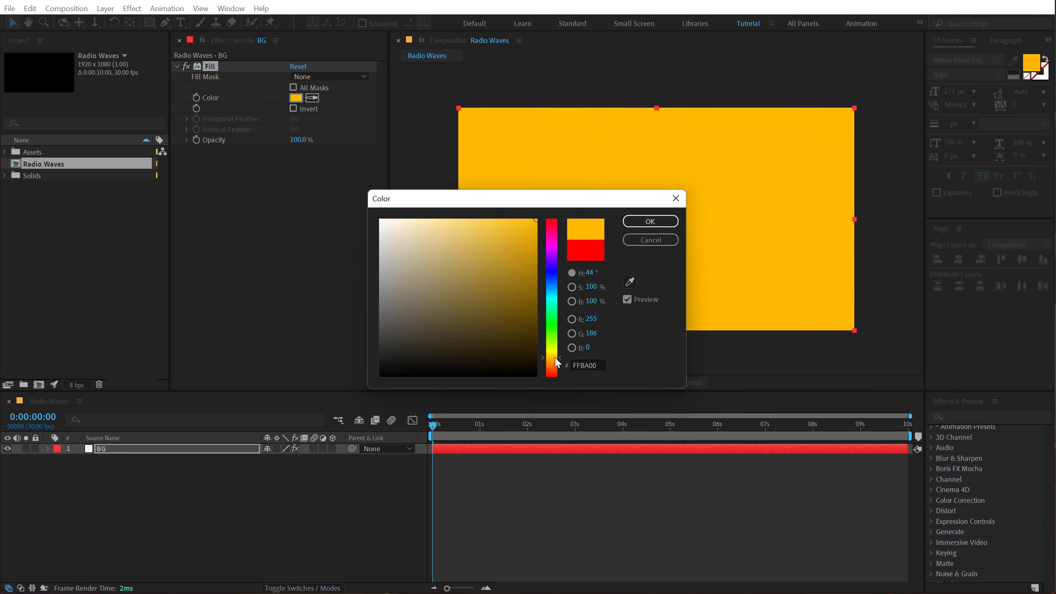
click(653, 224)
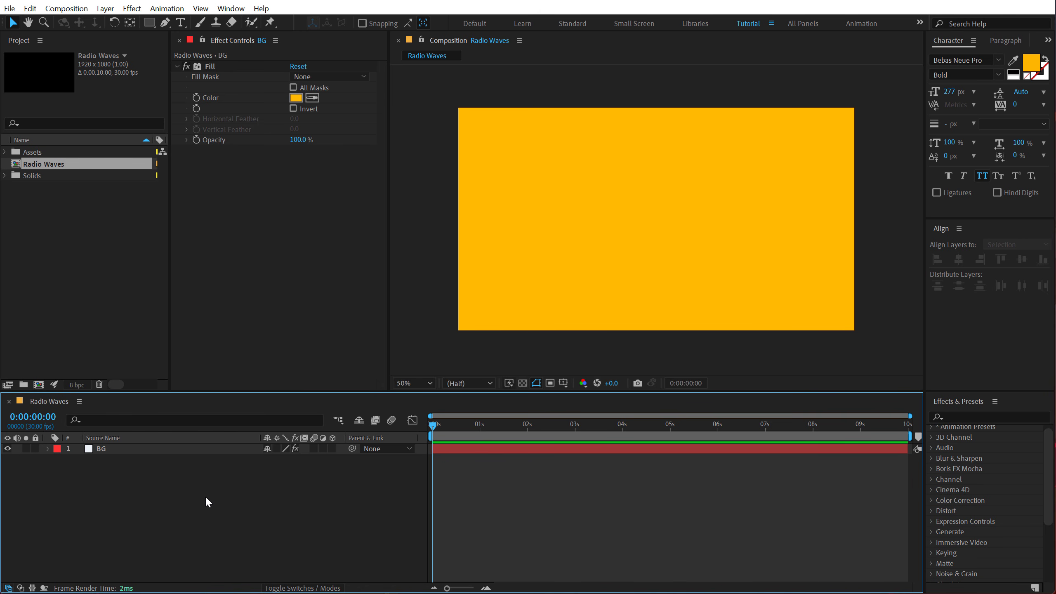
- Add a second full-size solid layer named "Waves" above the BG layer
key(ctrl+y)
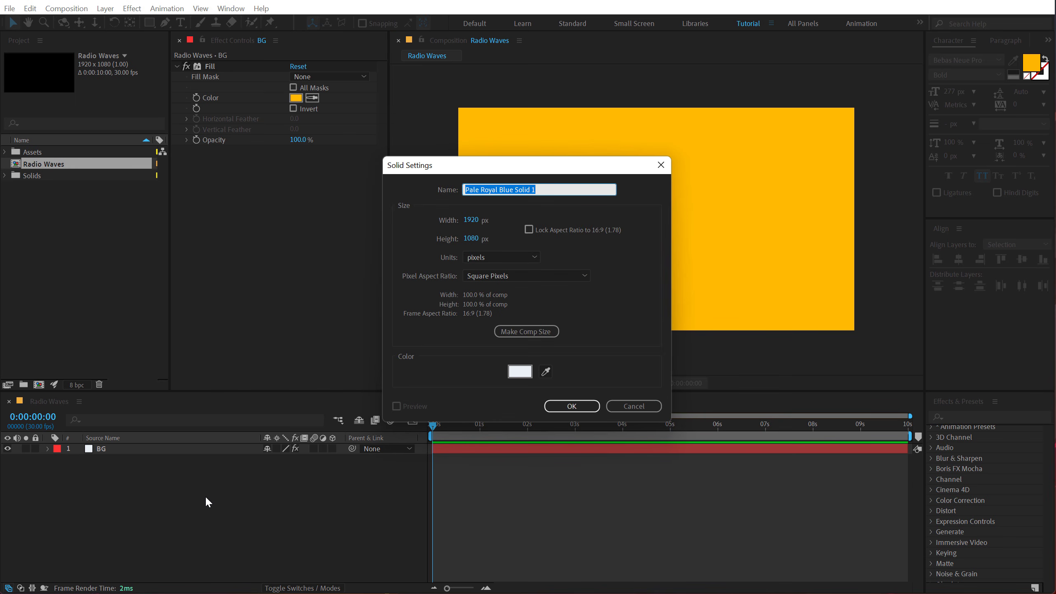
text(E)
text(Wa)
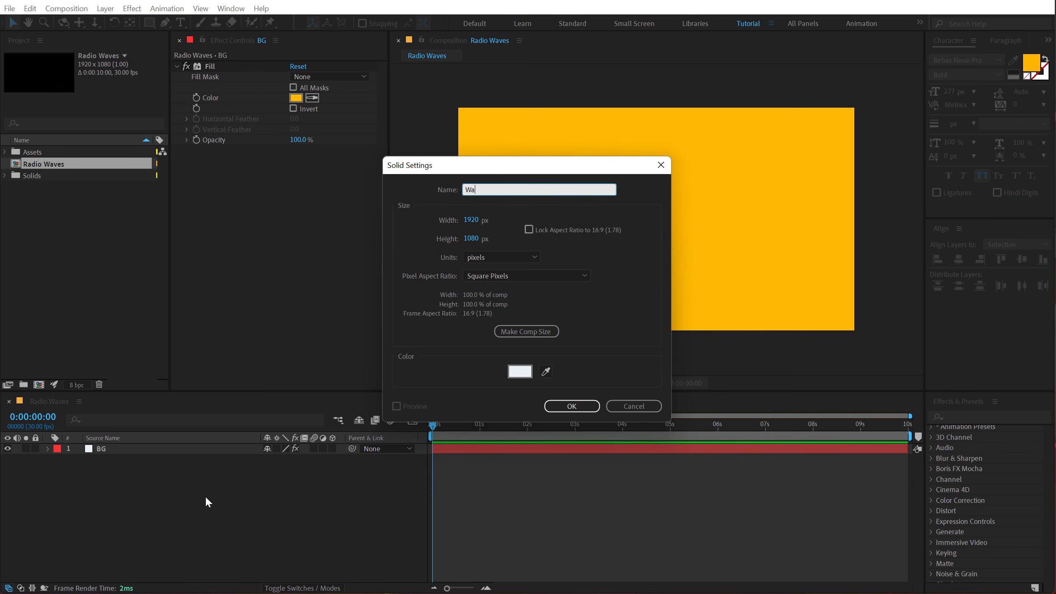
text(ves)
click(580, 401)
- Apply the Radio Waves effect to the Waves layer
key(ctrl+space)
text(radio)
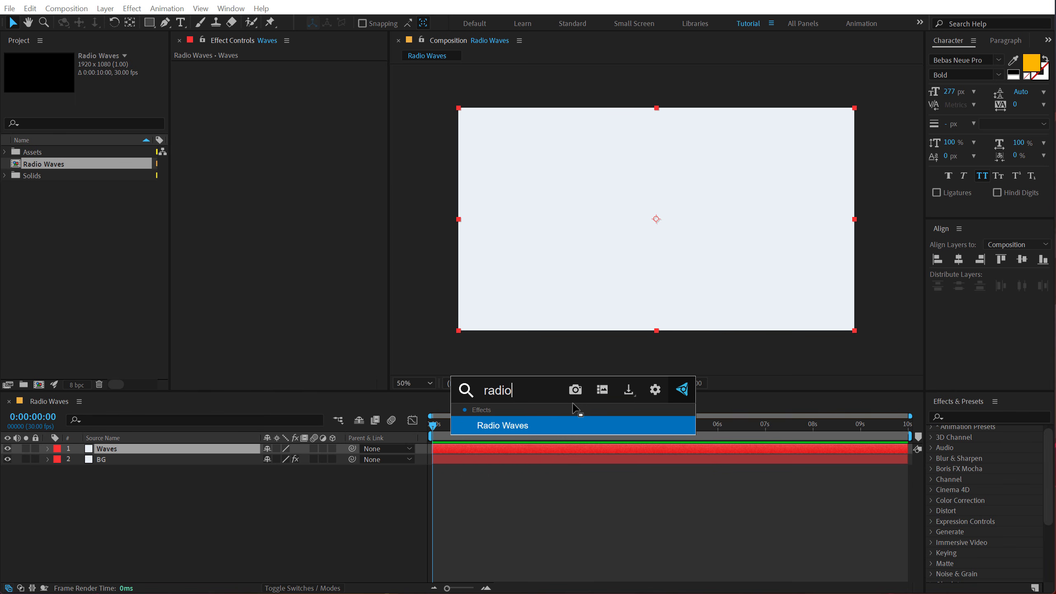
click(522, 428)
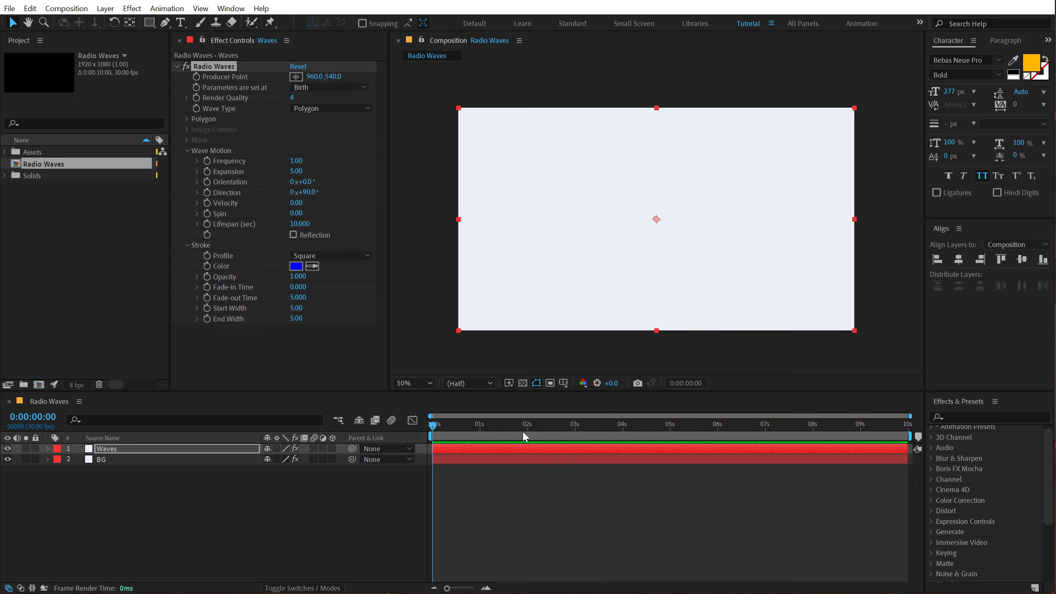
- Scrub the animation to 0:00:05:23 and set the Radio Waves stroke color to white
drag(454, 425, 707, 429)
key(.)
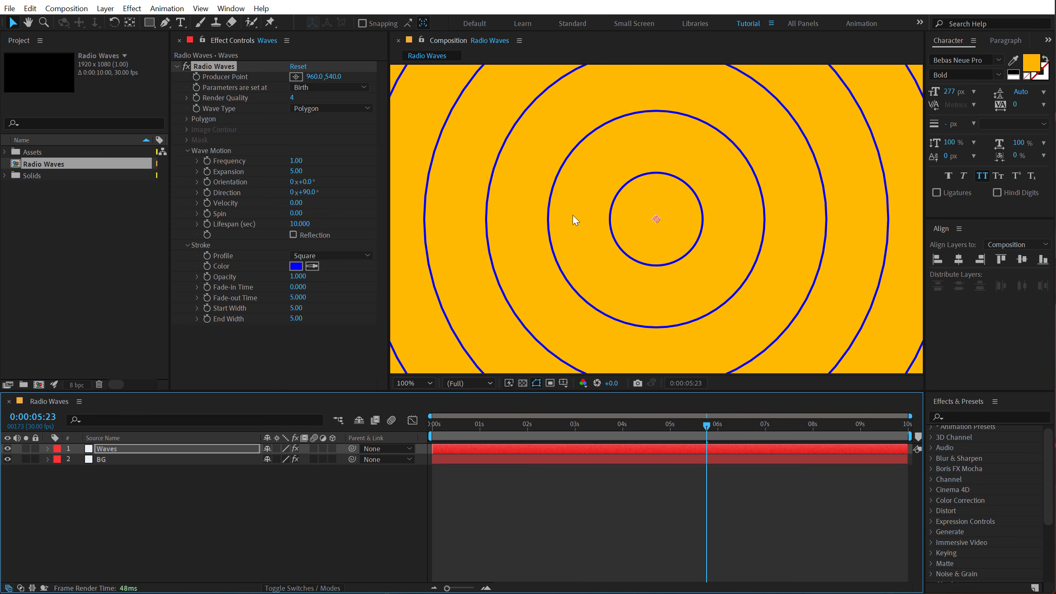
key(comma)
key(period)
key(comma)
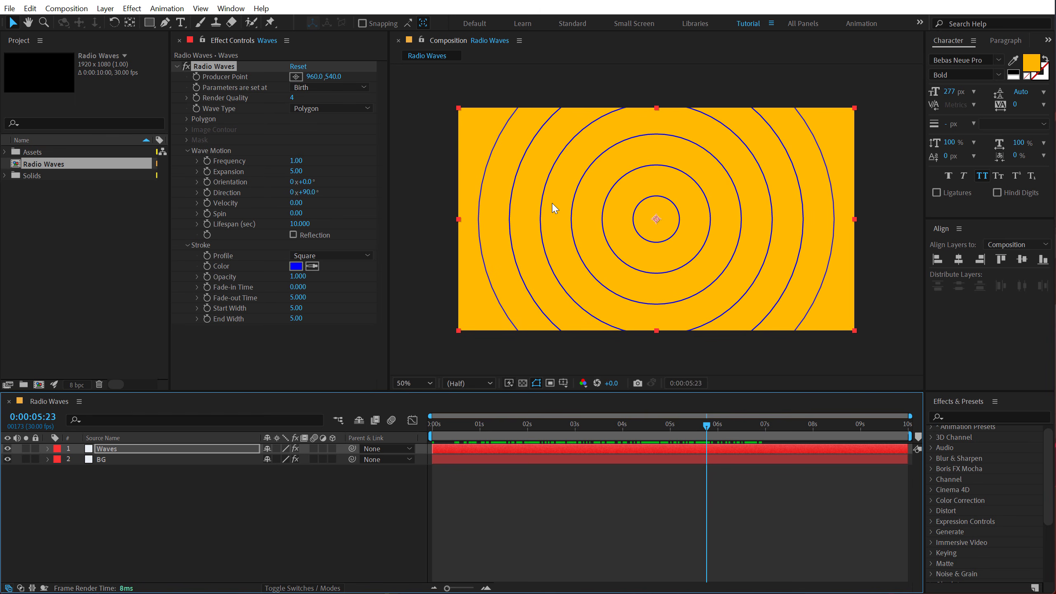
click(300, 265)
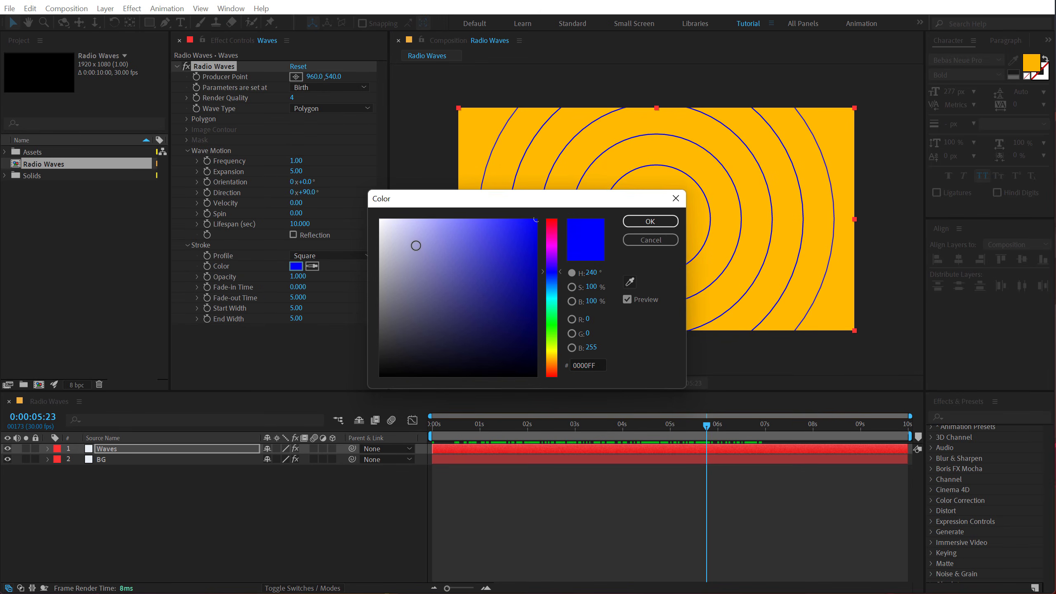
click(380, 219)
click(642, 225)
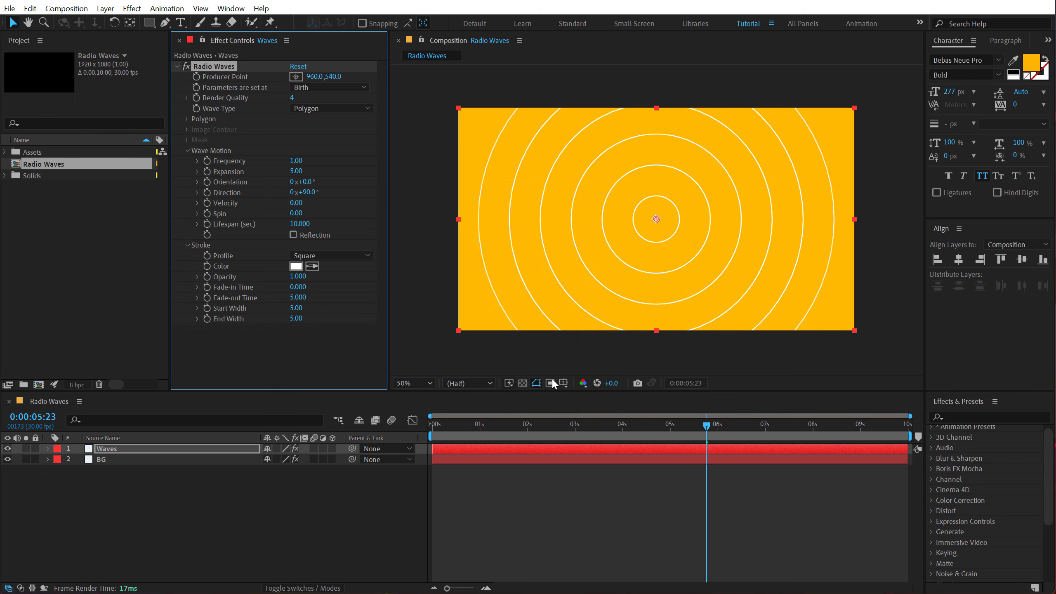
- Preview the white waves up to 0:00:04:24 and try a Render Quality of 16
drag(449, 412, 620, 361)
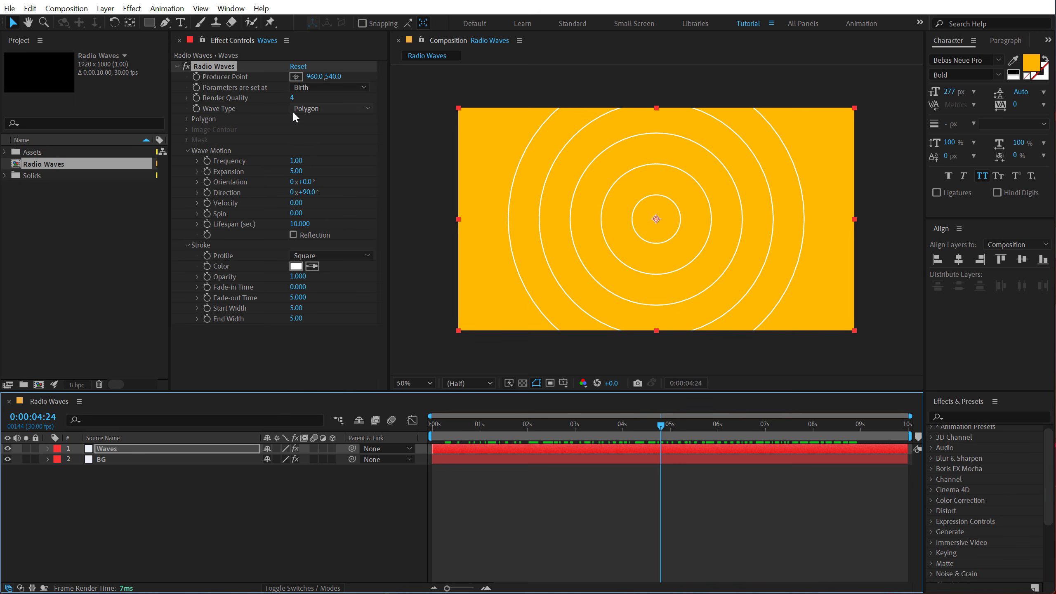
drag(293, 98, 311, 100)
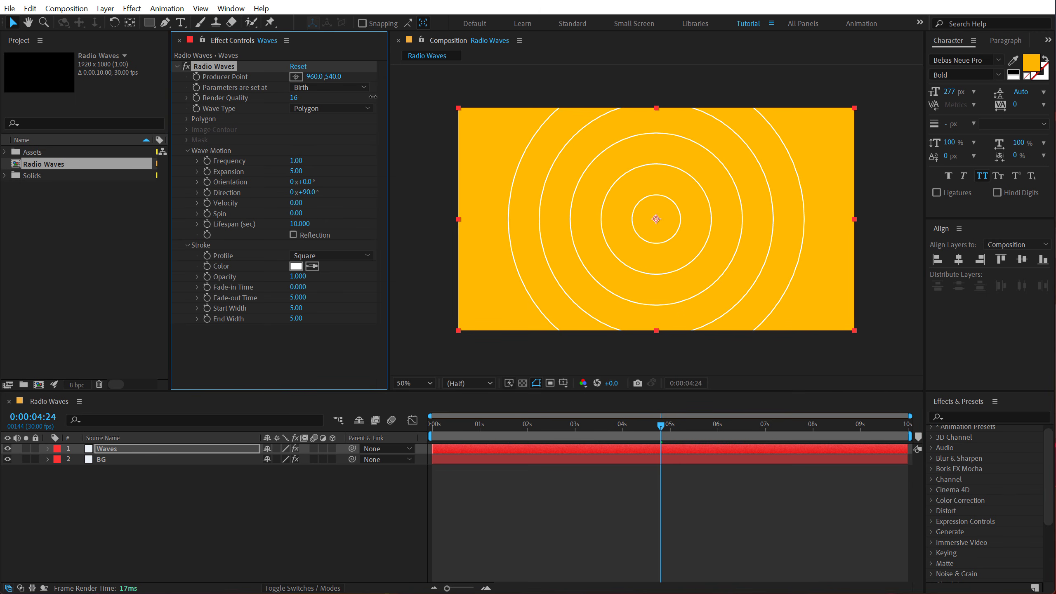
key(ctrl+z)
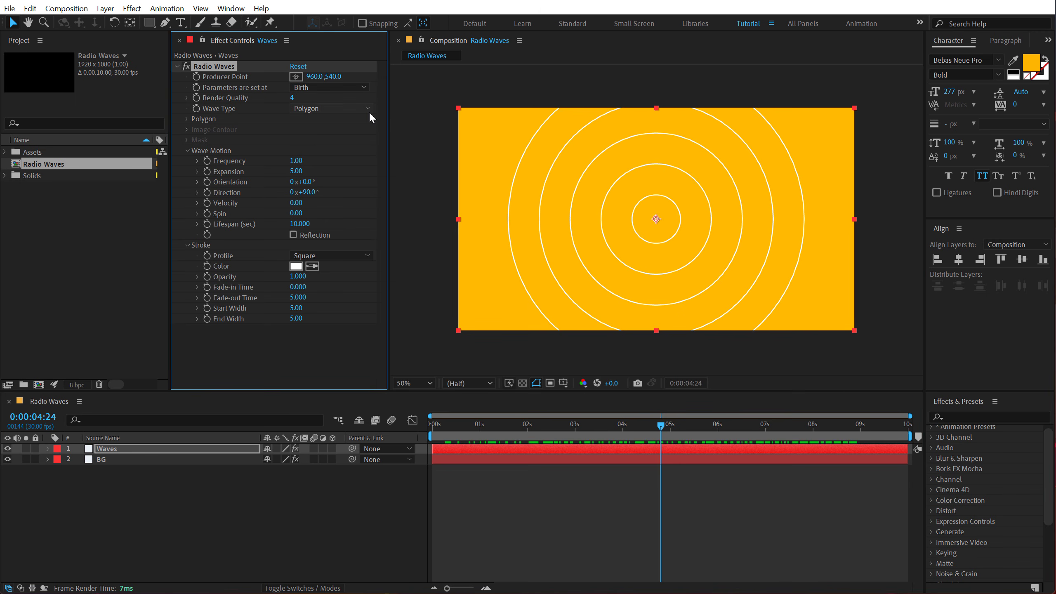
key(slash)
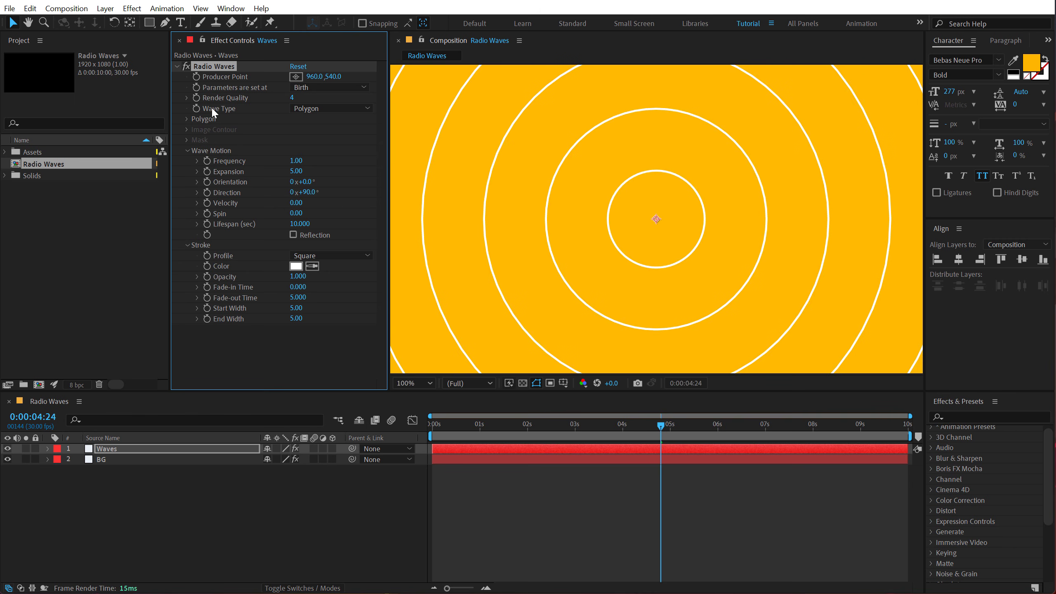
click(363, 109)
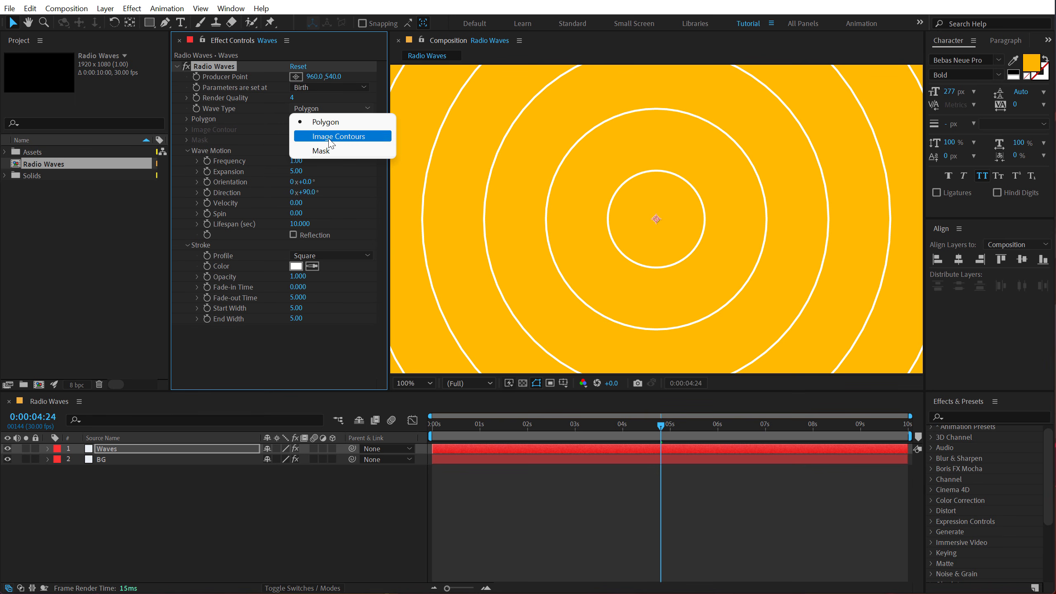
click(349, 181)
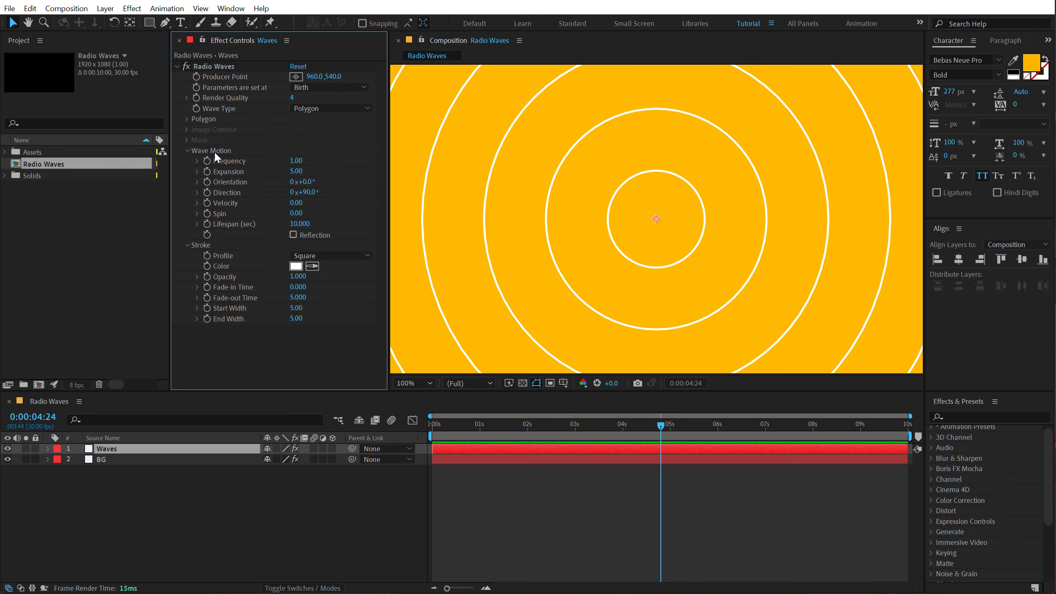
- Set the Radio Waves Frequency to 1.90 and Expansion to 4.10
drag(296, 160, 314, 196)
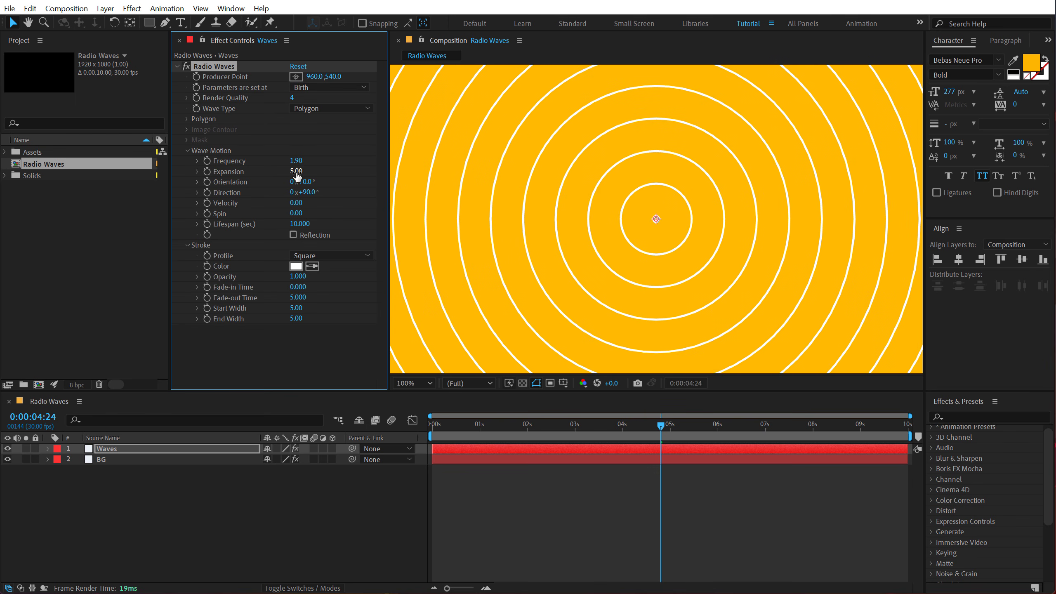
scroll(485, 170, down, 2)
drag(296, 171, 282, 189)
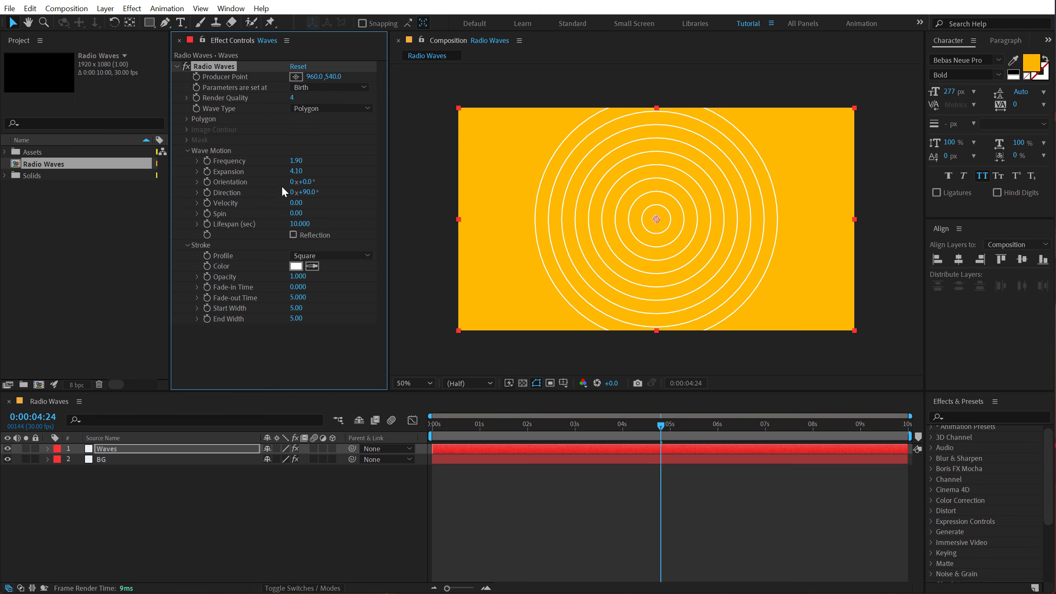
- Set the wave polygon to 6 sides, trying 3 and 4 first, and give it a Curve Size of 0.780
click(187, 118)
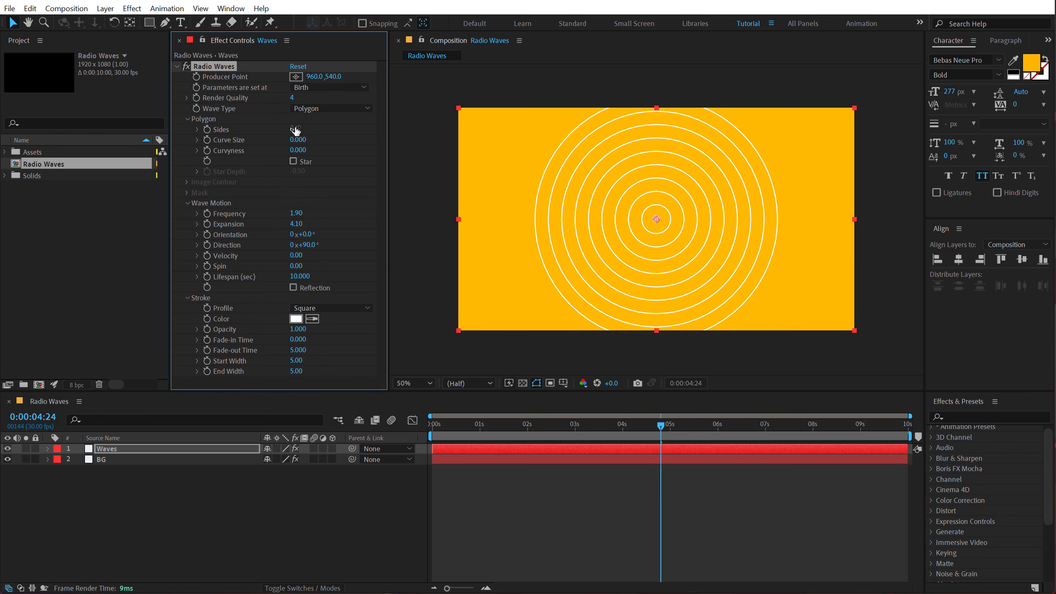
drag(296, 130, 256, 127)
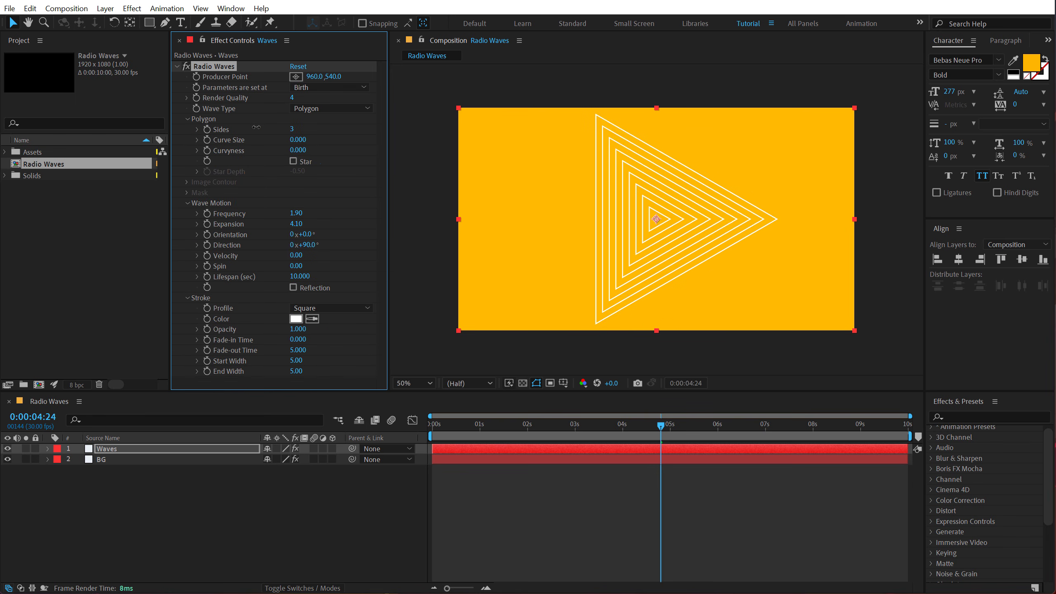
click(290, 129)
text(4)
click(344, 129)
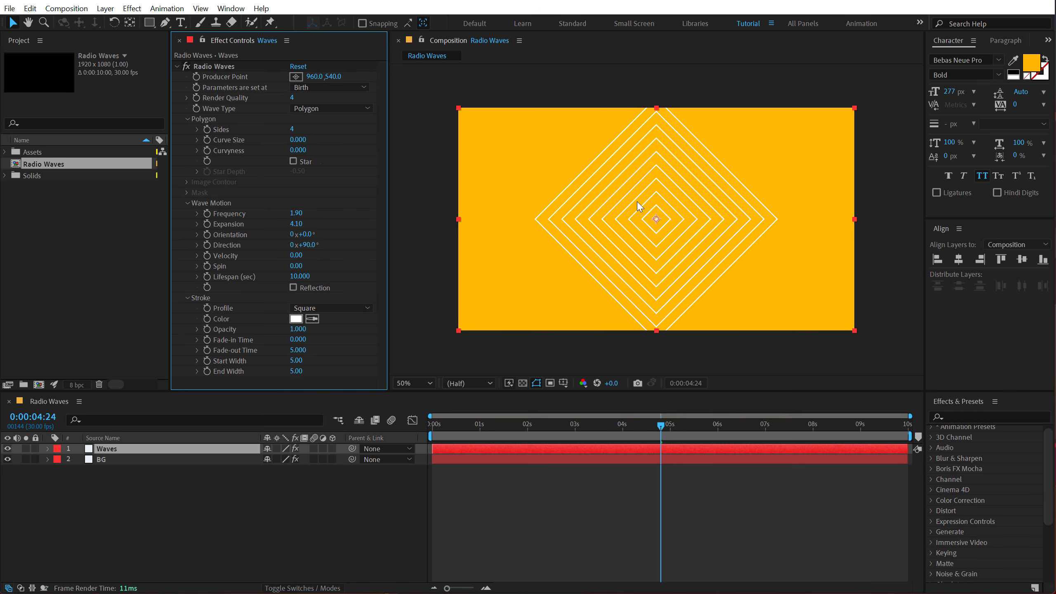
click(293, 128)
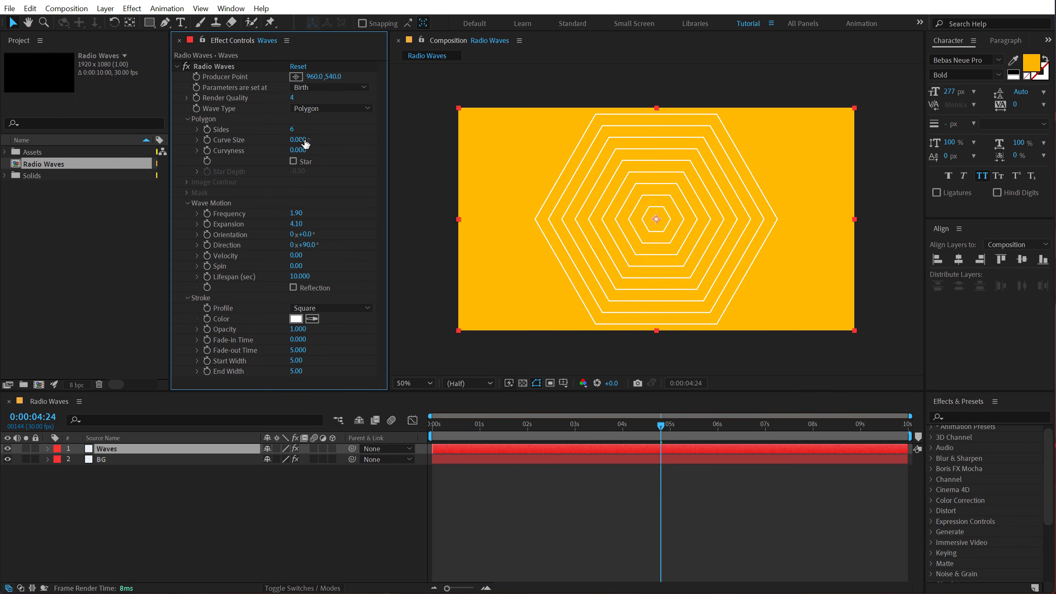
drag(306, 144, 225, 158)
key(period)
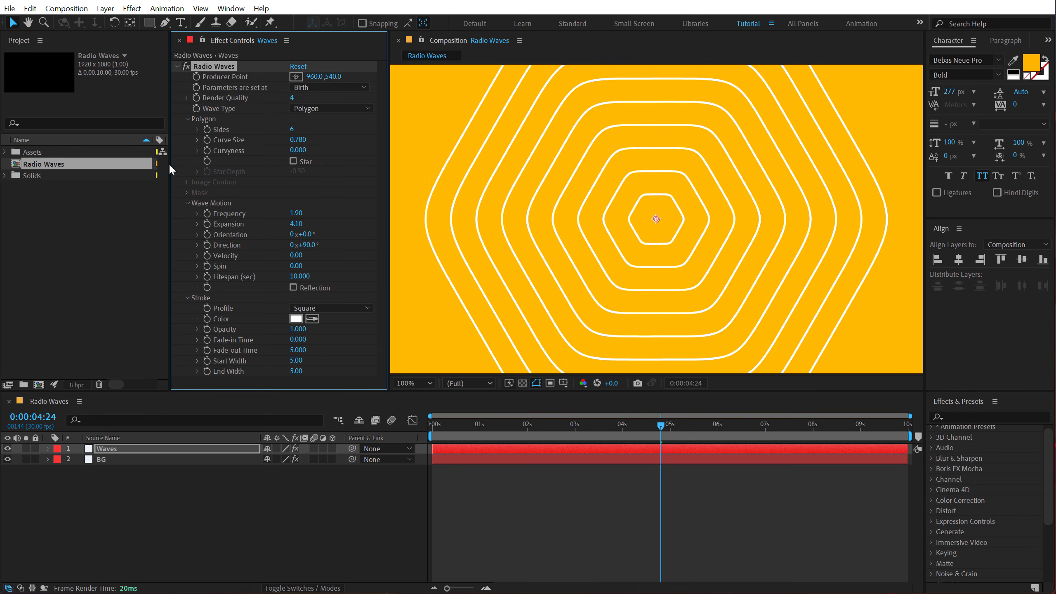
- Set the wave Spin to 24.00 after trying the Star option and a Velocity change, and scrub to 0:00:08:00
click(293, 161)
click(293, 161)
mouse_move(295, 255)
mouse_down()
mouse_move(342, 257)
mouse_move(257, 254)
mouse_move(300, 255)
mouse_move(285, 249)
mouse_move(309, 263)
mouse_up()
key(ctrl+z)
drag(446, 430, 813, 437)
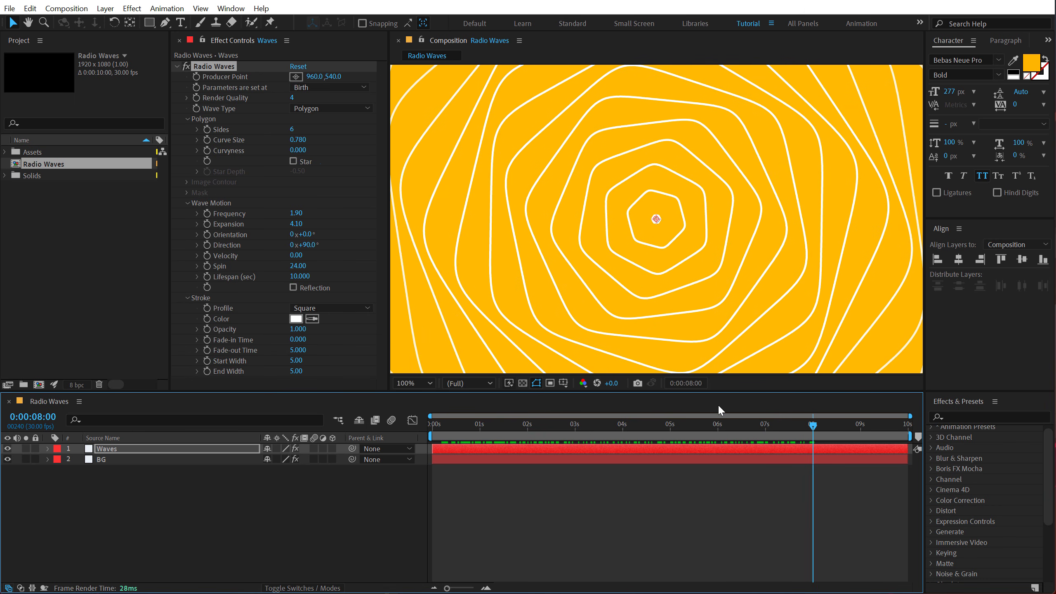
- Set the wave Frequency to 4.40 and the Expansion to 6.10, previewing the animation at 0:00:06:01
drag(303, 213, 310, 213)
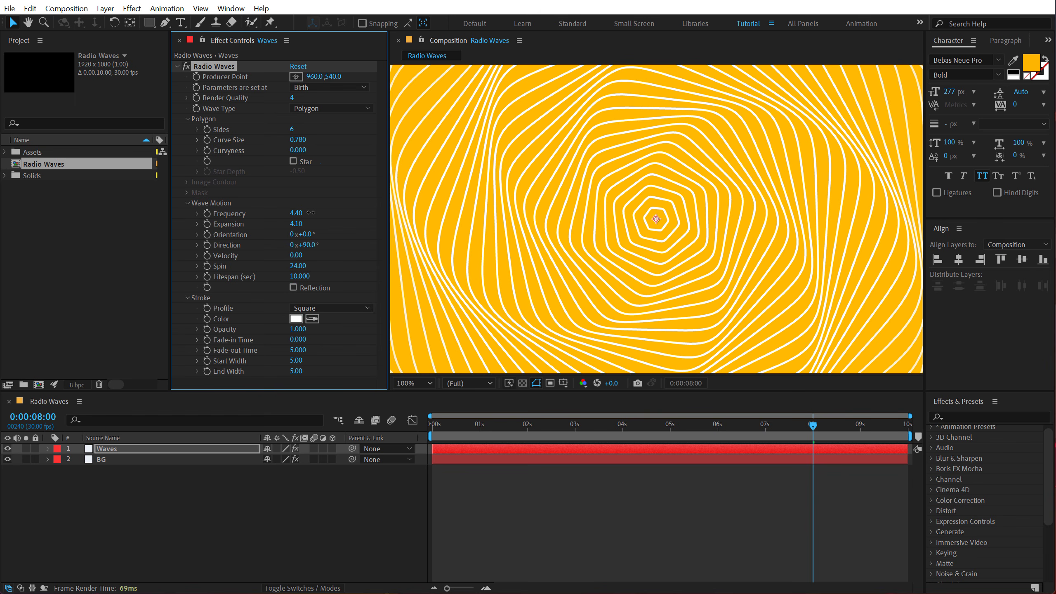
drag(434, 424, 720, 438)
drag(296, 224, 349, 230)
key(ctrl+z)
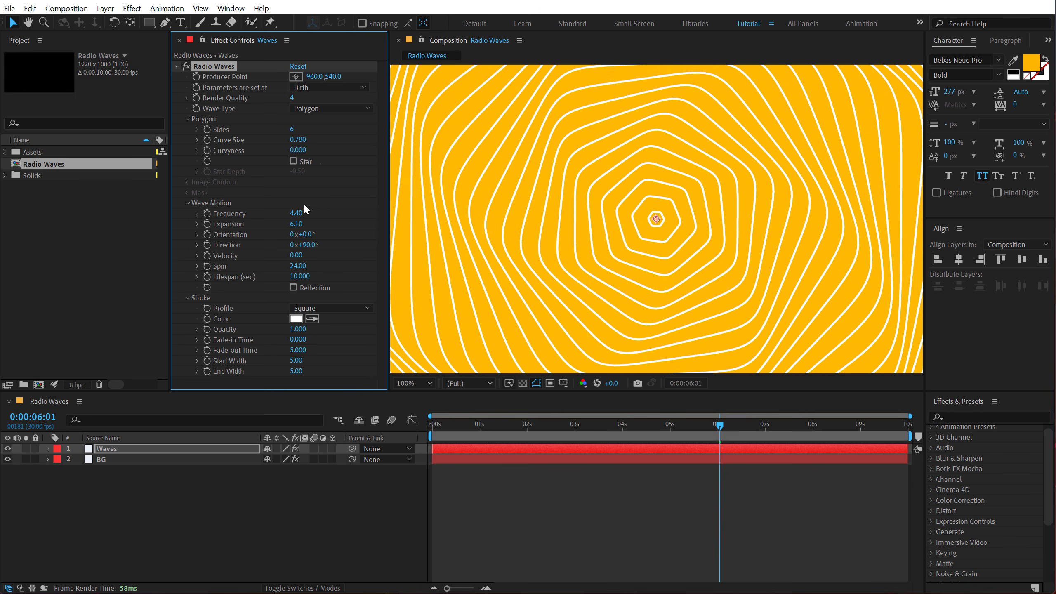
- Set the wave Spin to 34.00 and scrub through the animation to 0:00:05:07
mouse_move(306, 266)
mouse_down()
mouse_move(326, 263)
mouse_move(302, 265)
mouse_up()
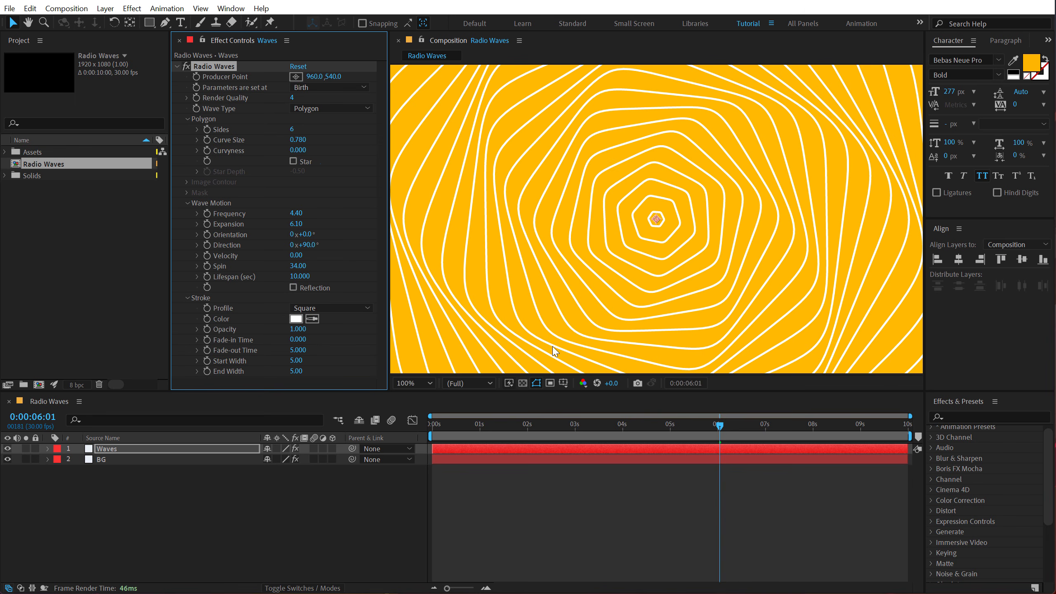
drag(442, 424, 681, 425)
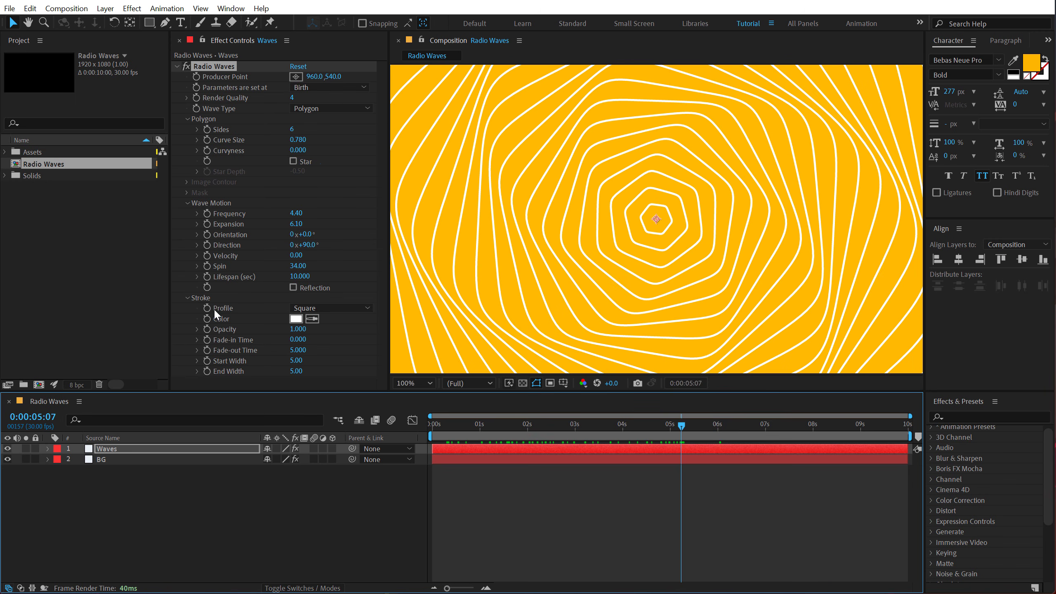
- Try the Triangle and Sawtooth In stroke profiles on the waves, and return the Profile to Square
click(359, 307)
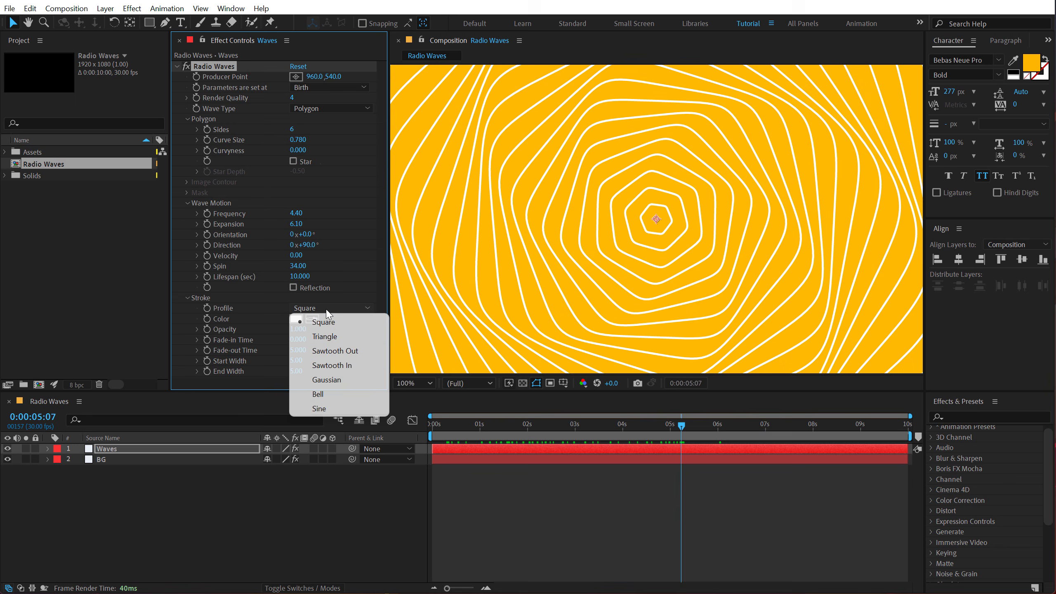
click(326, 337)
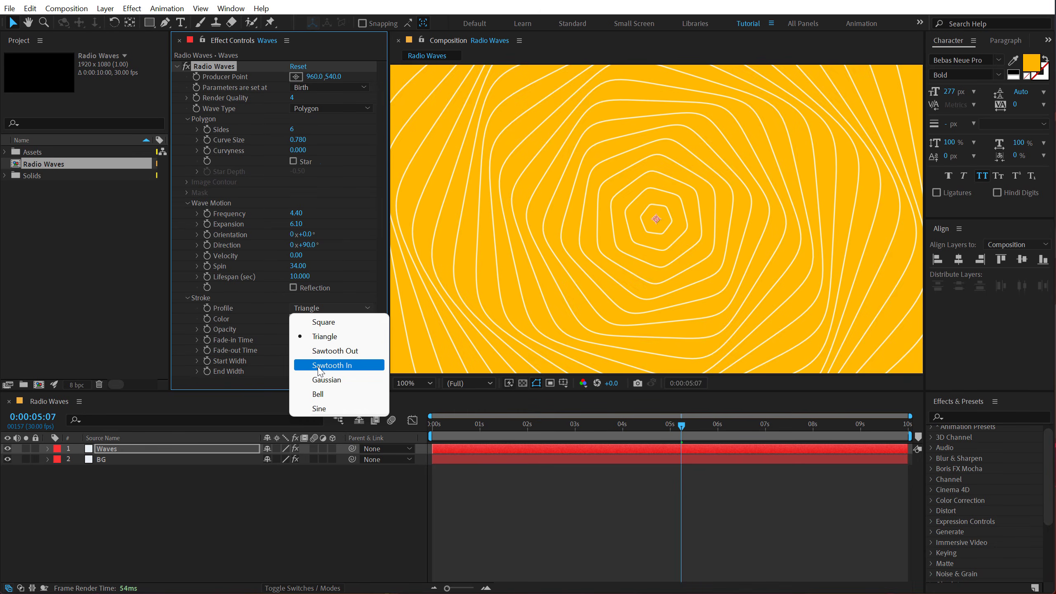
click(330, 365)
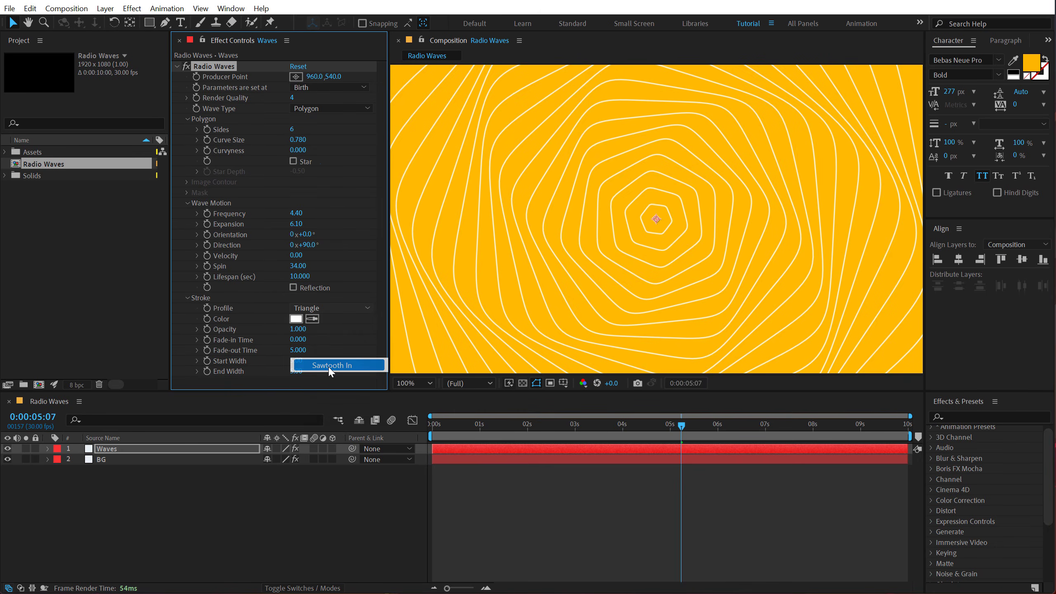
click(309, 308)
click(324, 325)
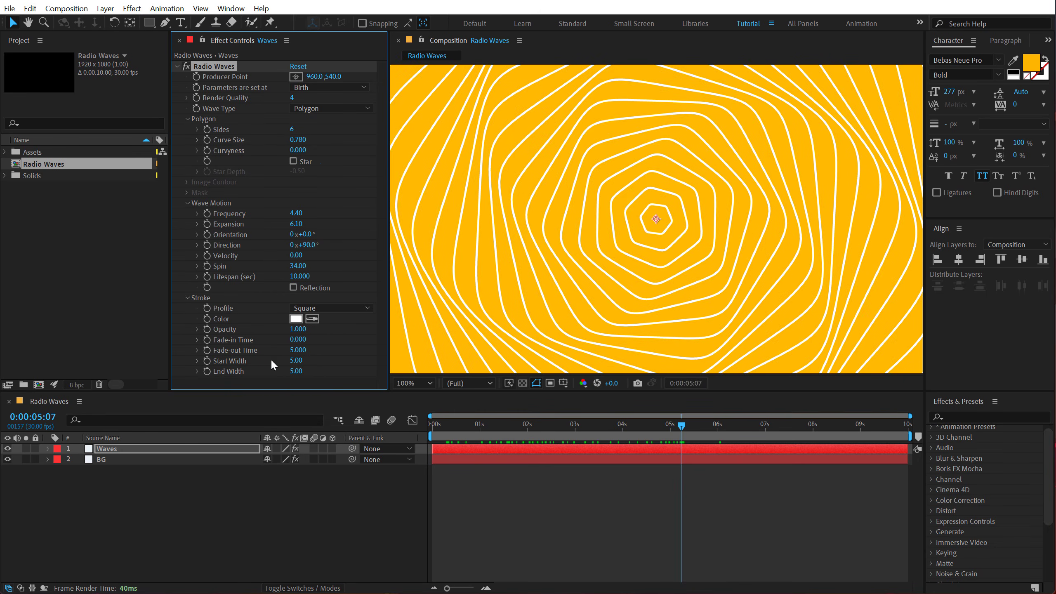
- Set the stroke's End Width to 34.60 and scrub the animation from the start to 0:00:04:01
drag(292, 332, 352, 334)
mouse_move(297, 372)
mouse_down()
mouse_move(598, 356)
mouse_move(416, 360)
mouse_move(463, 353)
mouse_up()
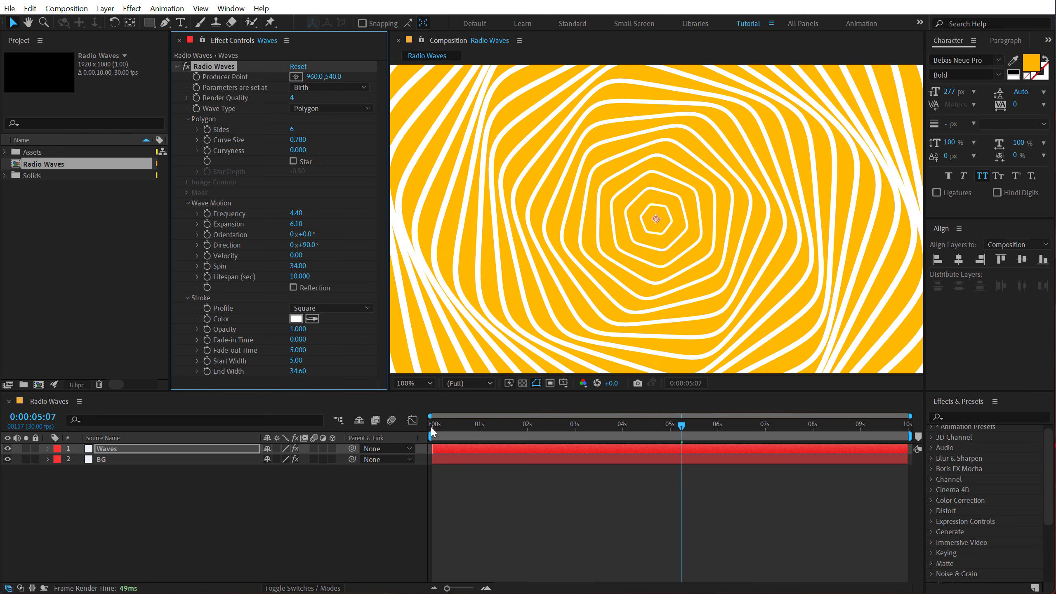
drag(430, 426, 624, 426)
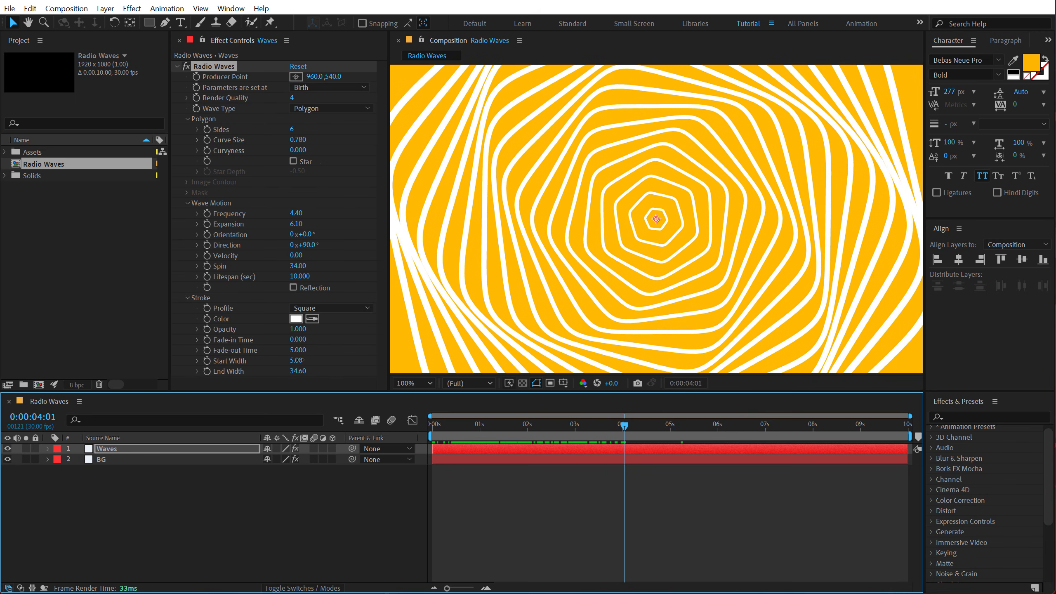
- Set the stroke's Start Width to 13.70 and Fade-out Time to 29.600, and the wave Expansion to 8.70
mouse_move(297, 360)
mouse_down()
mouse_move(376, 355)
mouse_move(343, 355)
mouse_move(289, 331)
mouse_move(313, 334)
mouse_move(297, 350)
mouse_move(352, 345)
mouse_move(325, 347)
mouse_up()
key(ctrl+z)
drag(296, 224, 311, 219)
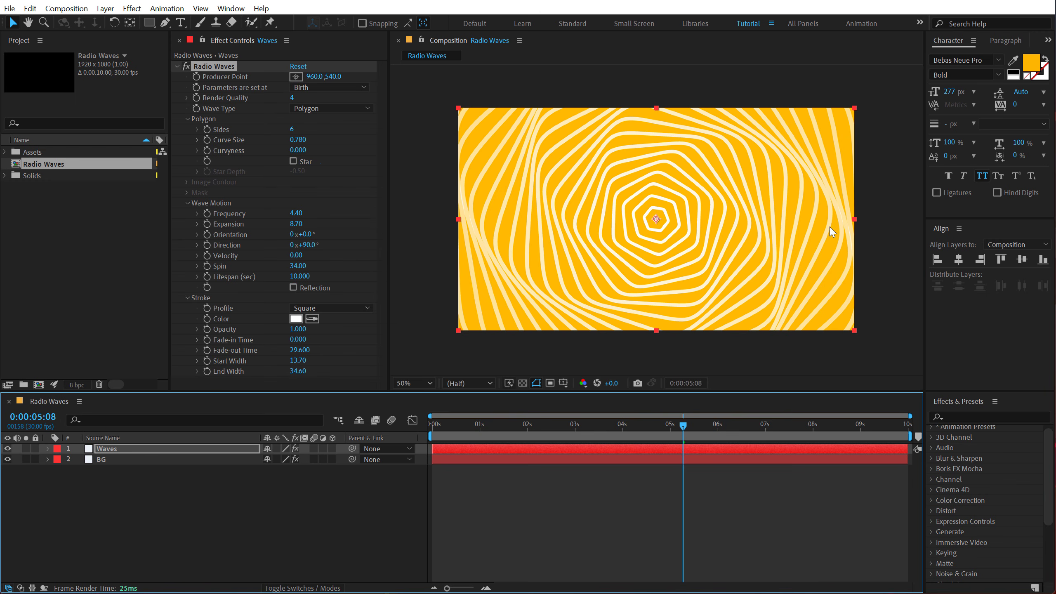
- Set End Width to 11.90, Spin to 35.00, Frequency to 3.10 and Expansion to 7.50, trying an Expansion of 4.30 first
drag(296, 224, 276, 231)
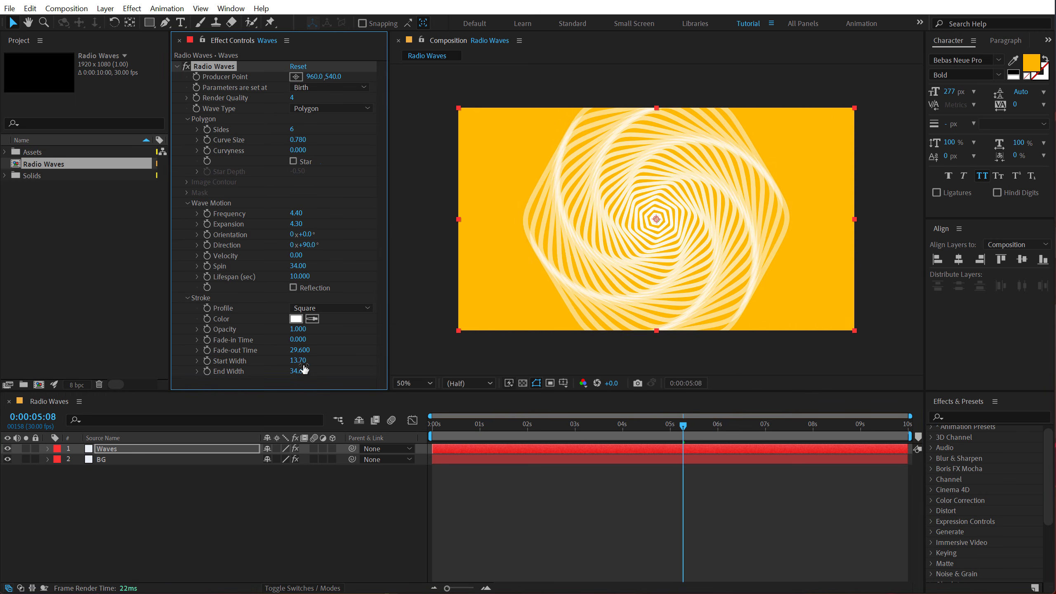
drag(305, 368, 192, 383)
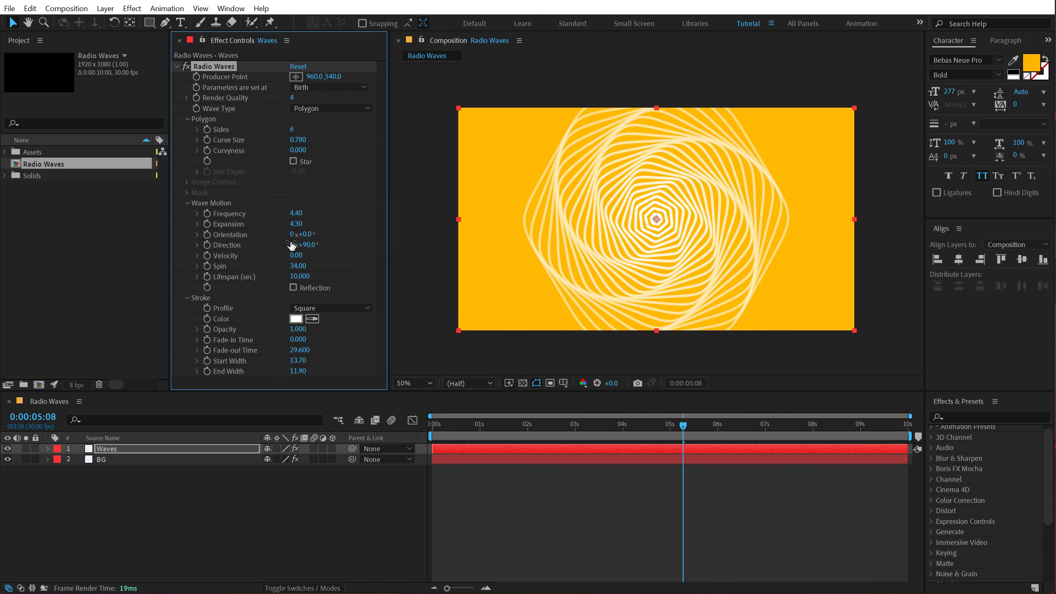
mouse_move(300, 267)
mouse_down()
mouse_move(262, 266)
mouse_move(302, 266)
mouse_up()
drag(297, 213, 317, 224)
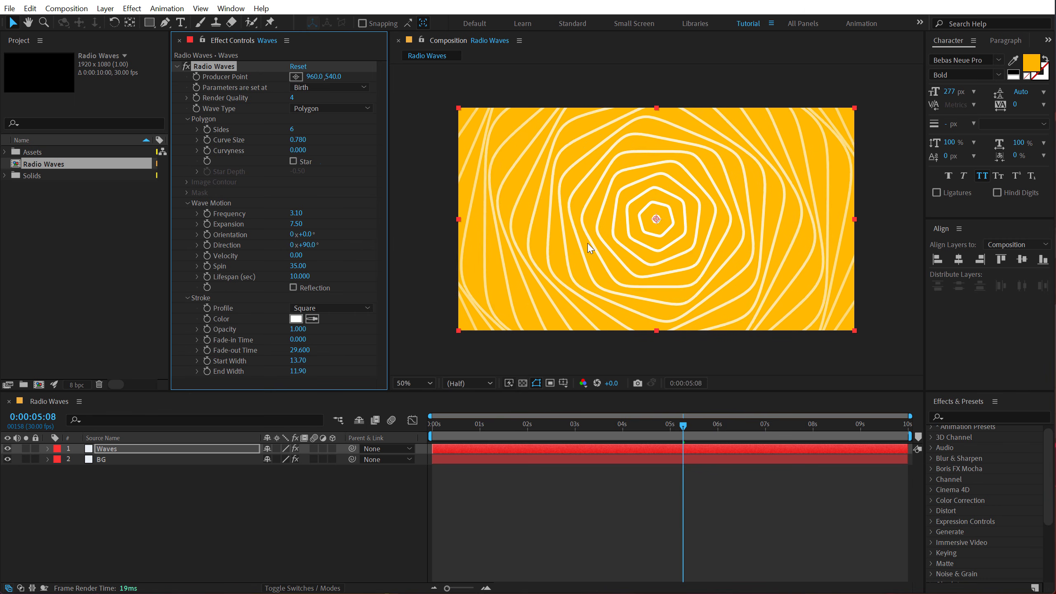
- Play the spinning waves animation from the beginning and stop at 0:00:04:13
scroll(587, 243, up, 1)
drag(444, 429, 373, 425)
key(space)
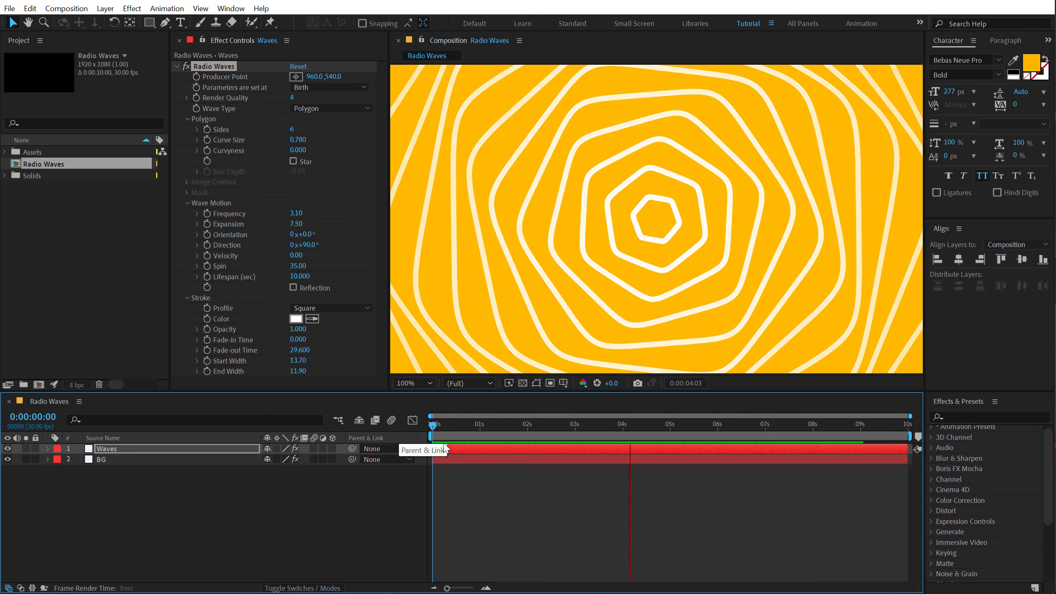
click(642, 426)
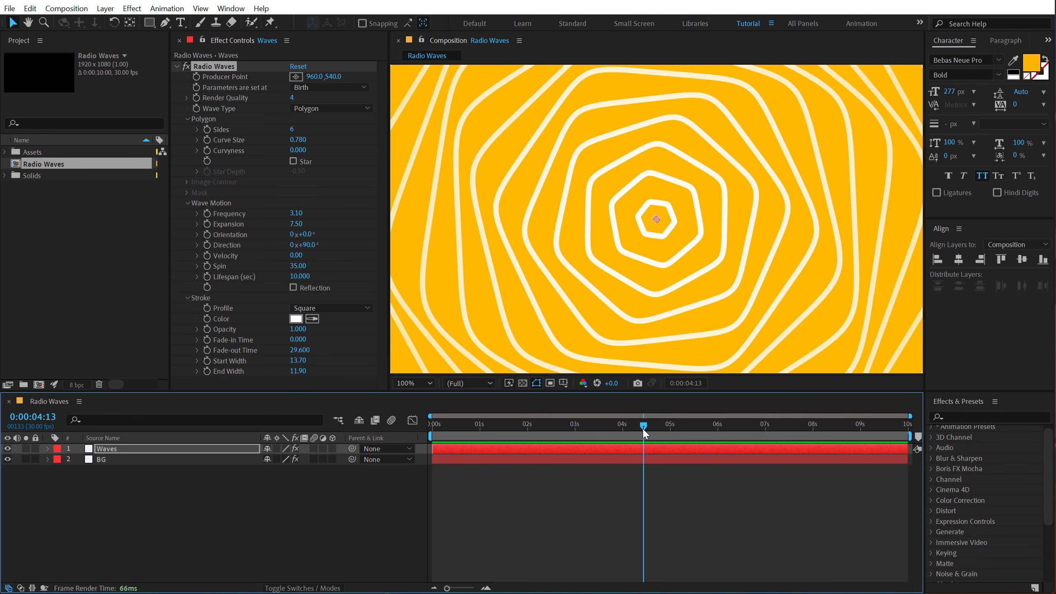
- Create a new 1920 x 1080, 30 fps, 10-second composition named CC lens
click(39, 384)
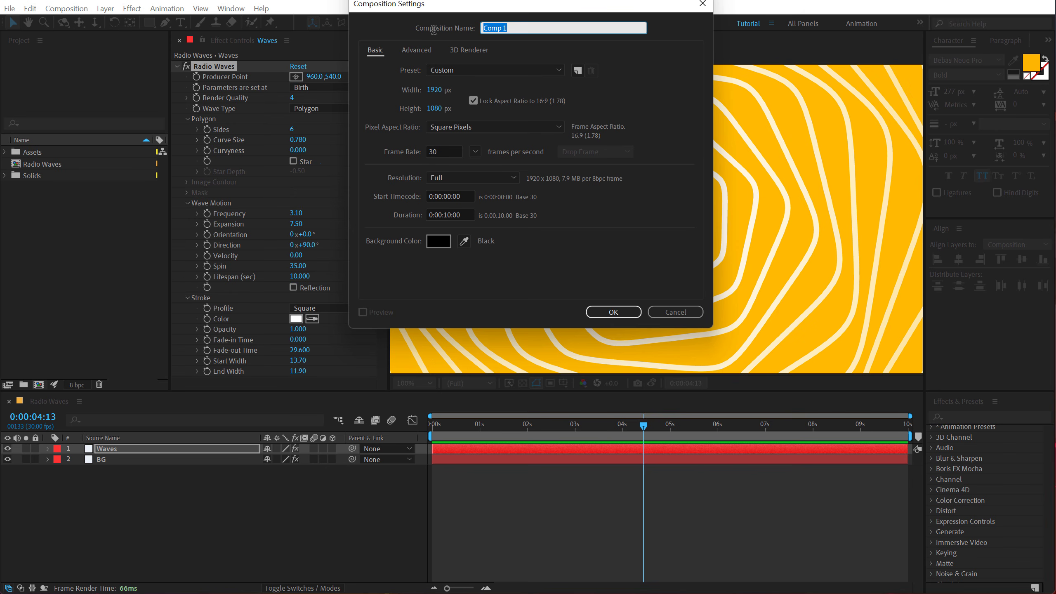
text(CC lens)
click(614, 311)
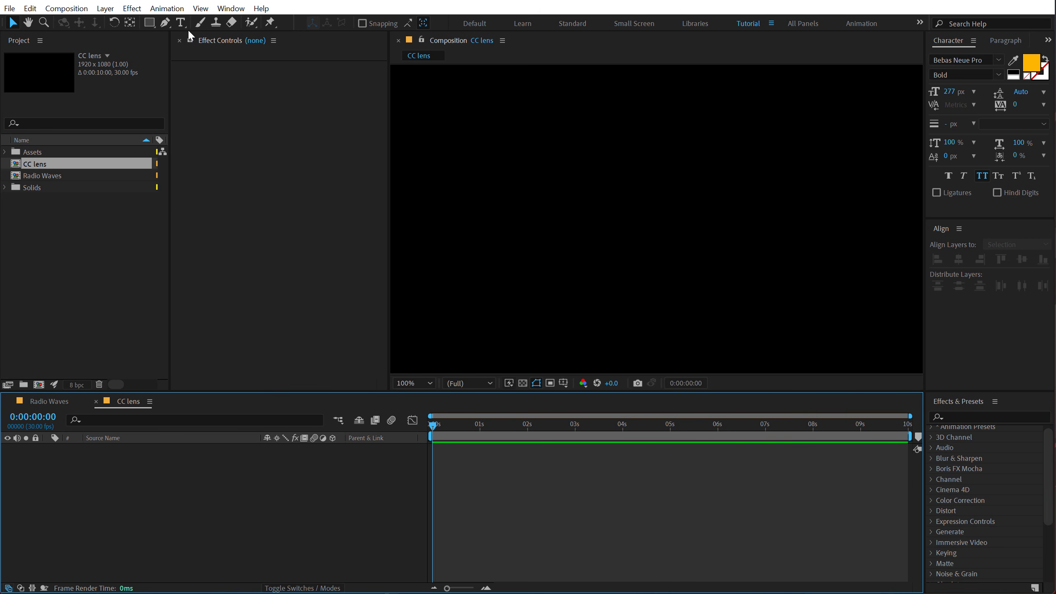
- Add a text layer reading "Lens" to the CC lens composition
click(180, 22)
click(599, 215)
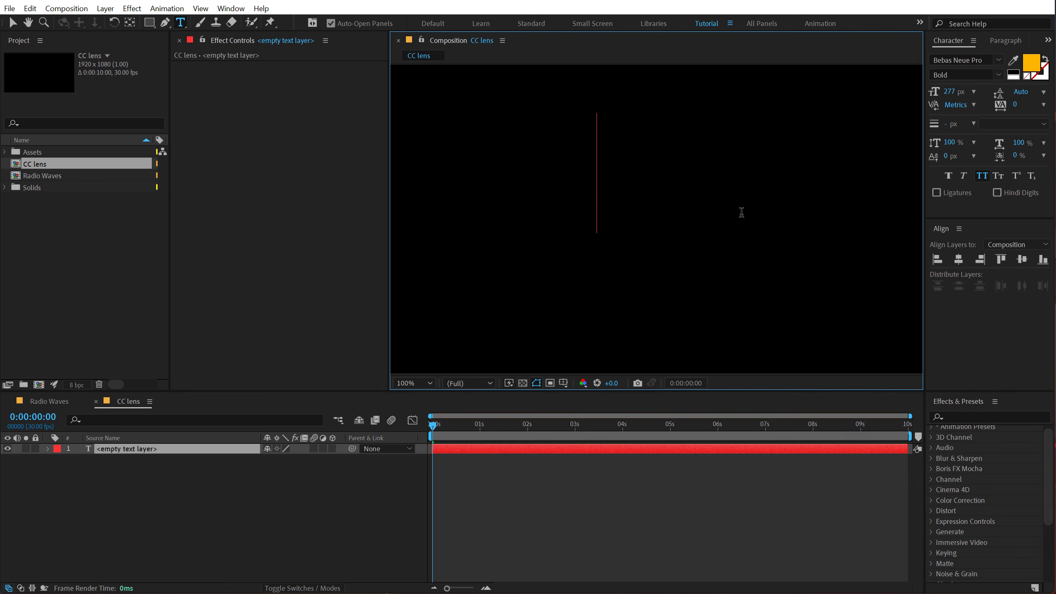
text(Lens)
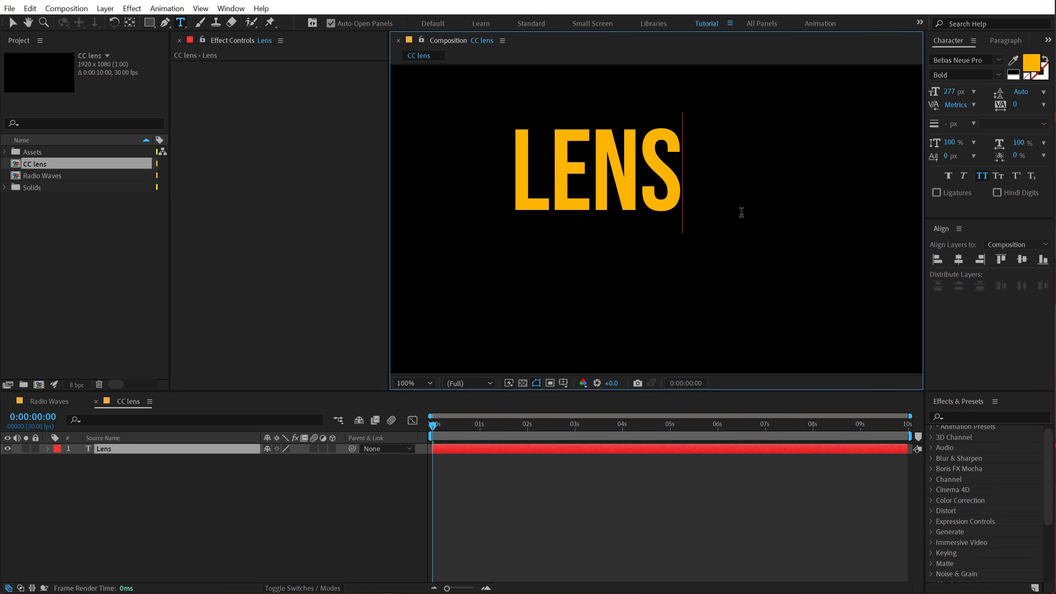
click(12, 22)
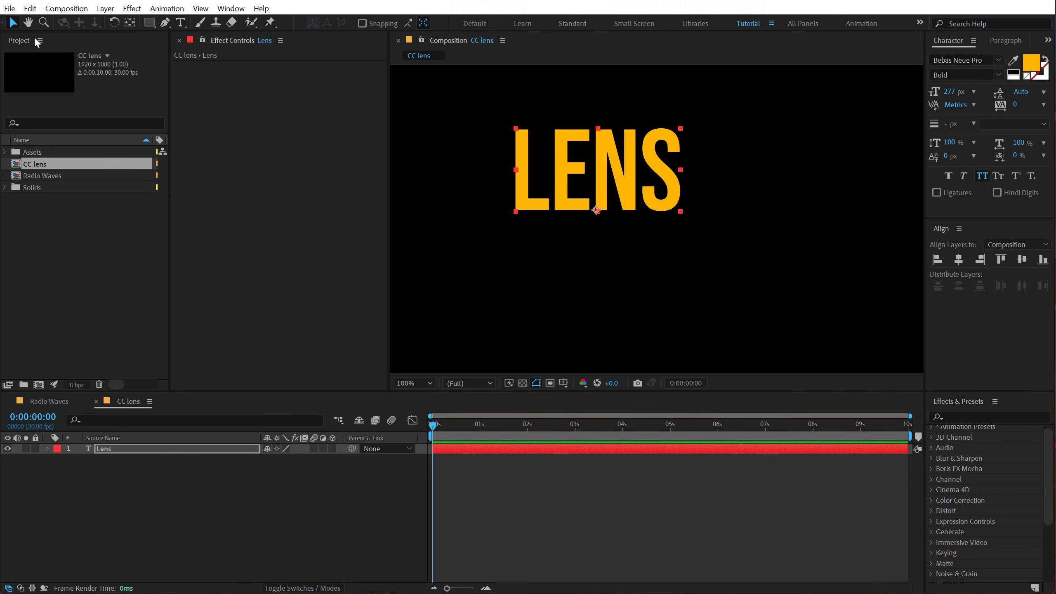
- Make the Lens text fill white and centre the layer horizontally and vertically in the composition
click(1034, 64)
drag(436, 259, 316, 193)
click(644, 222)
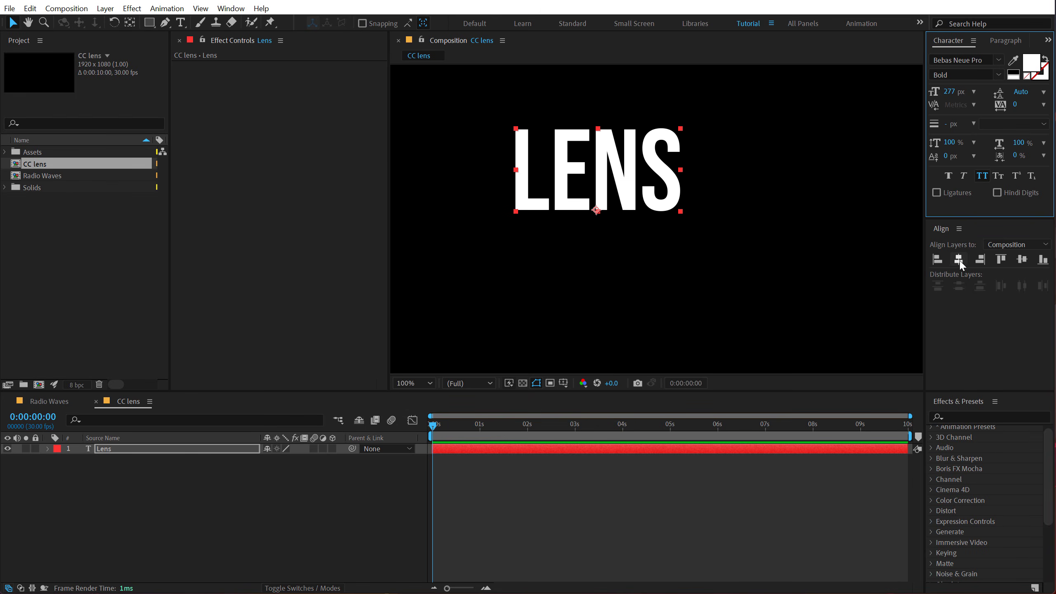
click(959, 261)
click(1023, 262)
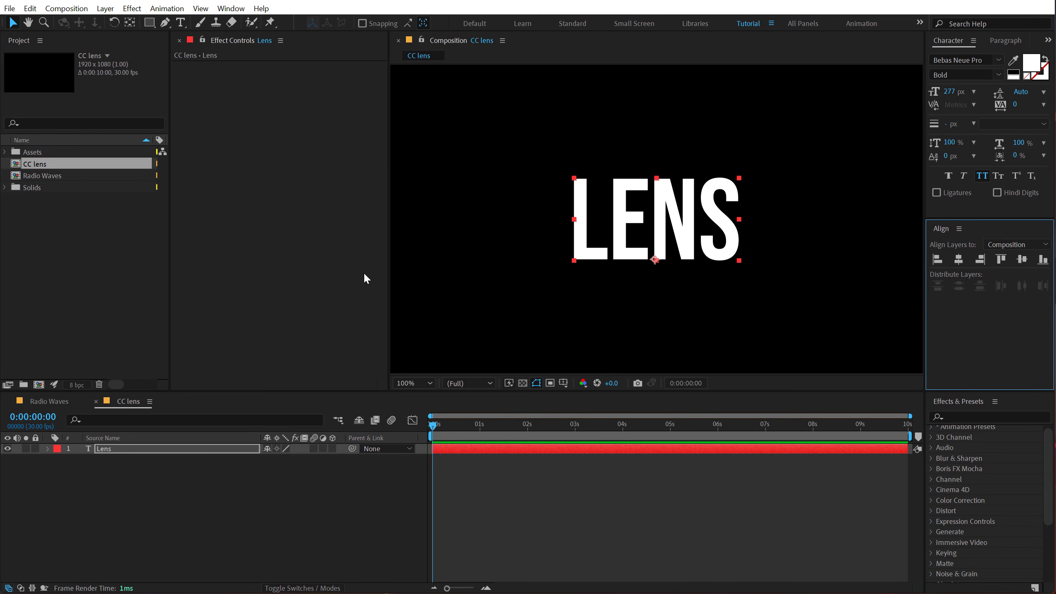
- Centre the text's anchor point and keyframe its Scale from 551% at 0:00:00:00 to 100% at 0:00:01:00
click(131, 23)
key(ctrl+alt+Home)
click(480, 429)
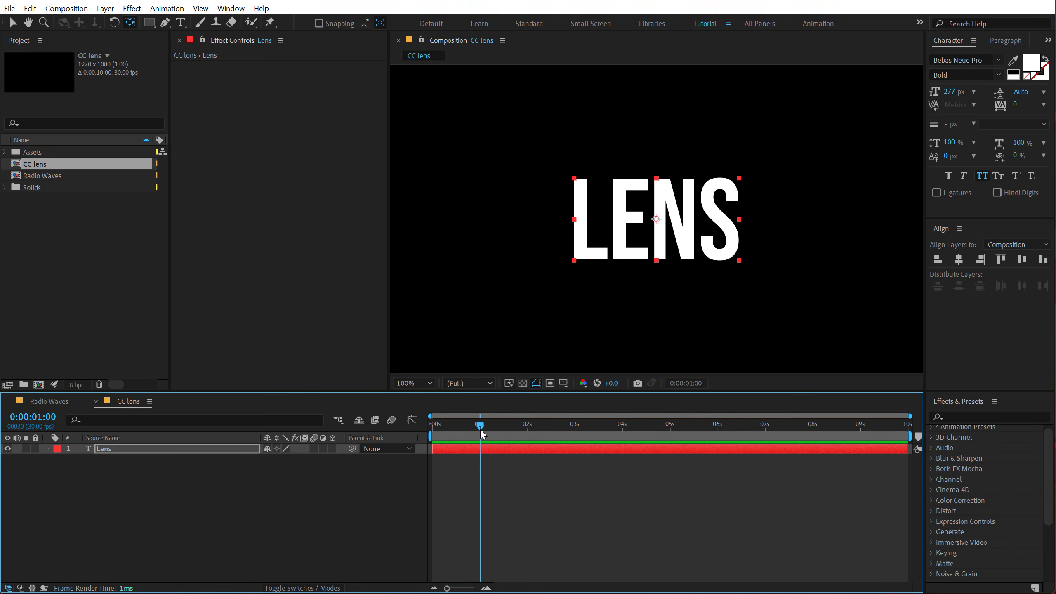
key(s)
click(79, 459)
key(Home)
drag(307, 462, 524, 476)
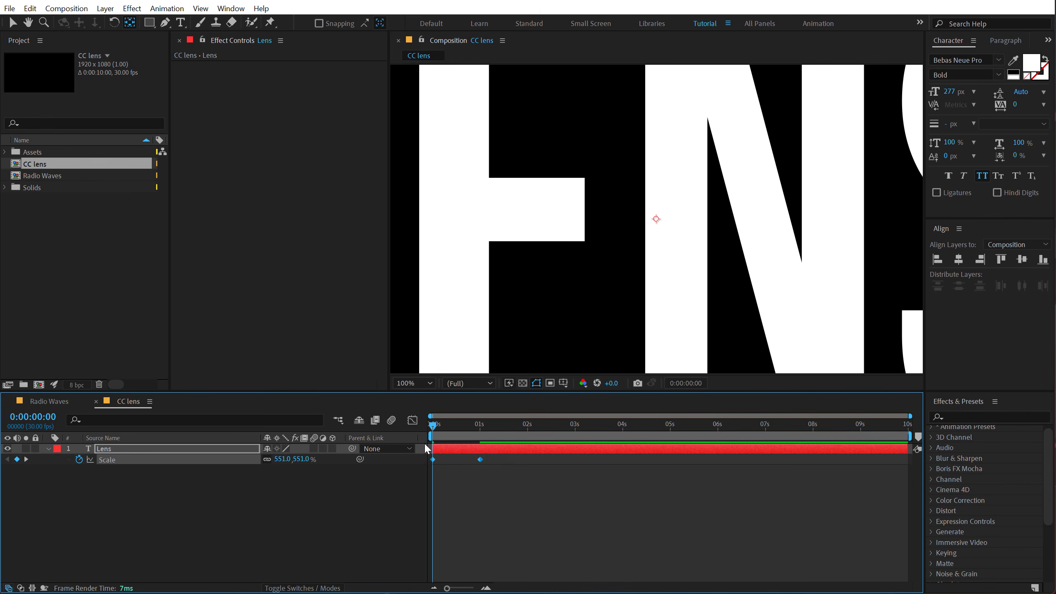
- Apply Easy Ease to both Scale keyframes of the Lens layer
click(480, 459)
right_click(481, 459)
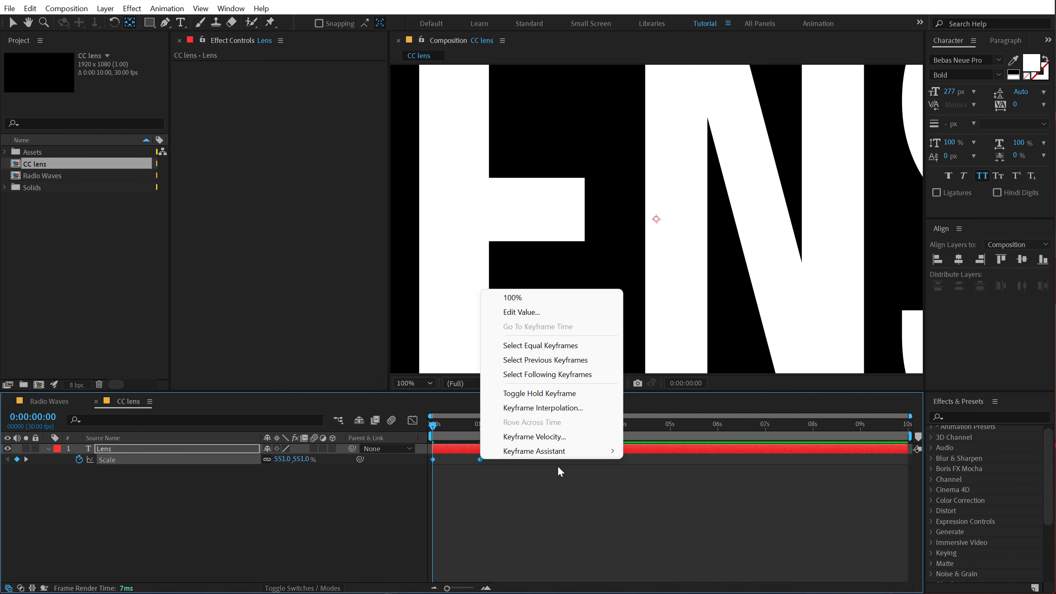
mouse_move(553, 453)
click(651, 494)
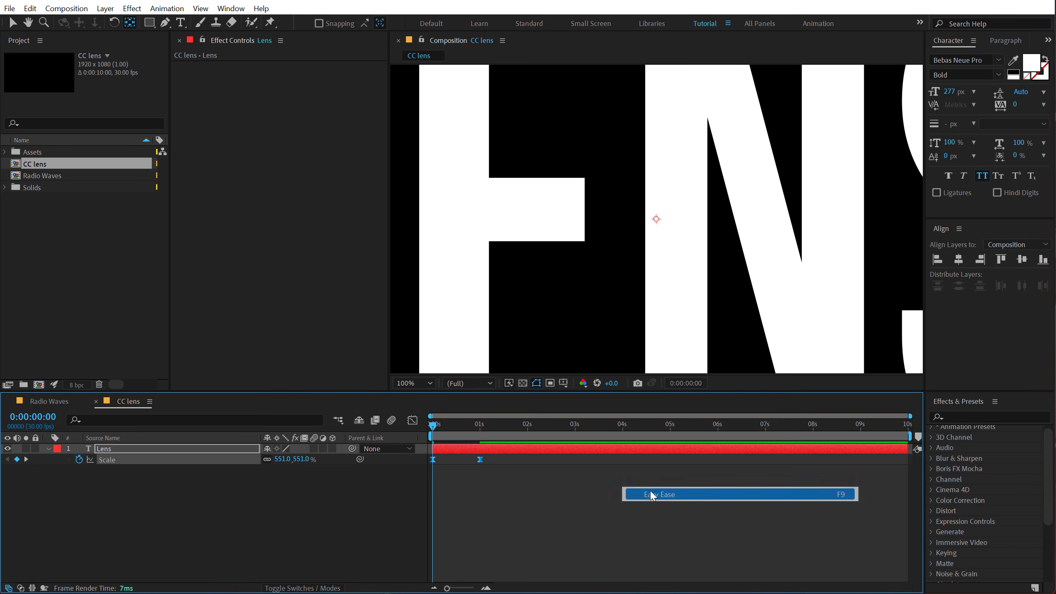
- Reshape the Scale speed curve for a fast start and long ease-out, preview it, and leave the Graph Editor at 0:00:00:27
click(412, 420)
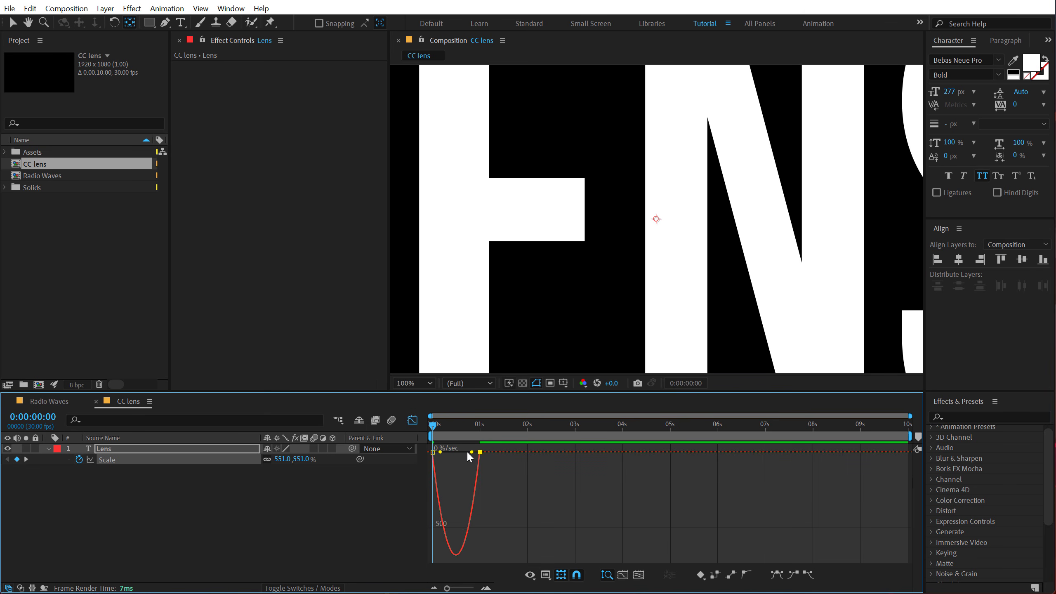
drag(466, 451, 420, 459)
key(space)
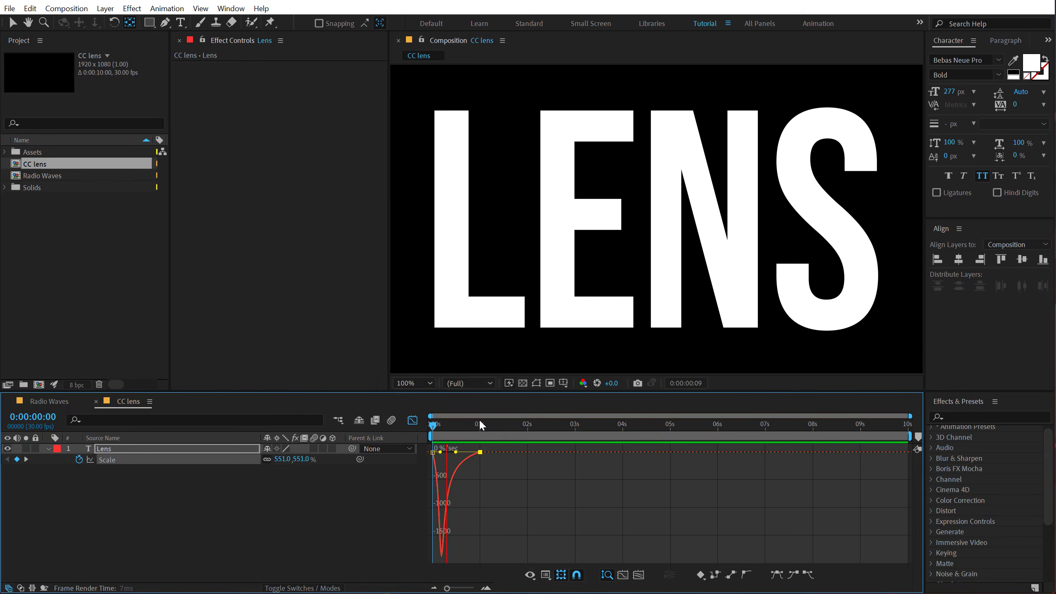
drag(472, 427, 474, 431)
click(412, 421)
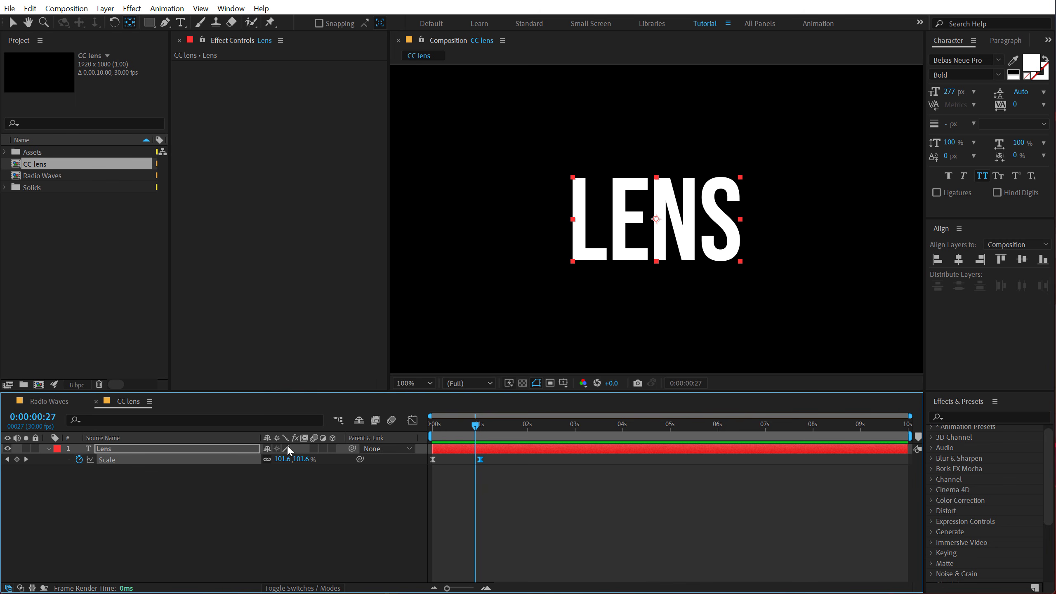
- Apply the CC Lens effect to the Lens text layer
click(158, 447)
key(ctrl+space)
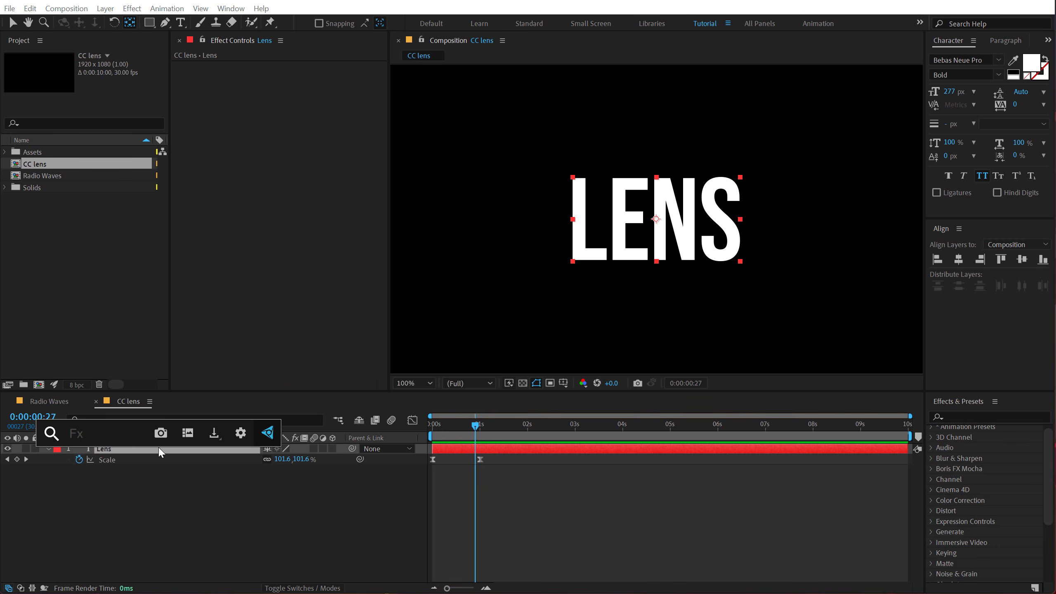
text(cc le)
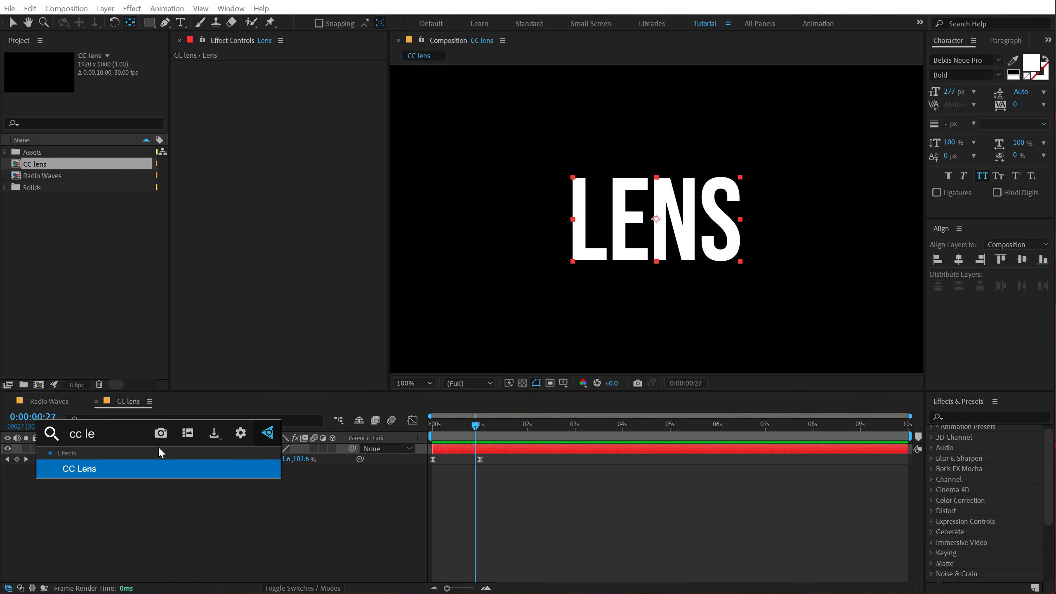
click(133, 461)
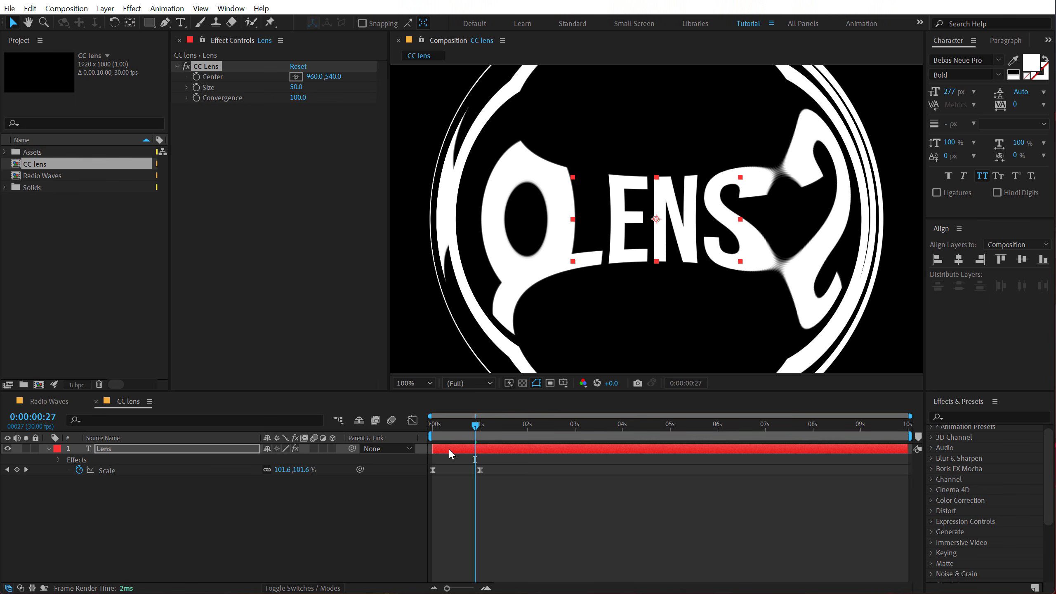
- Scrub to 0:00:01:20 and set the CC Lens Size to 125.0 after trying other sizes
drag(449, 436, 512, 436)
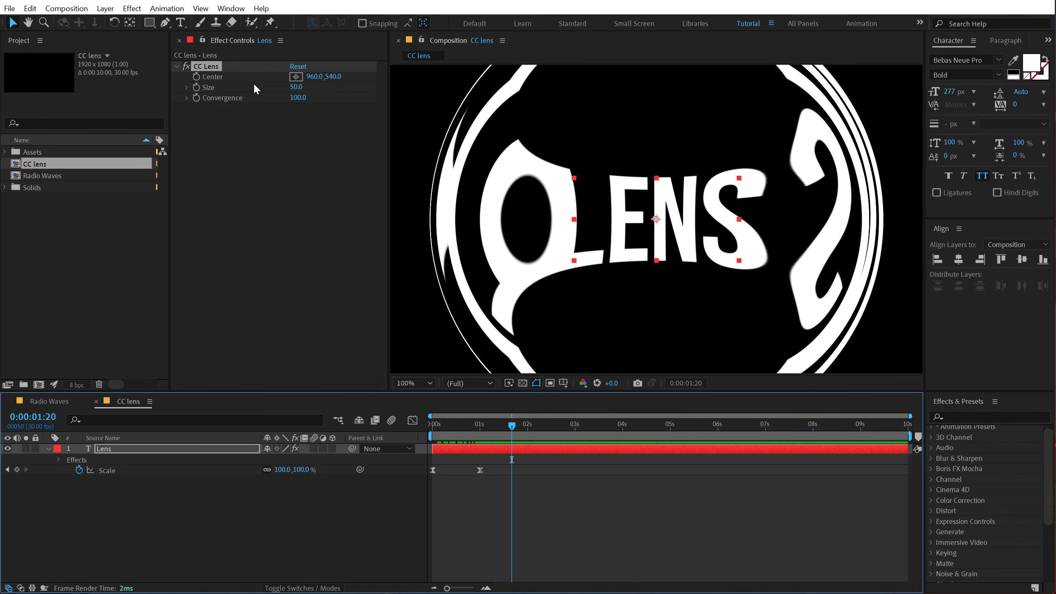
drag(300, 88, 416, 122)
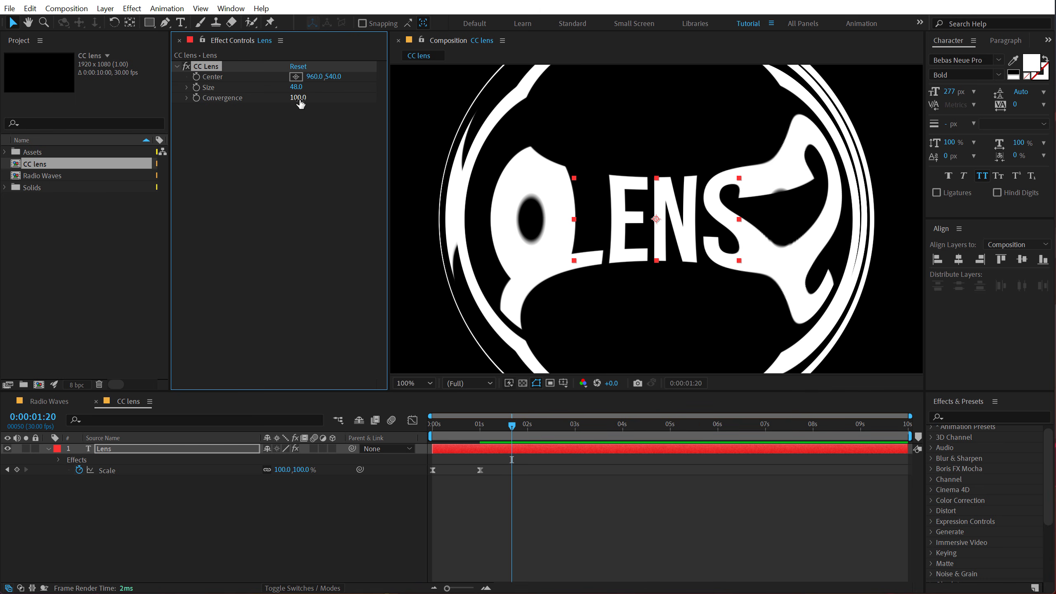
drag(303, 86, 338, 85)
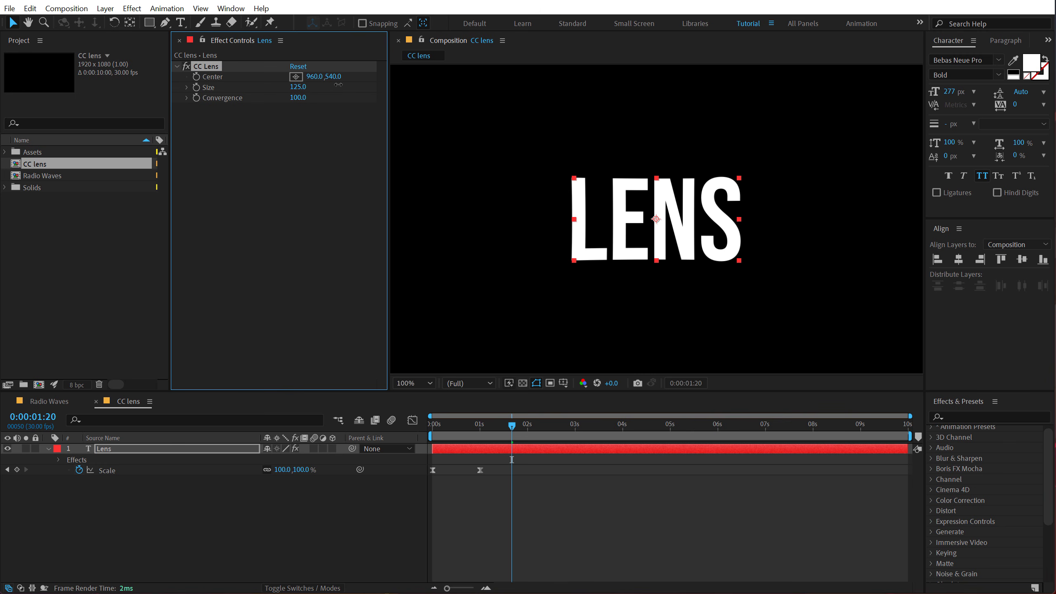
- Add a CC Lens Size keyframe of 0.0 at the composition's start
drag(489, 427, 391, 415)
click(197, 88)
drag(298, 86, 220, 90)
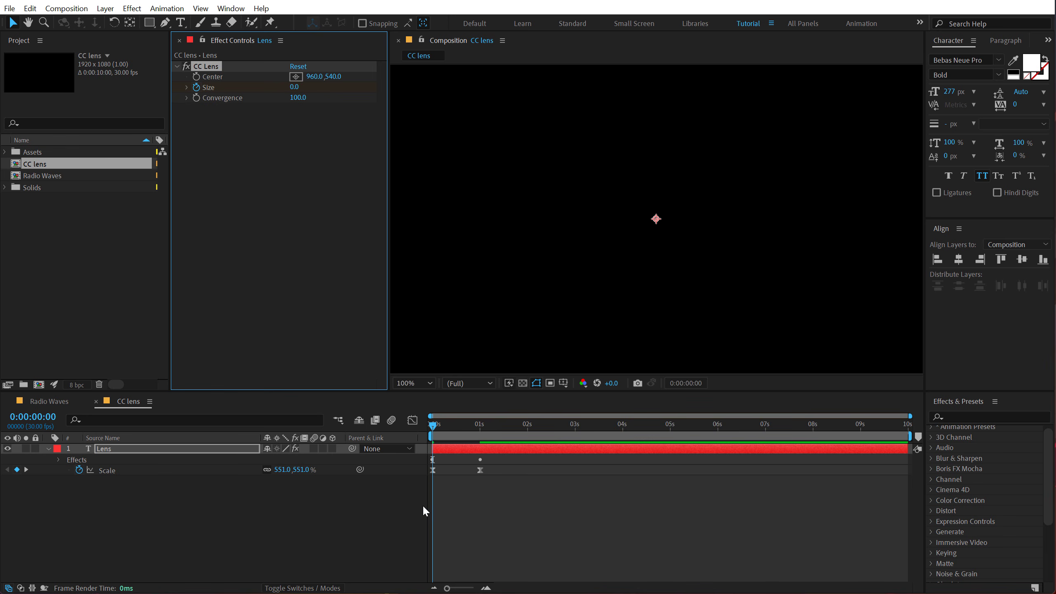
- Apply Easy Ease to all CC Lens Size and Scale keyframes of the Lens layer, and preview the animation from the start
drag(437, 430, 475, 426)
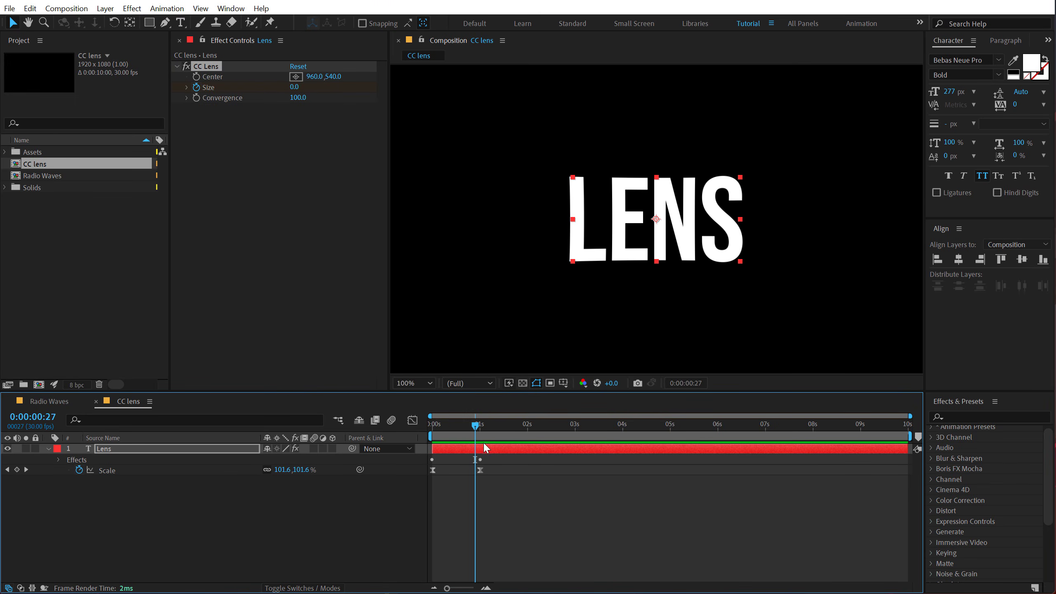
click(462, 449)
key(u)
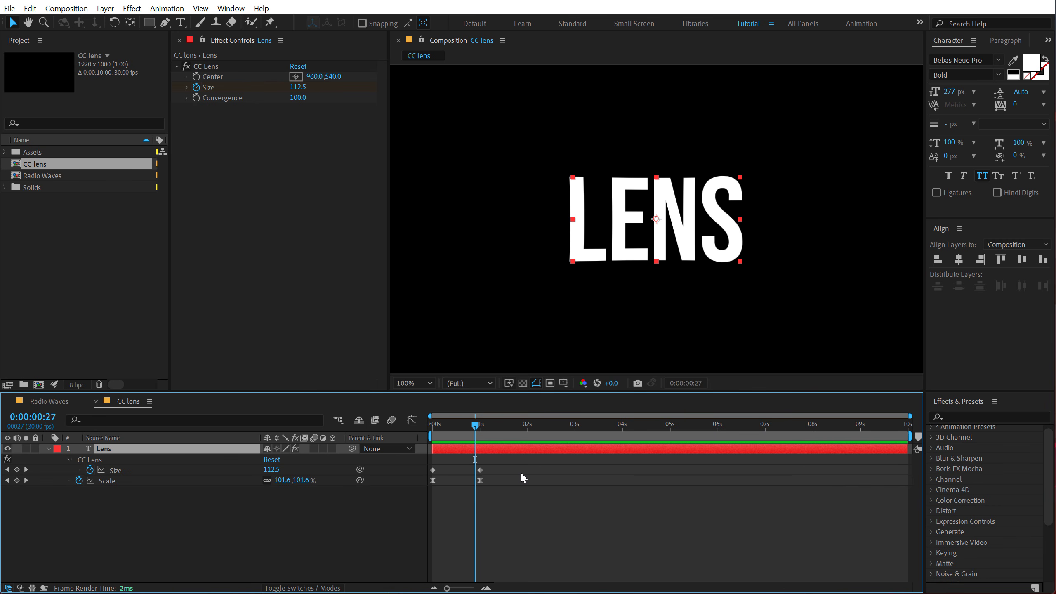
drag(520, 466, 428, 488)
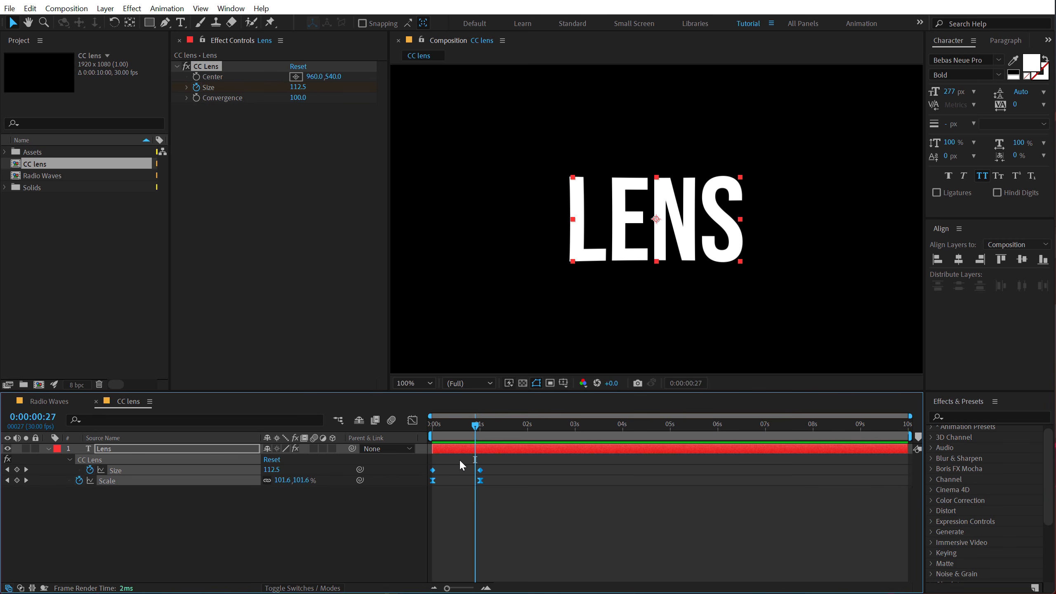
right_click(480, 480)
mouse_move(557, 472)
click(674, 372)
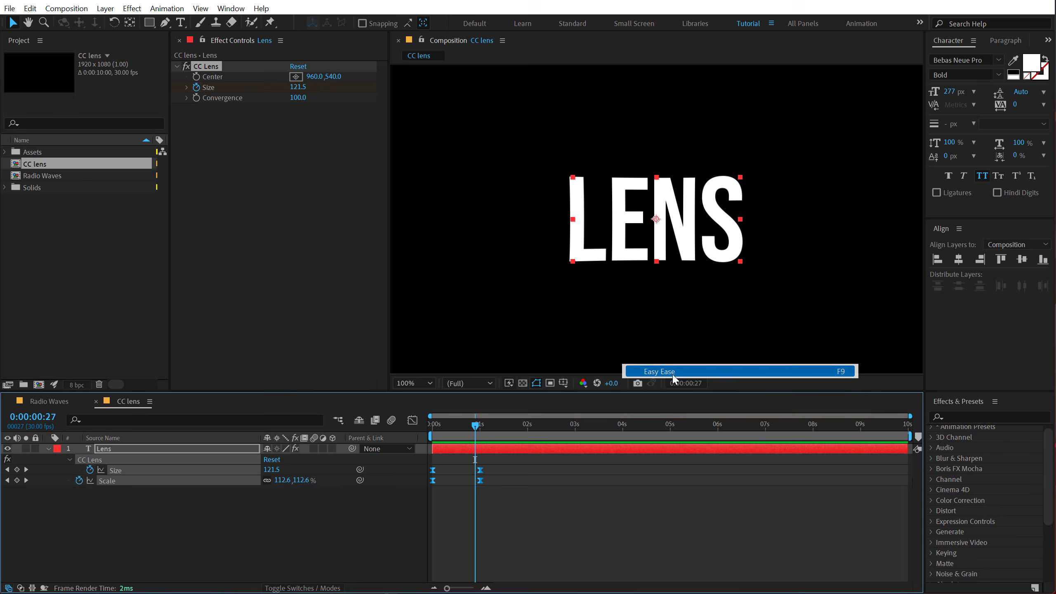
key(Home)
key(space)
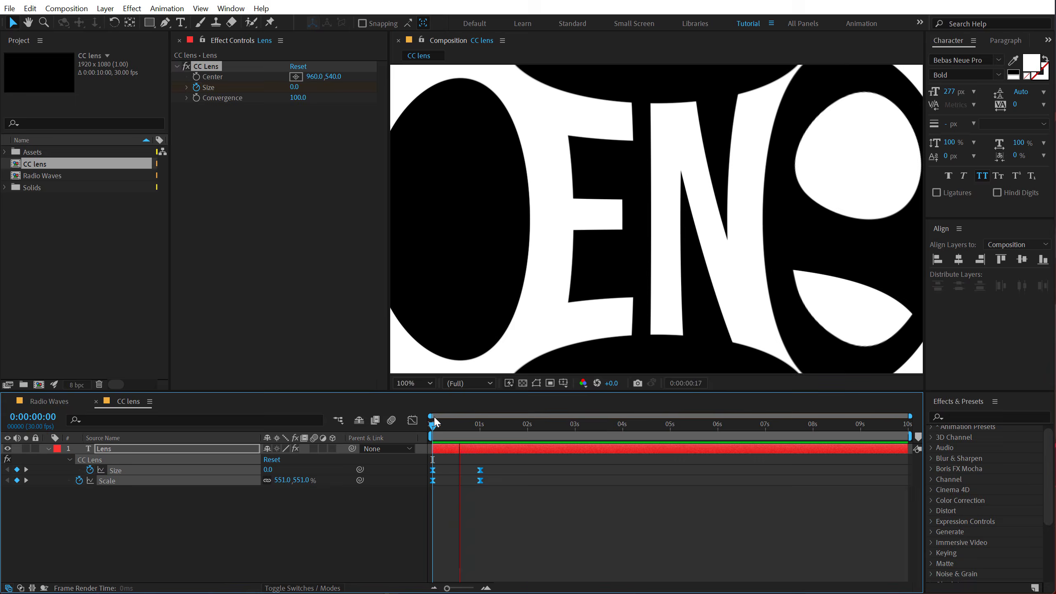
key(space)
- Move the ending Size and Scale keyframes to just before the two-second mark and preview the slower animation
drag(472, 425, 446, 426)
drag(481, 472, 522, 472)
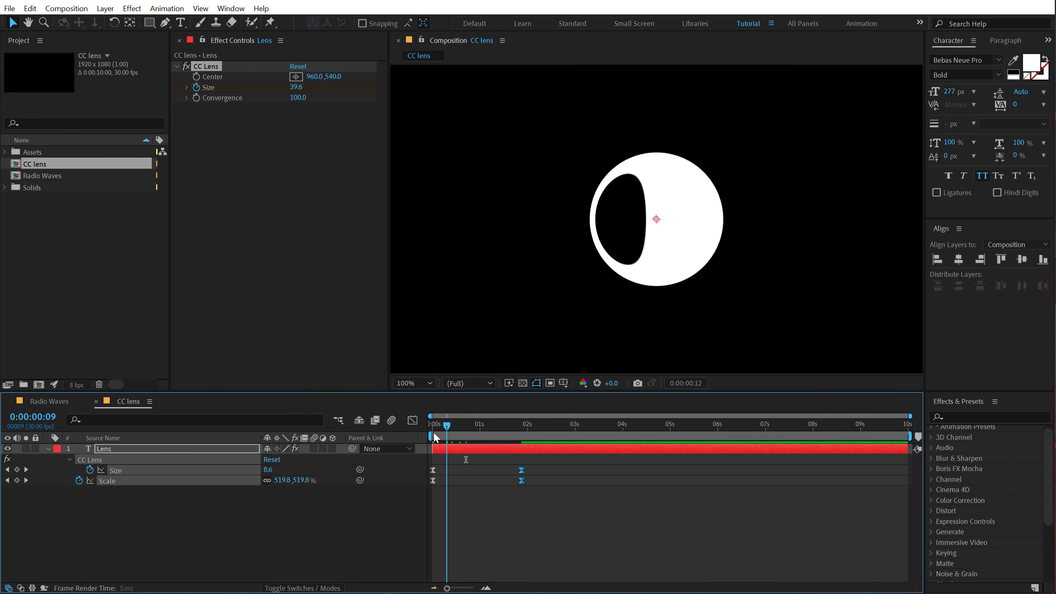
key(Home)
key(space)
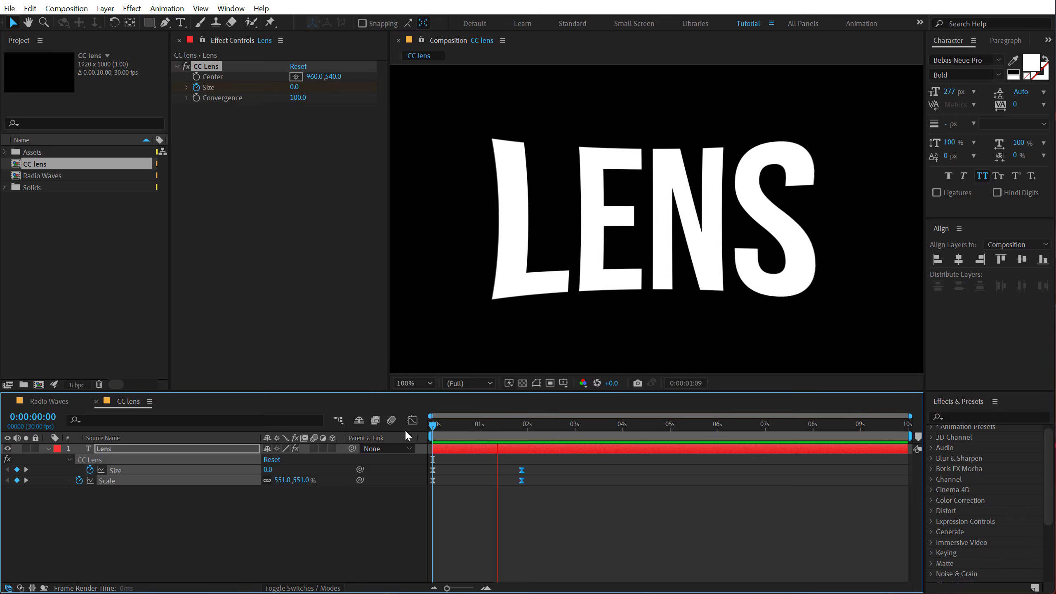
key(space)
- Collapse the Lens layer's properties, and review the animation up to 0:00:01:12 with the composition shown at 50%
drag(466, 427, 501, 429)
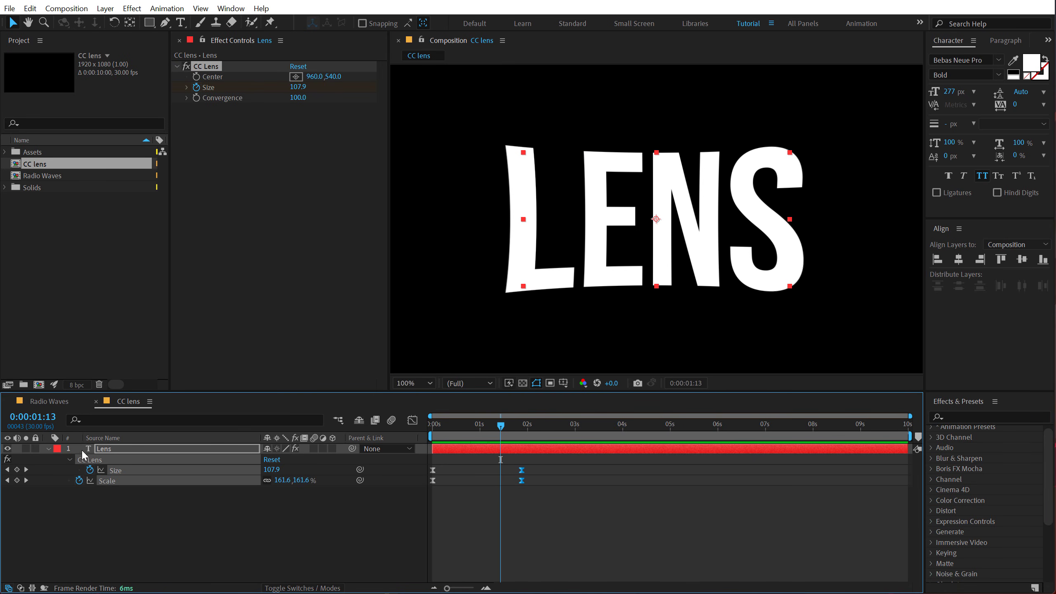
click(48, 448)
key(comma)
key(comma)
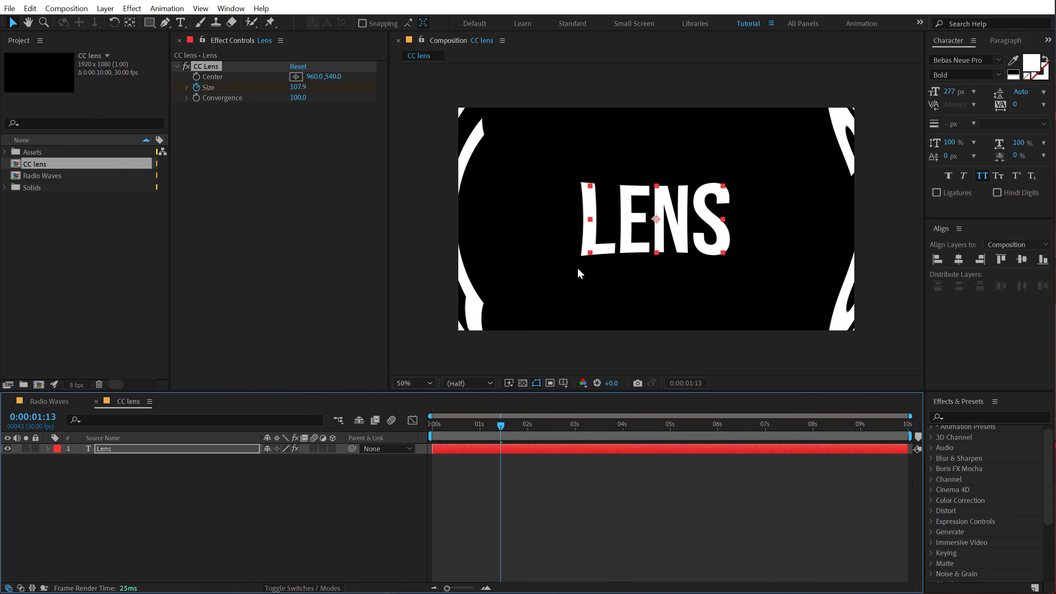
drag(437, 423, 500, 424)
click(249, 472)
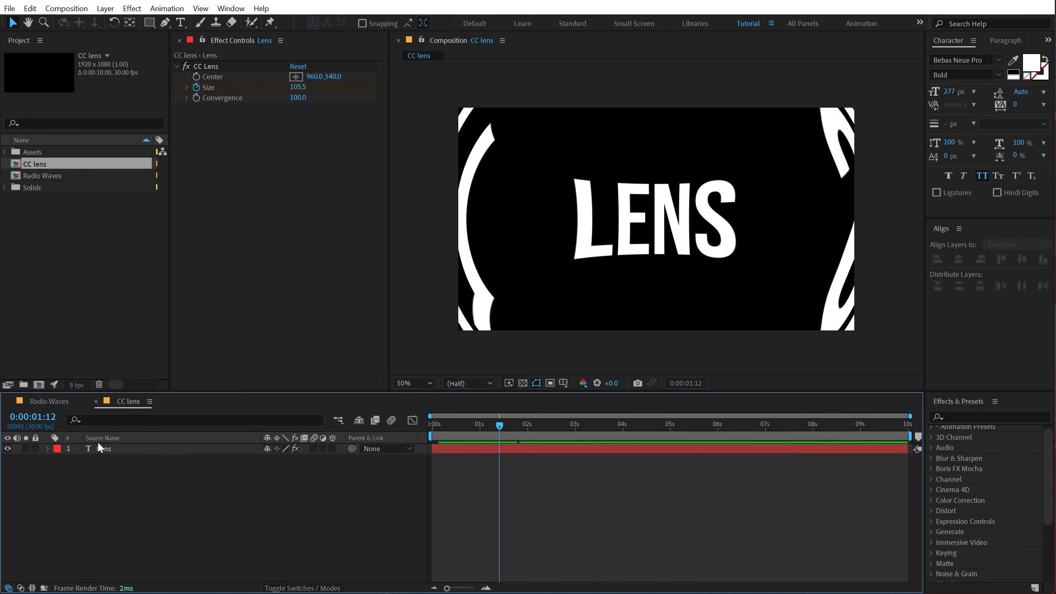
- Pre-compose the Lens text layer as Lens Comp 1, moving all attributes into the new composition
click(100, 448)
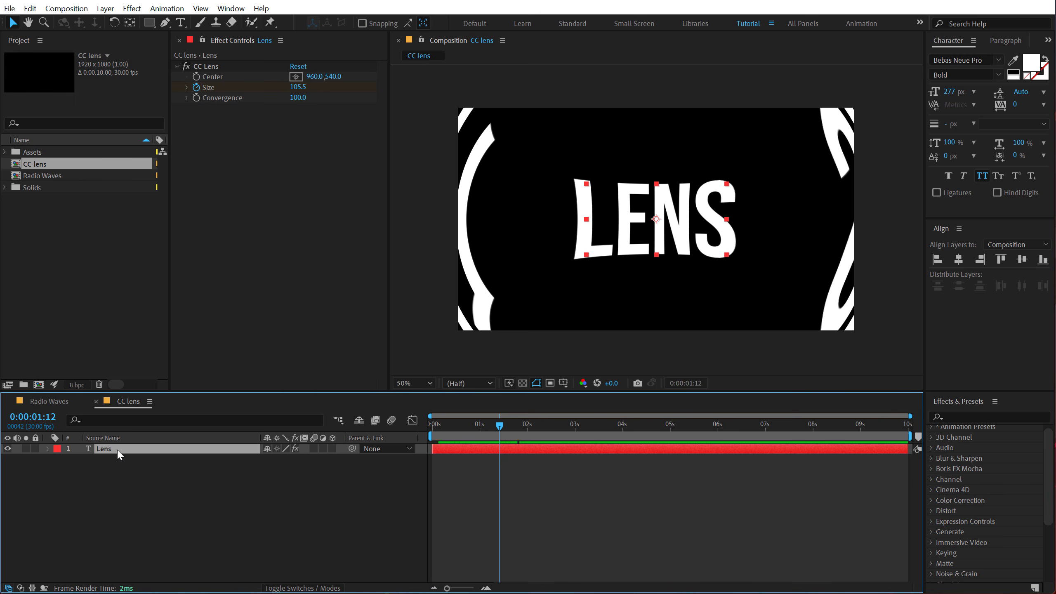
key(ctrl+shift+c)
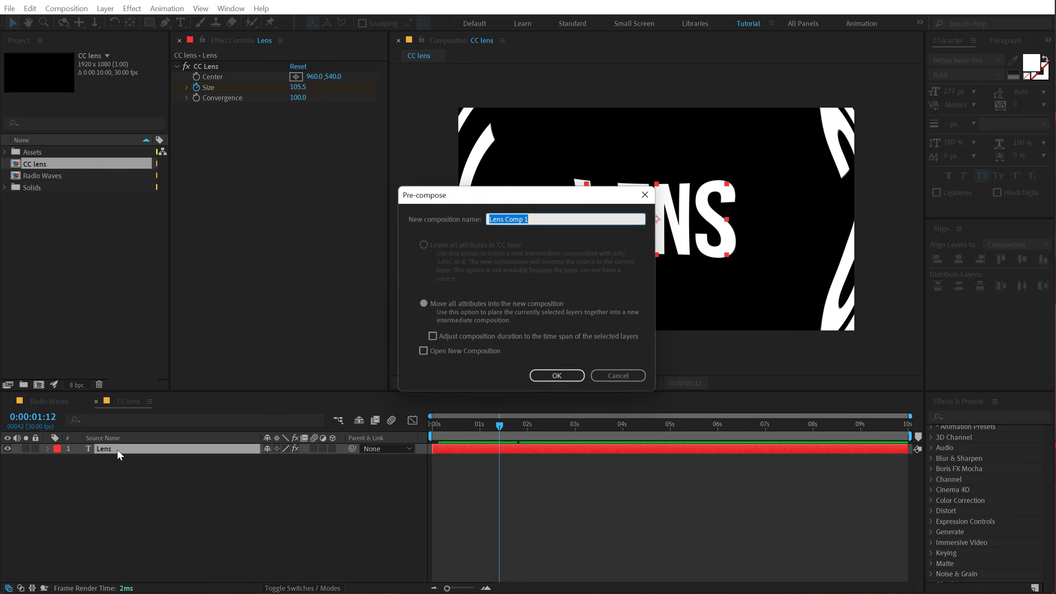
key(Return)
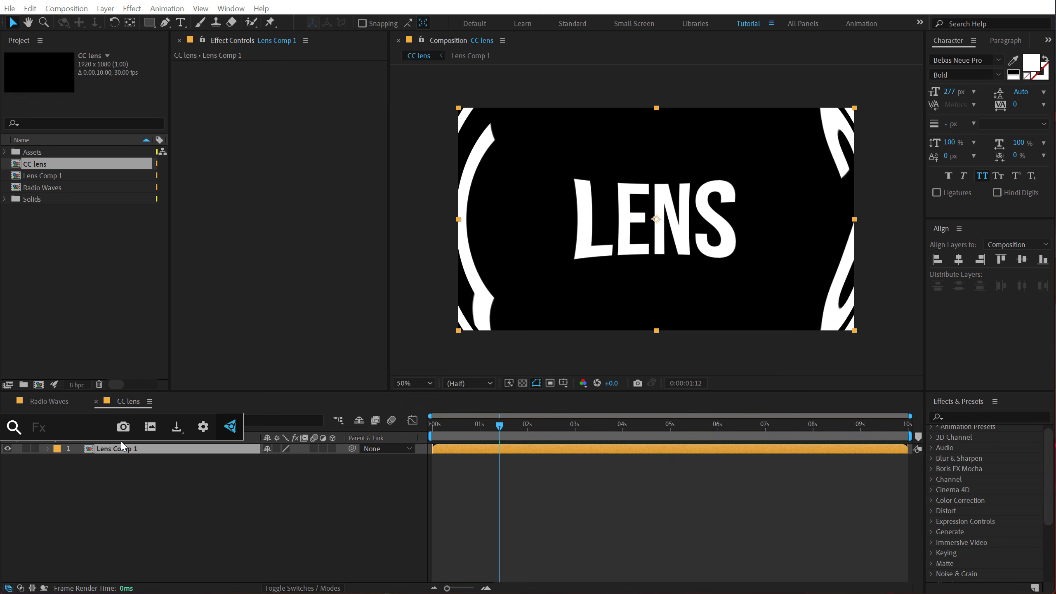
- Apply Shift Channels to Lens Comp 1 and set Take Green From and Take Blue From to Full Off
key(ctrl+space)
text(shif)
key(Return)
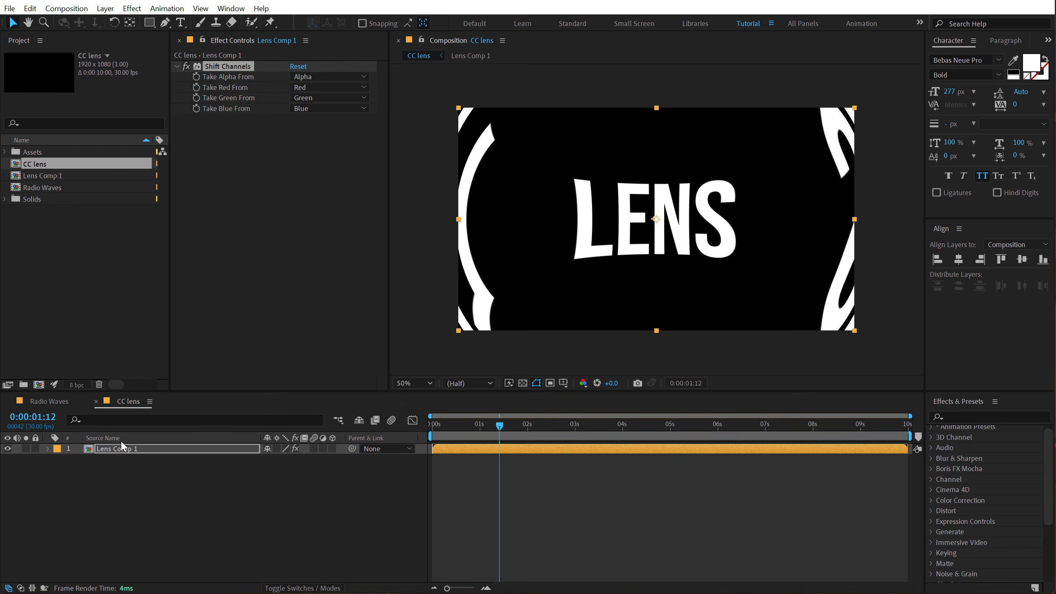
click(303, 107)
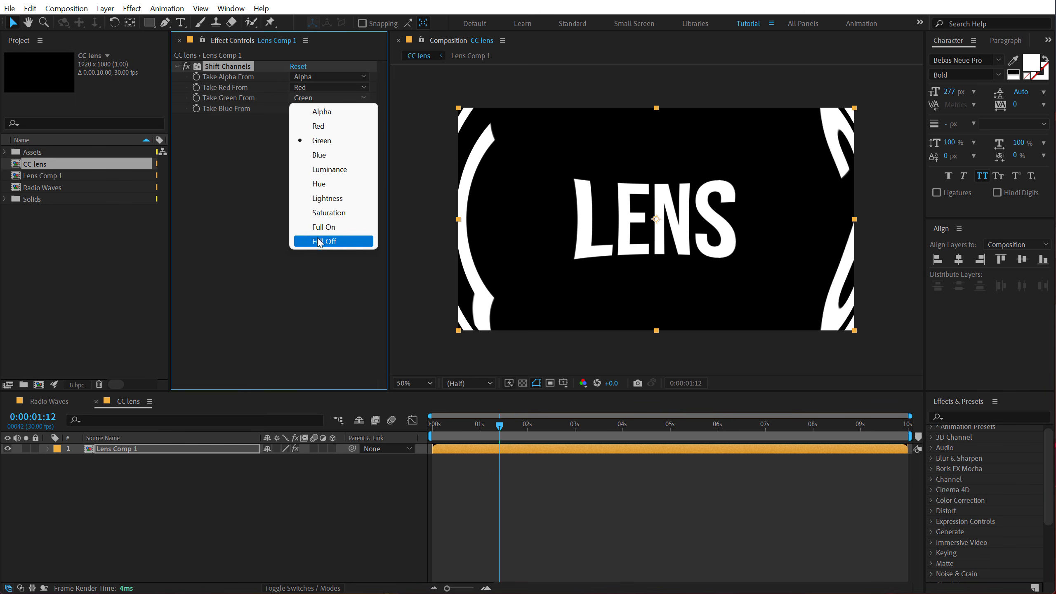
click(324, 241)
click(316, 108)
click(324, 252)
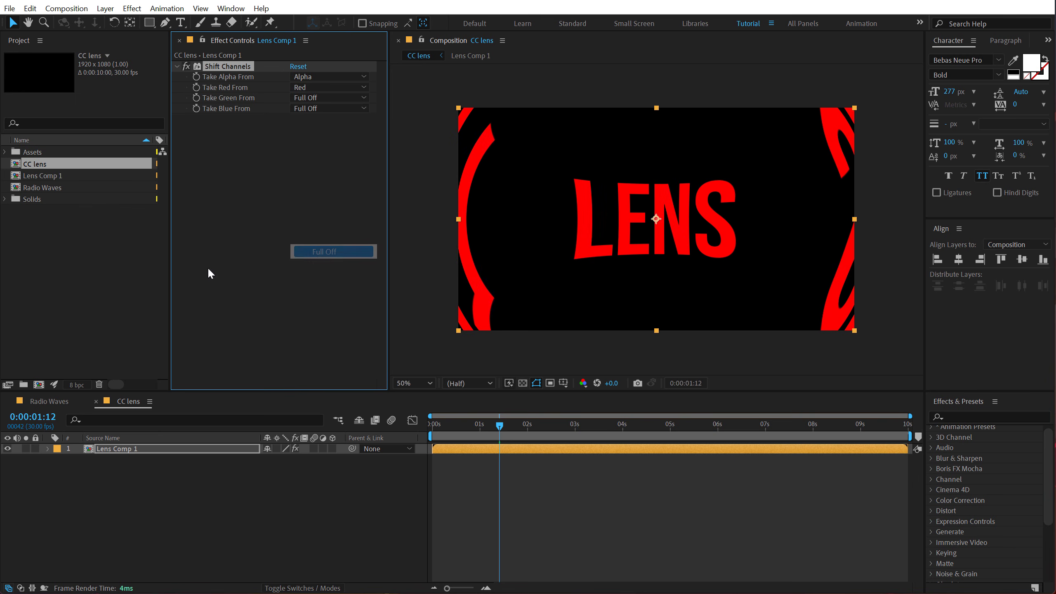
- Set the blending mode of the Lens Comp 1 layer to Screen
key(F4)
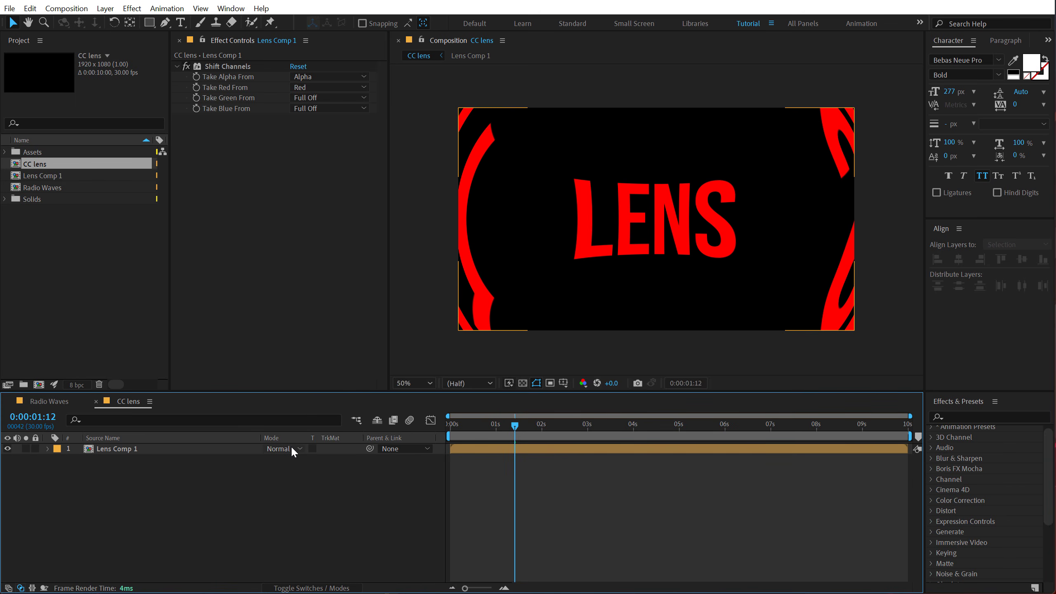
click(290, 448)
click(296, 38)
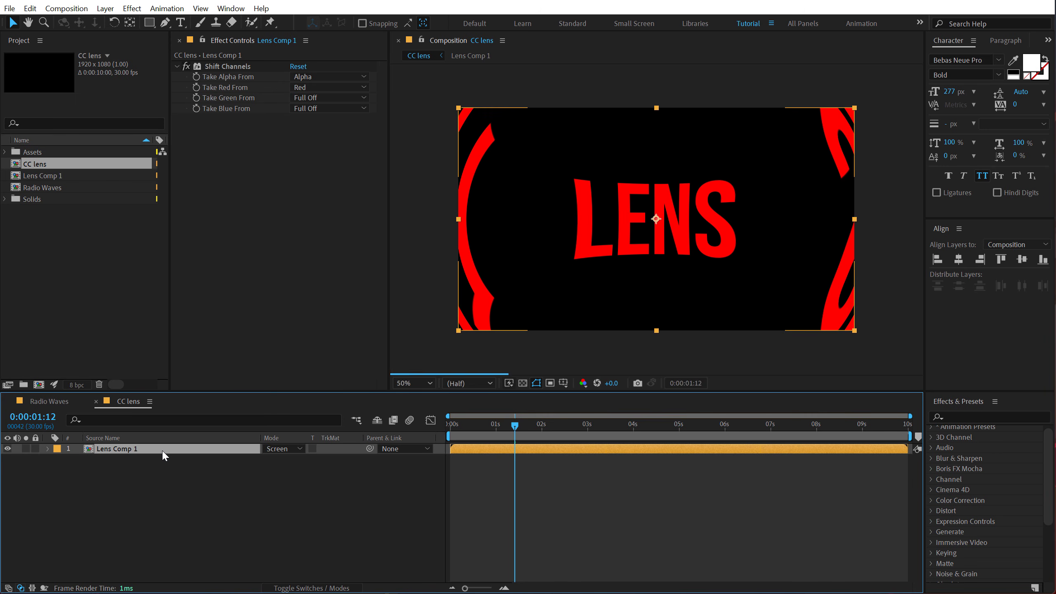
- Duplicate Lens Comp 1 and set the lower copy's Shift Channels to Take Red From Full Off and Take Green From Green
key(ctrl+d)
click(141, 462)
click(307, 85)
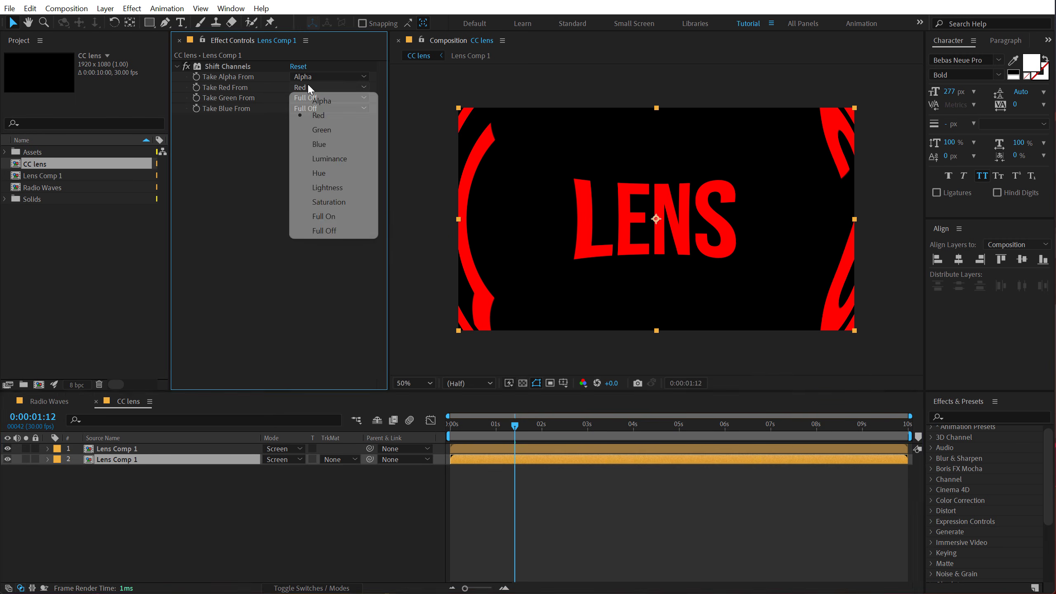
click(310, 232)
click(309, 97)
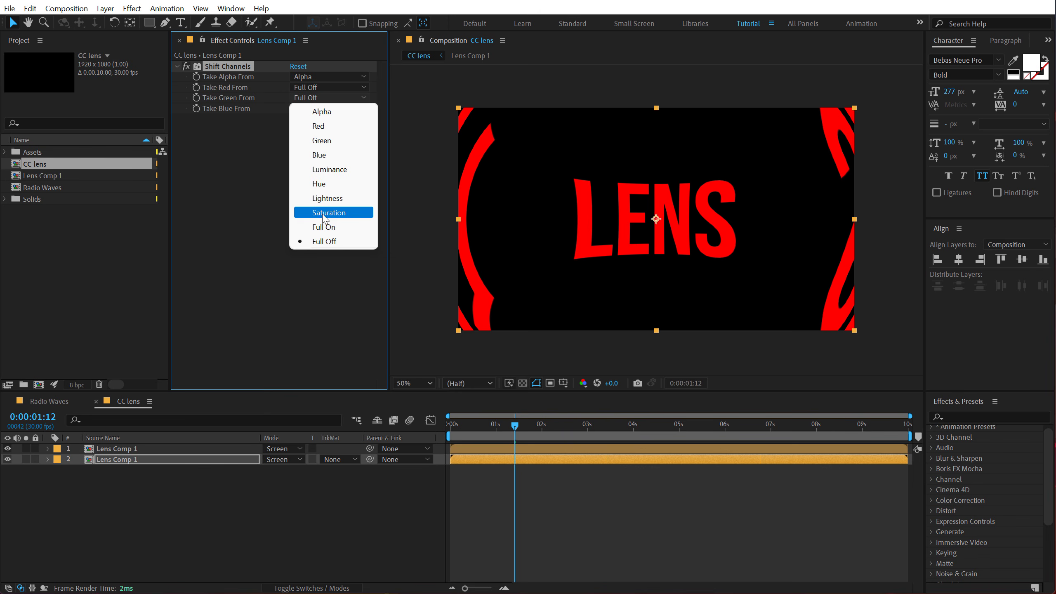
click(313, 140)
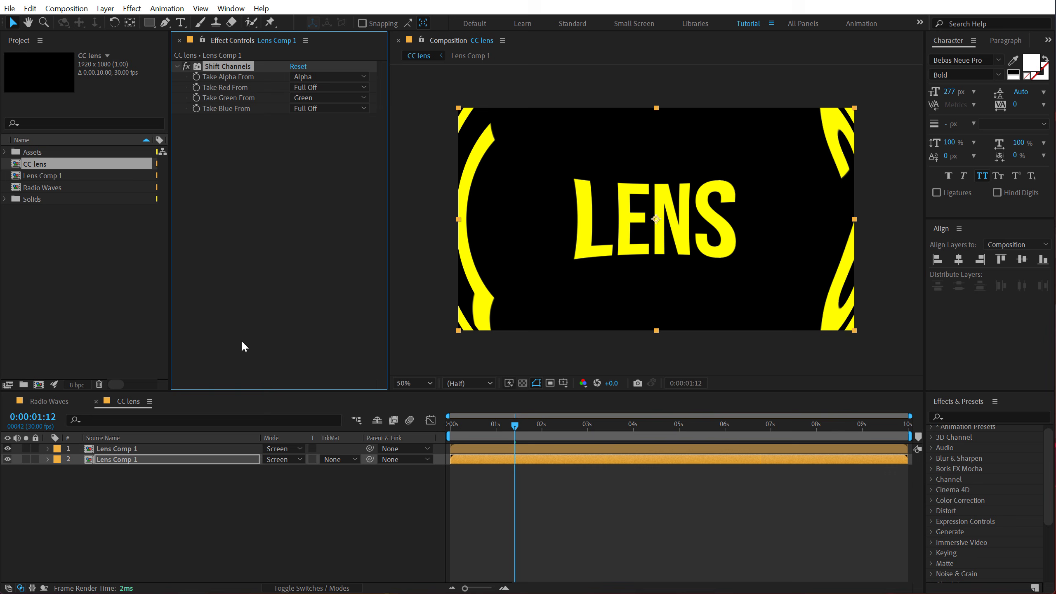
- Duplicate the green layer and set the lowest copy's Shift Channels to Take Green From Full Off and Take Blue From Blue
click(126, 461)
key(ctrl+d)
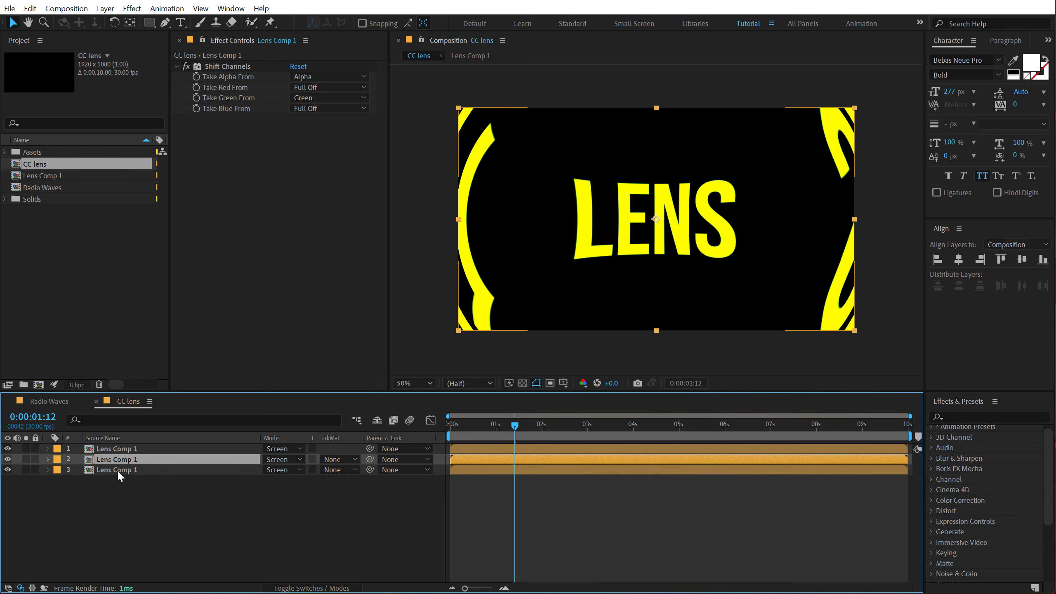
click(118, 470)
click(314, 97)
click(324, 241)
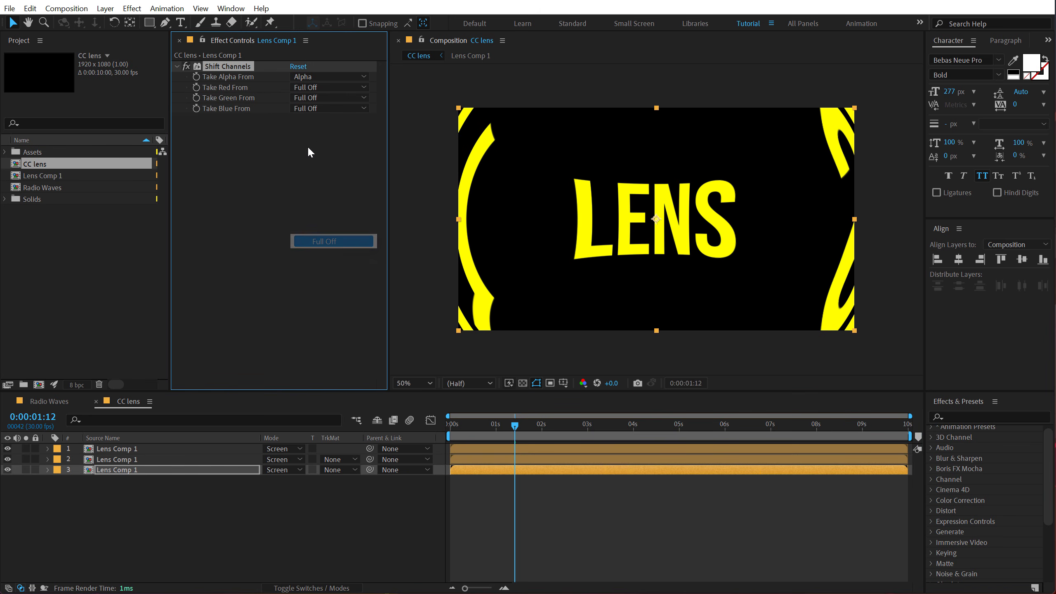
click(312, 108)
click(329, 165)
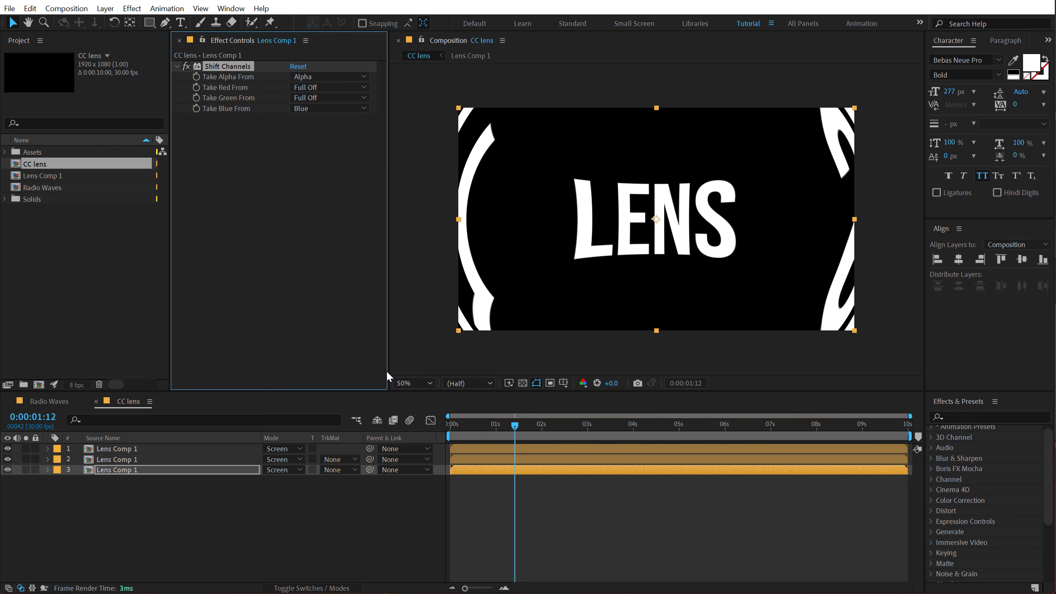
- Offset the middle Lens Comp 1 layer by one frame and the top one by two frames, and preview the colour split up to 0:00:01:21
click(465, 459)
drag(465, 459, 440, 444)
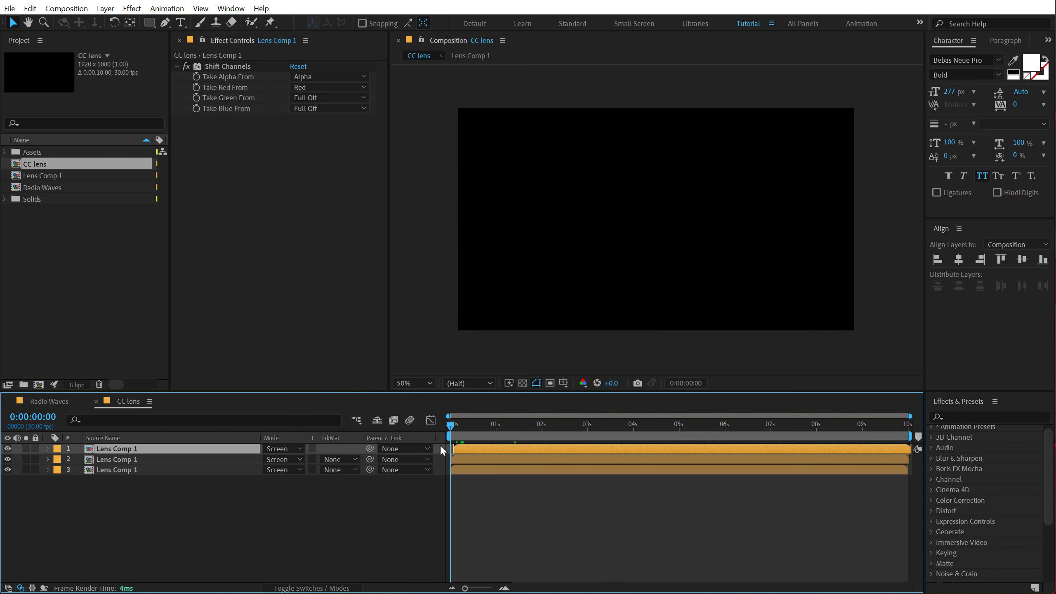
scroll(473, 461, up, 3)
scroll(452, 580, up, 2)
key(space)
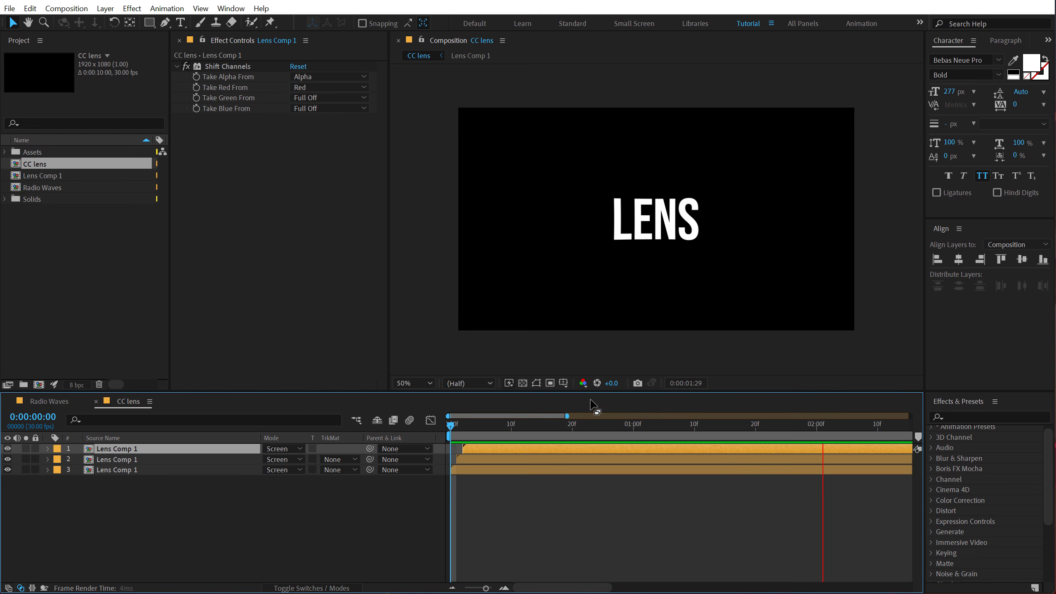
drag(514, 429, 720, 432)
scroll(517, 446, down, 2)
drag(597, 433, 617, 425)
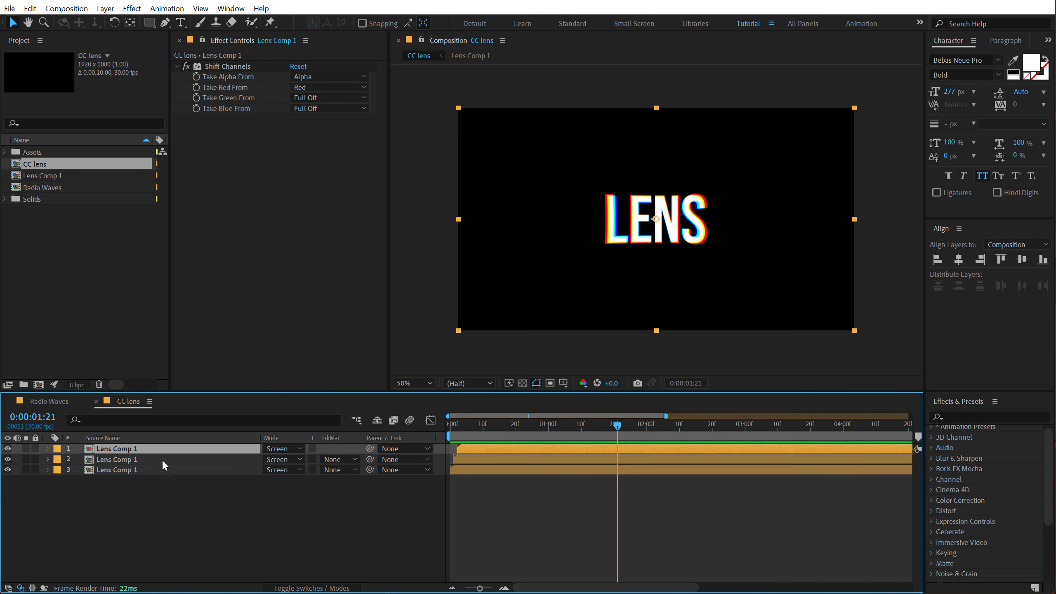
- Create a 1920 x 1080 black (000000) solid and place it beneath the three Lens Comp 1 layers
click(147, 503)
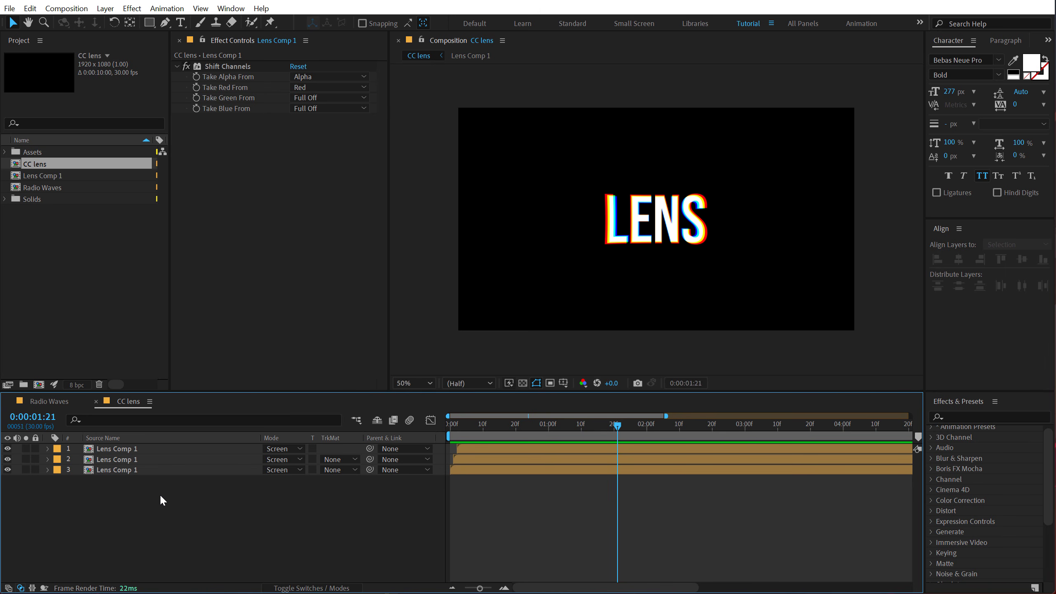
key(ctrl+y)
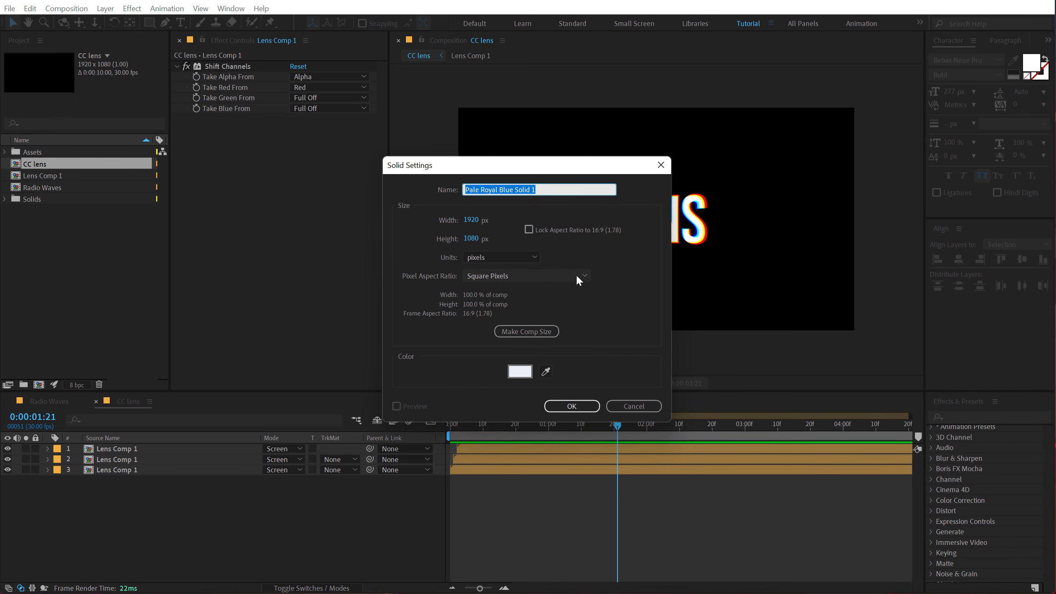
click(525, 374)
drag(433, 316, 337, 370)
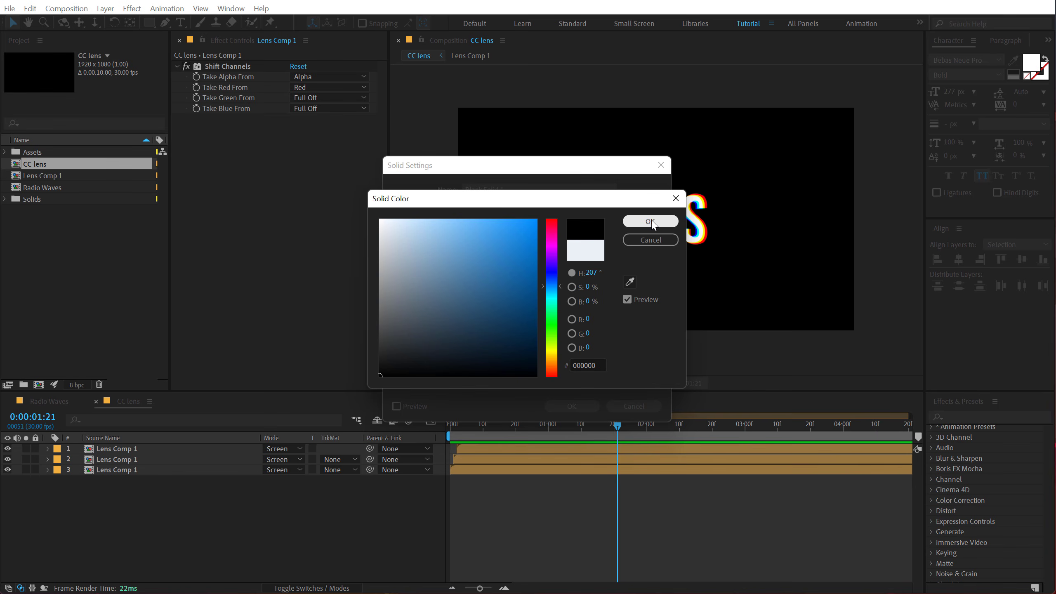
click(650, 222)
click(585, 404)
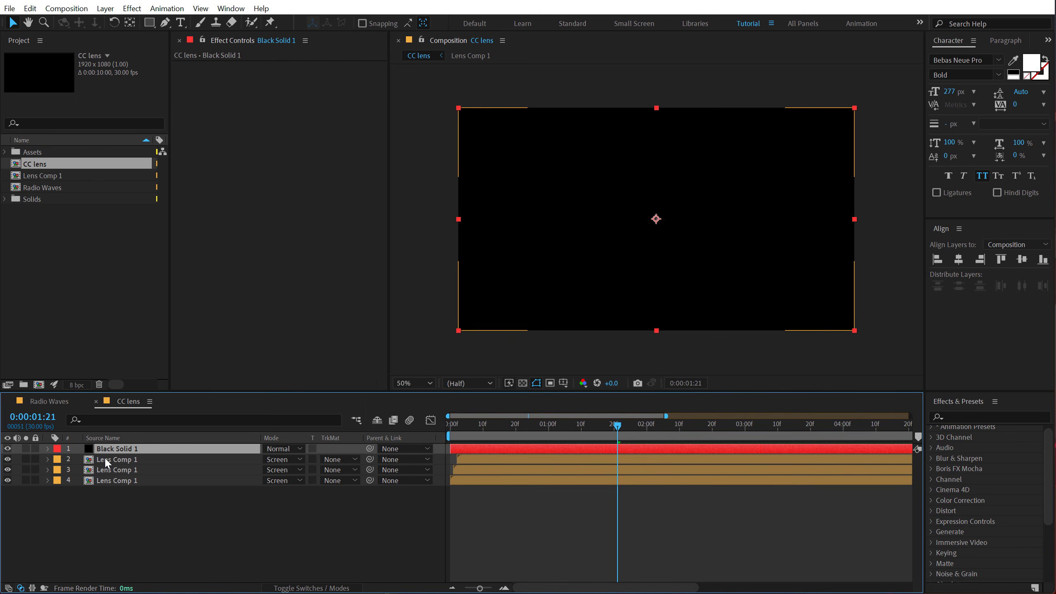
drag(109, 461, 106, 538)
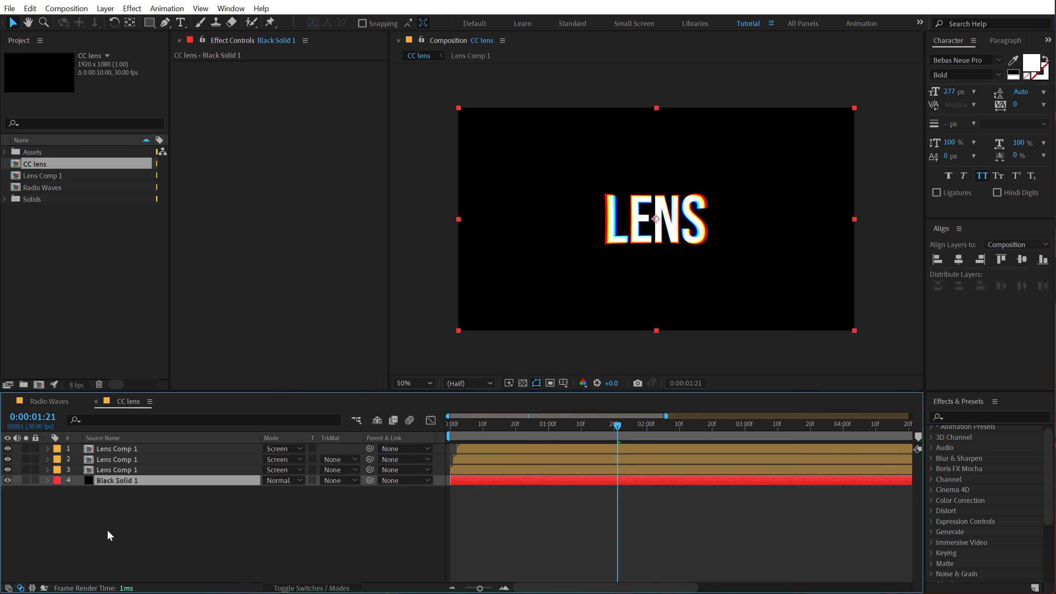
- Add an adjustment layer above all the other layers and rename it GLow
right_click(137, 504)
mouse_move(215, 353)
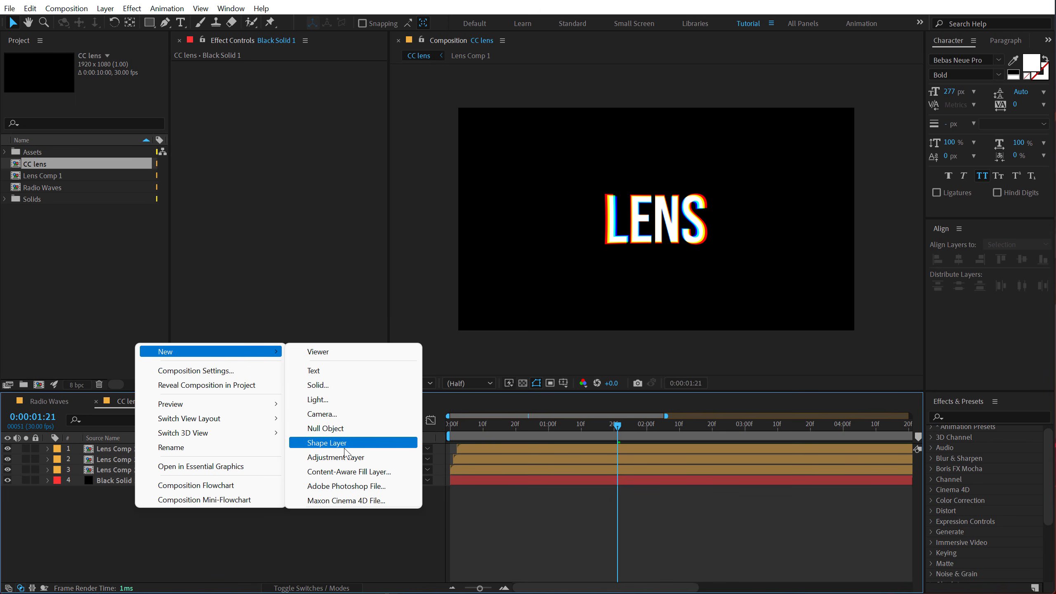
click(343, 455)
key(Return)
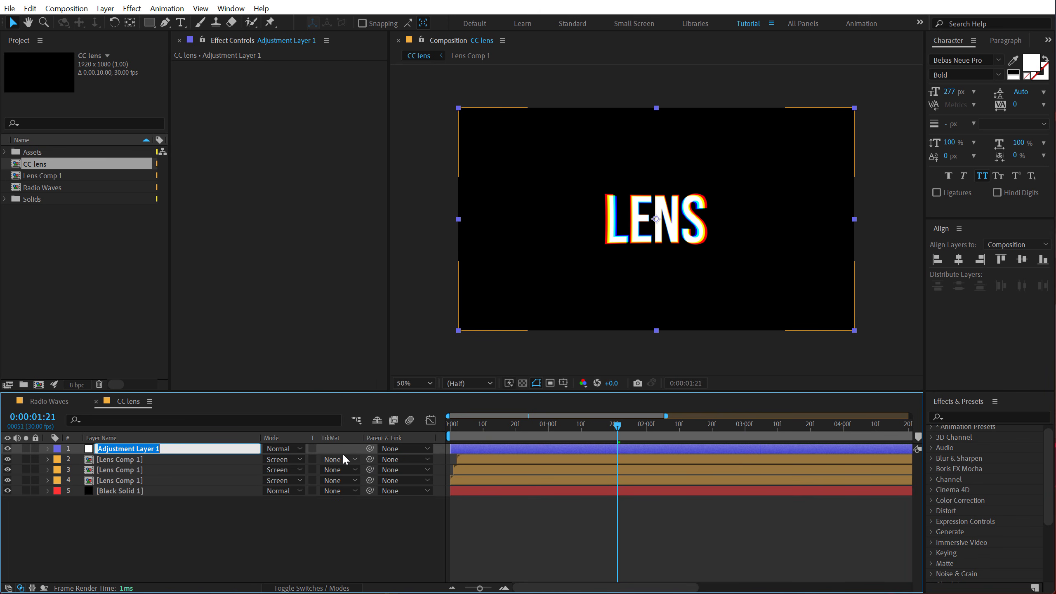
text(GLow)
key(Return)
- Apply the Glow effect to the GLow layer with threshold 100%, radius 29 and intensity 0.8
key(ctrl+space)
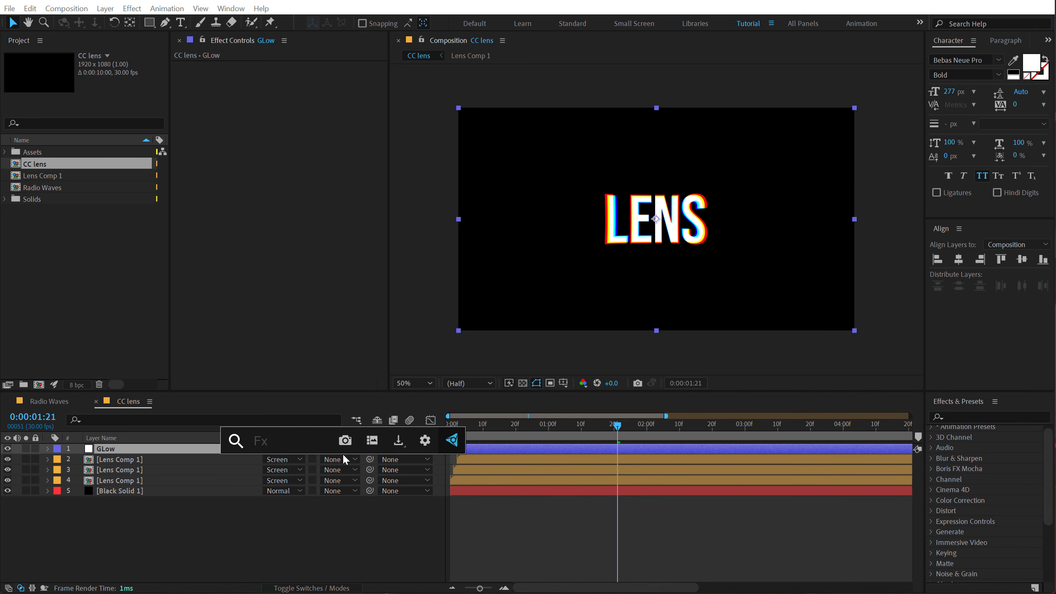
text(glow)
key(Return)
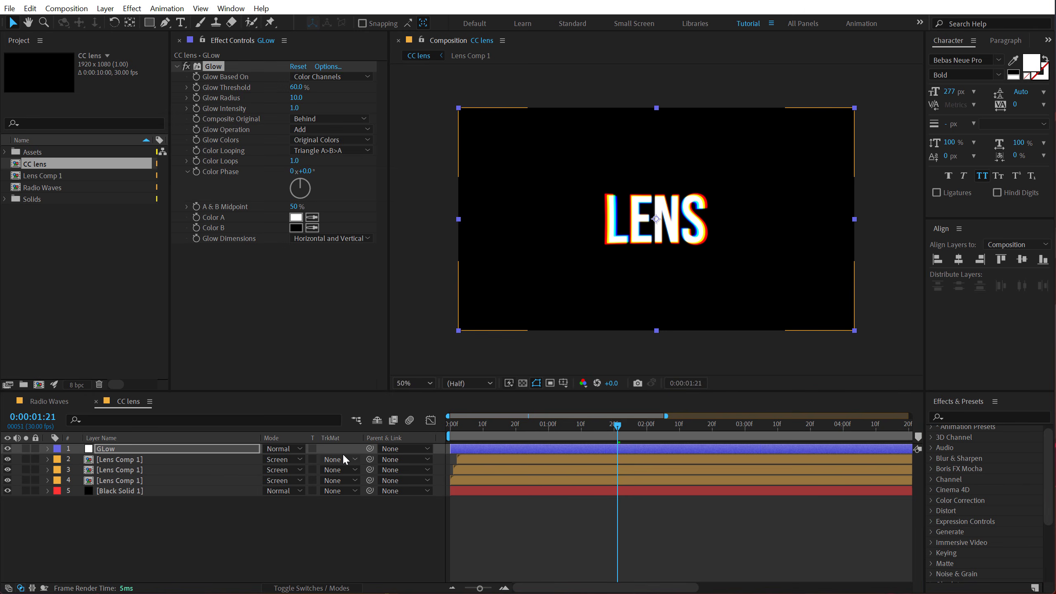
key(period)
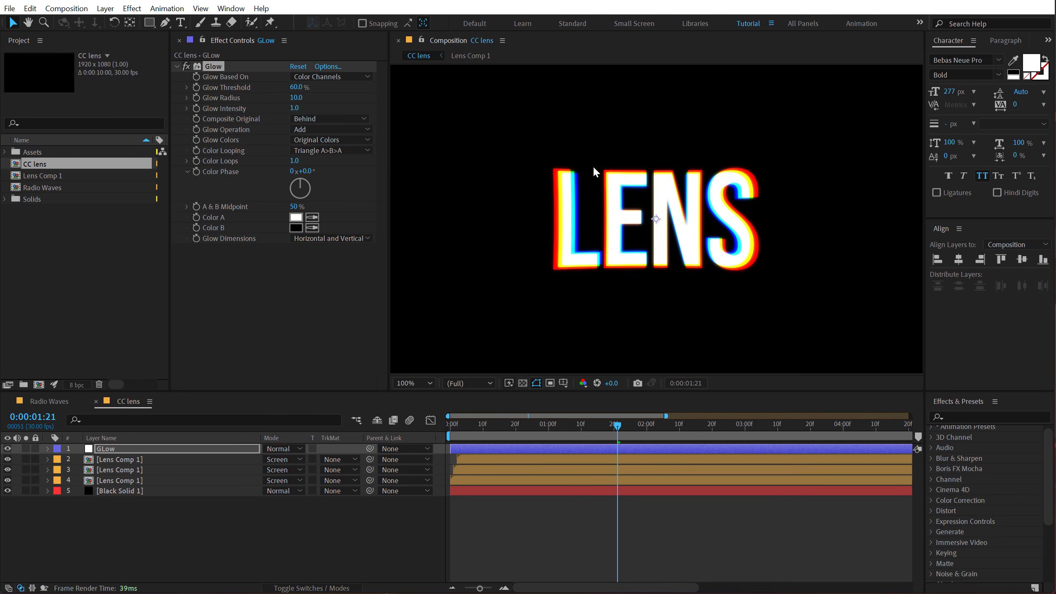
drag(296, 98, 496, 98)
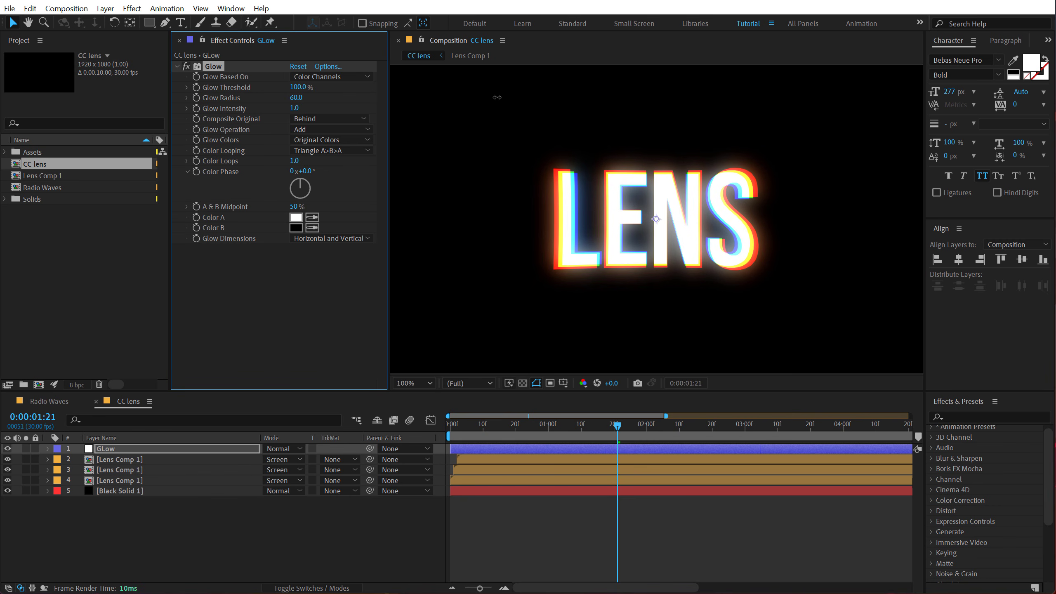
drag(296, 109, 279, 111)
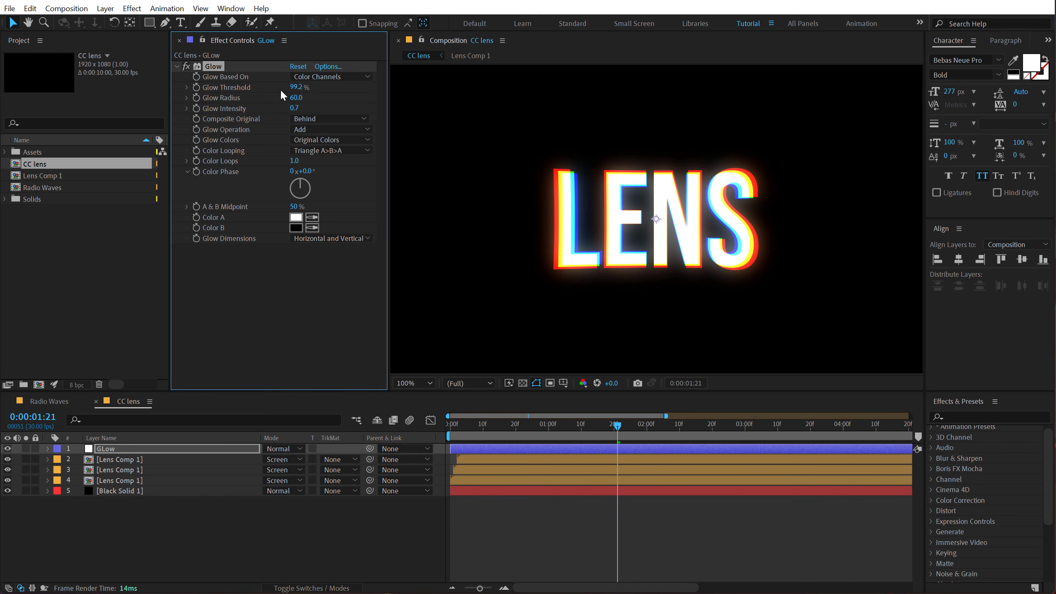
mouse_move(296, 87)
mouse_down()
mouse_move(306, 88)
mouse_move(280, 100)
mouse_up()
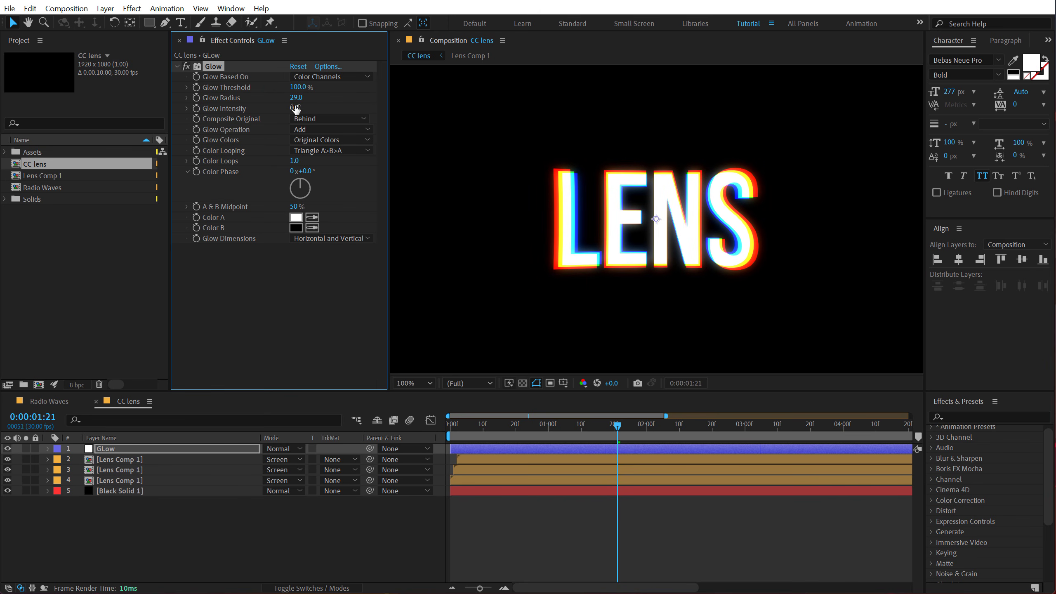
drag(294, 107, 303, 107)
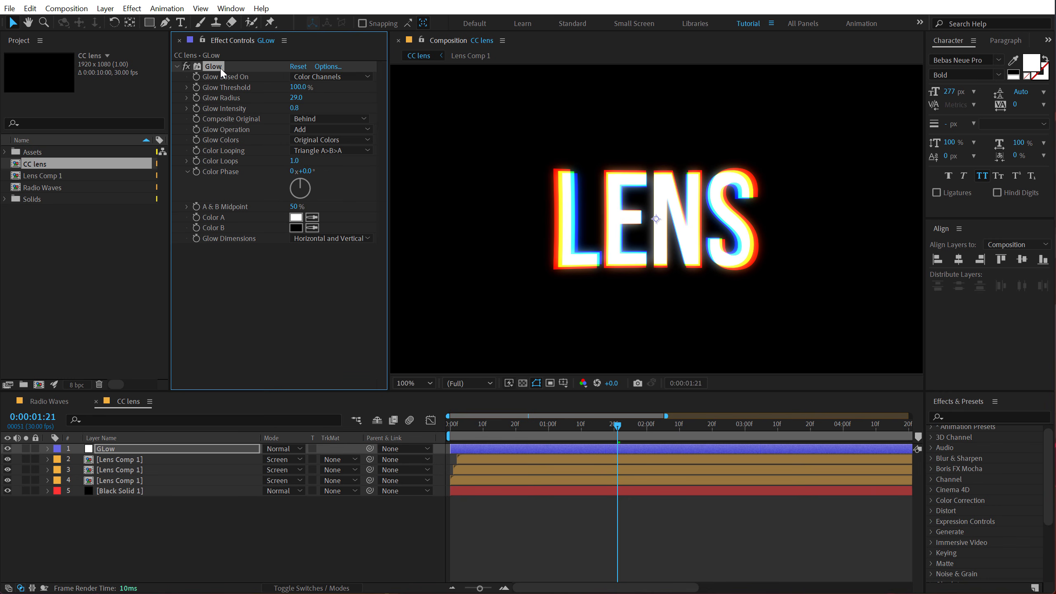
- Duplicate the Glow effect and set the copy's radius to 164 and intensity to 0.5
key(ctrl+d)
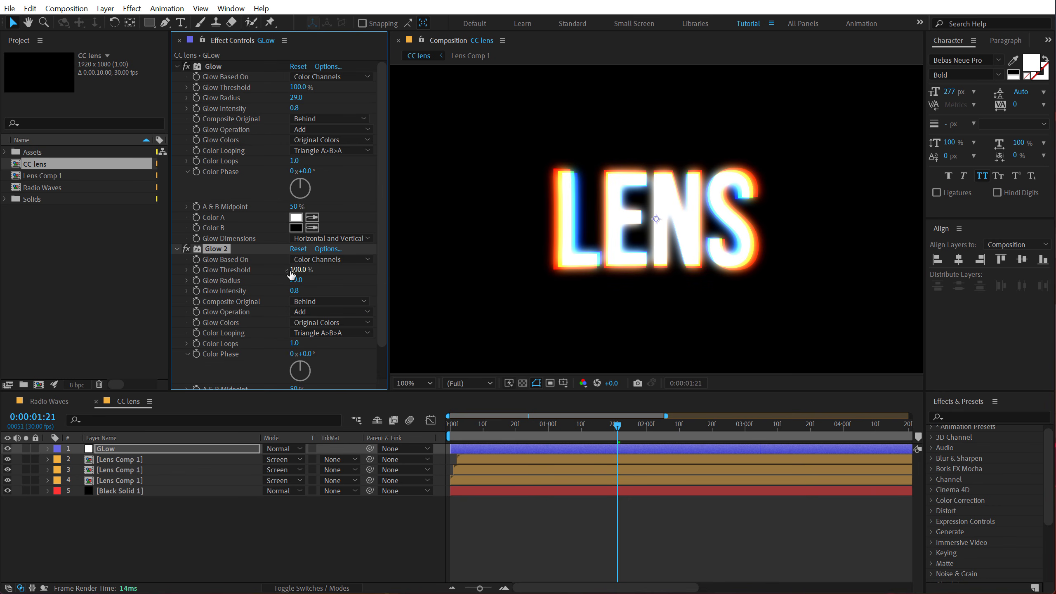
drag(298, 278, 369, 273)
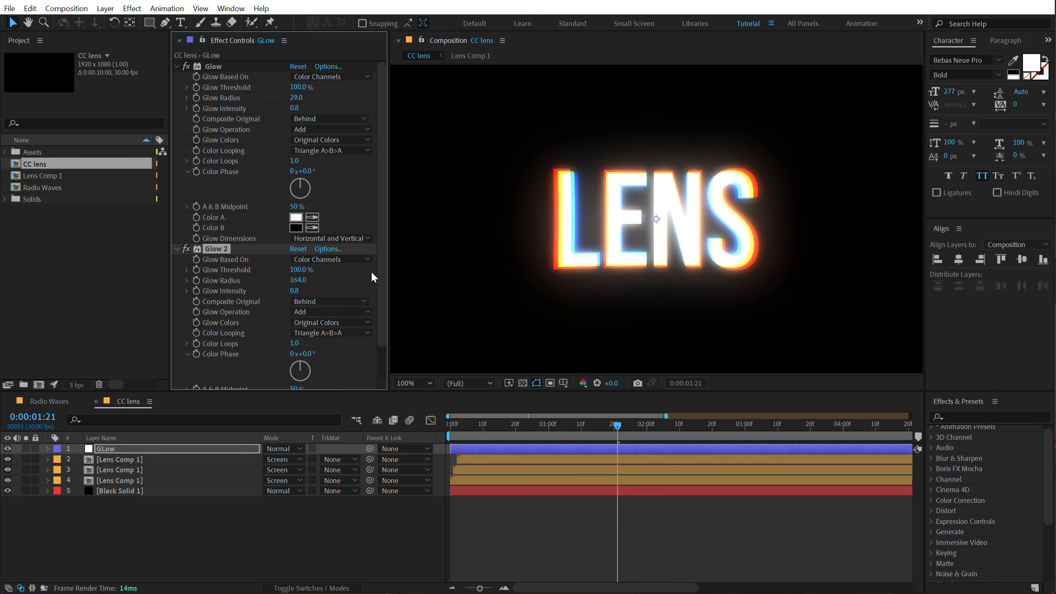
drag(294, 291, 276, 293)
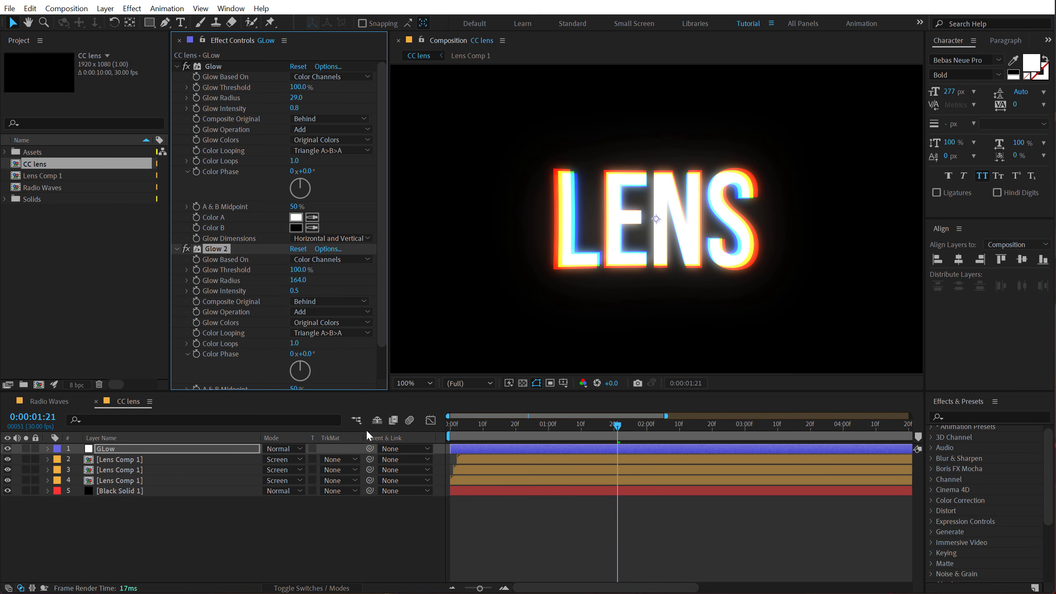
- Collapse both Glow effects and toggle them off and on to compare the text with and without the glow
click(176, 66)
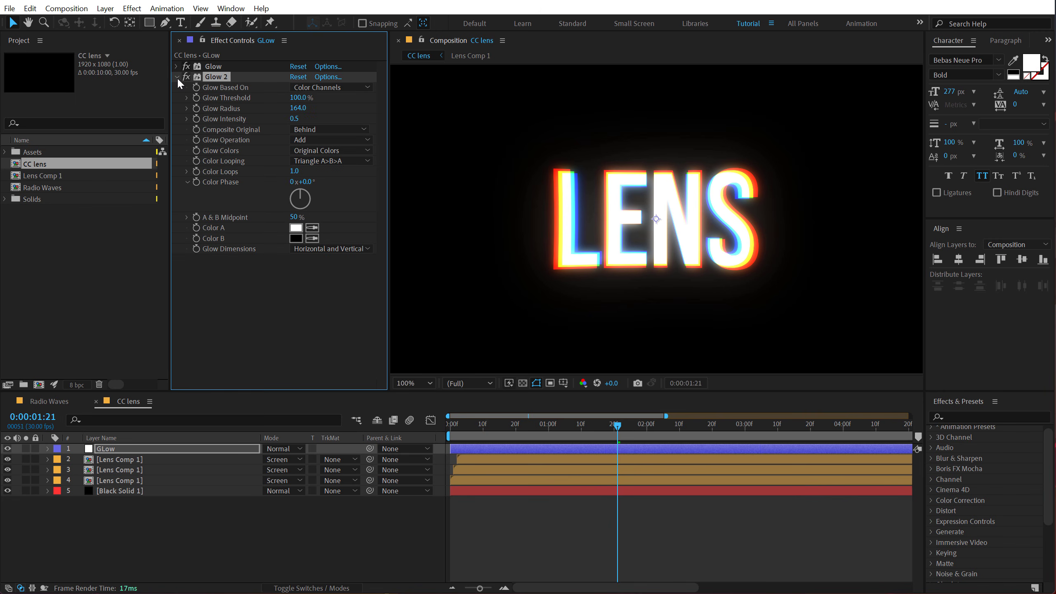
click(177, 76)
shift+click(215, 67)
click(188, 66)
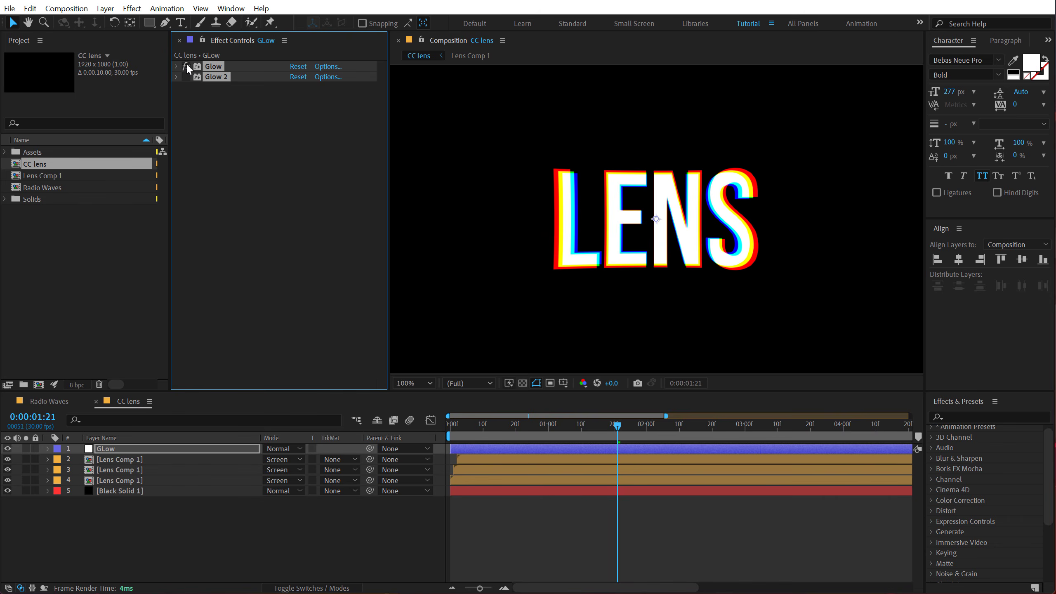
click(187, 66)
click(200, 568)
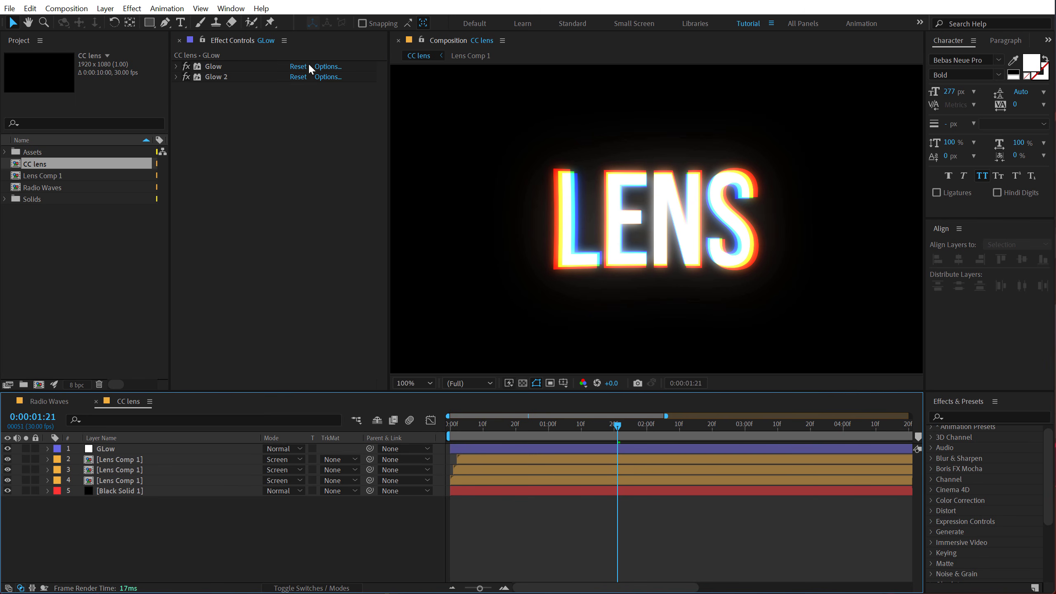
click(188, 78)
click(189, 78)
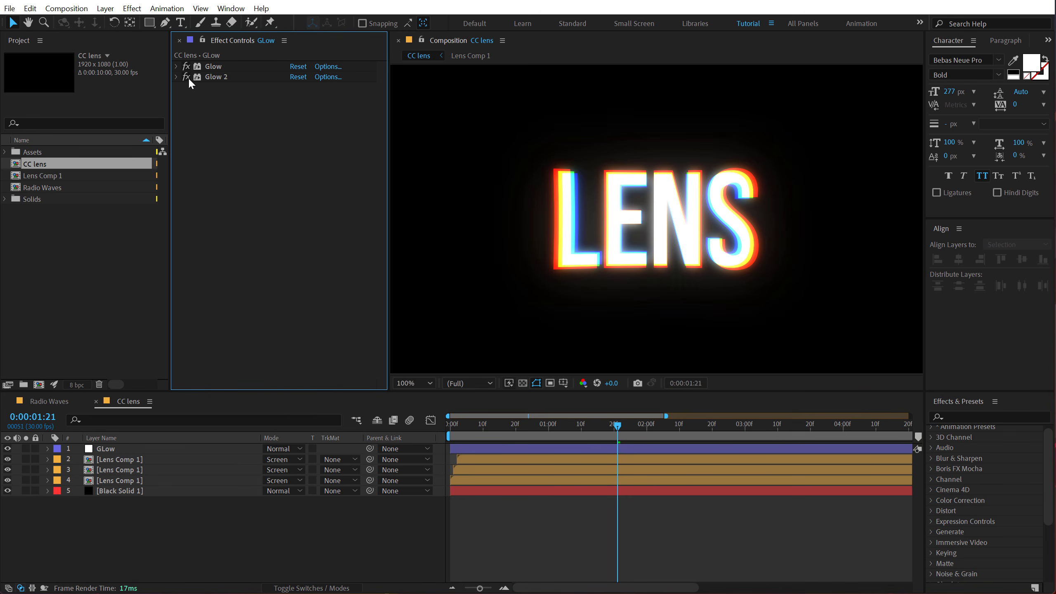
click(188, 79)
click(188, 79)
- Switch the project's colour depth to 16 bits per channel
click(75, 386)
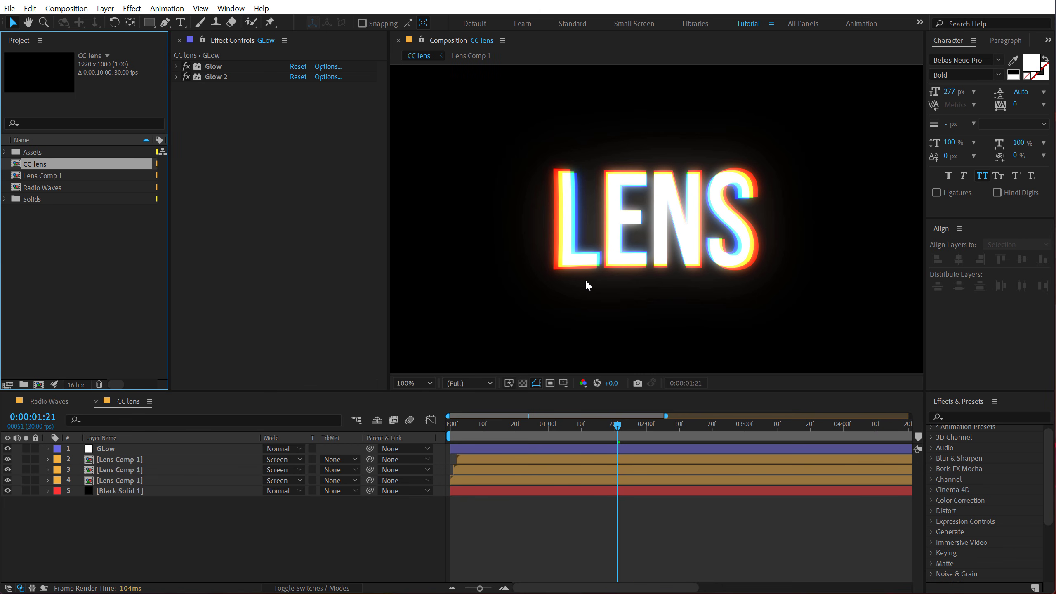
click(234, 525)
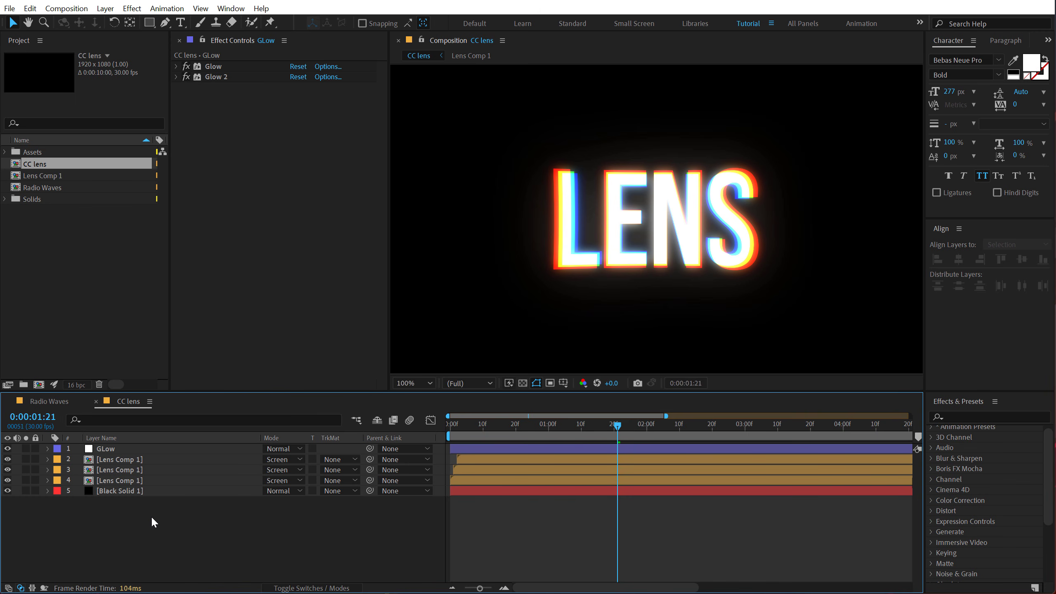
- Add a second adjustment layer above all the other layers and rename it Noise
right_click(174, 532)
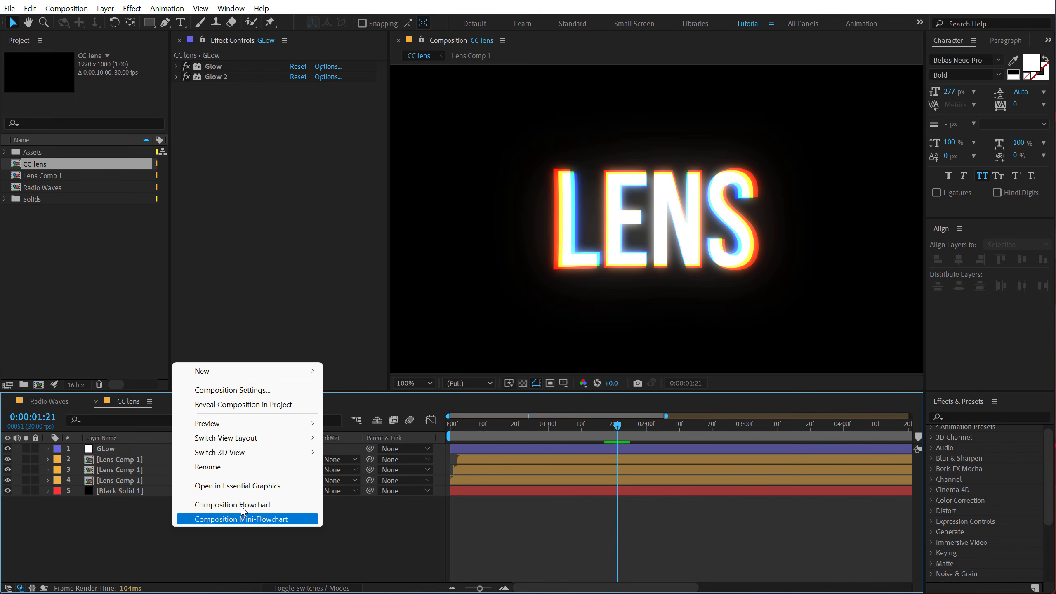
mouse_move(267, 370)
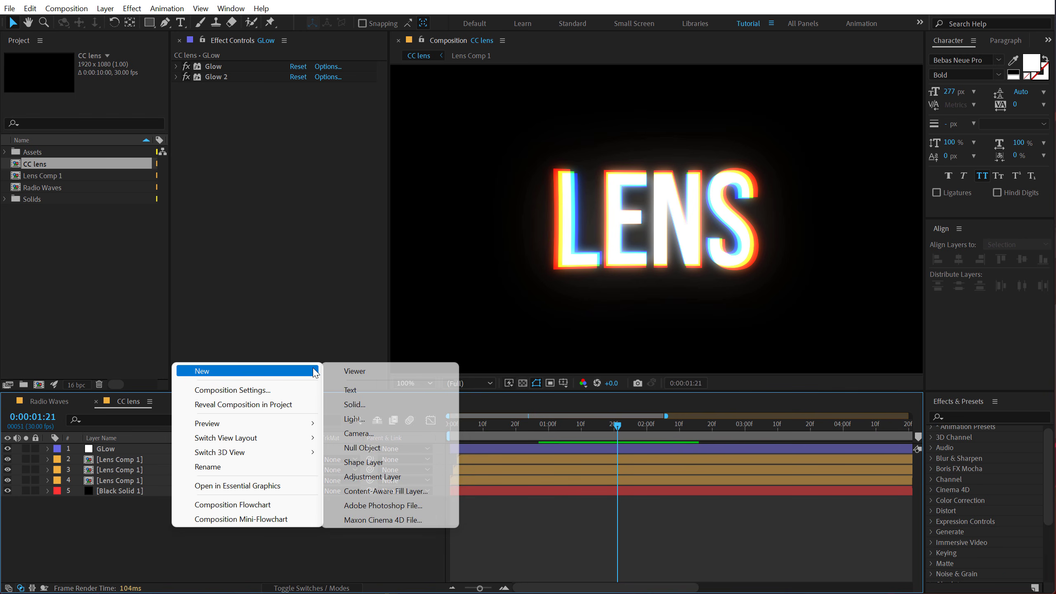
click(375, 476)
key(Return)
text(Noise)
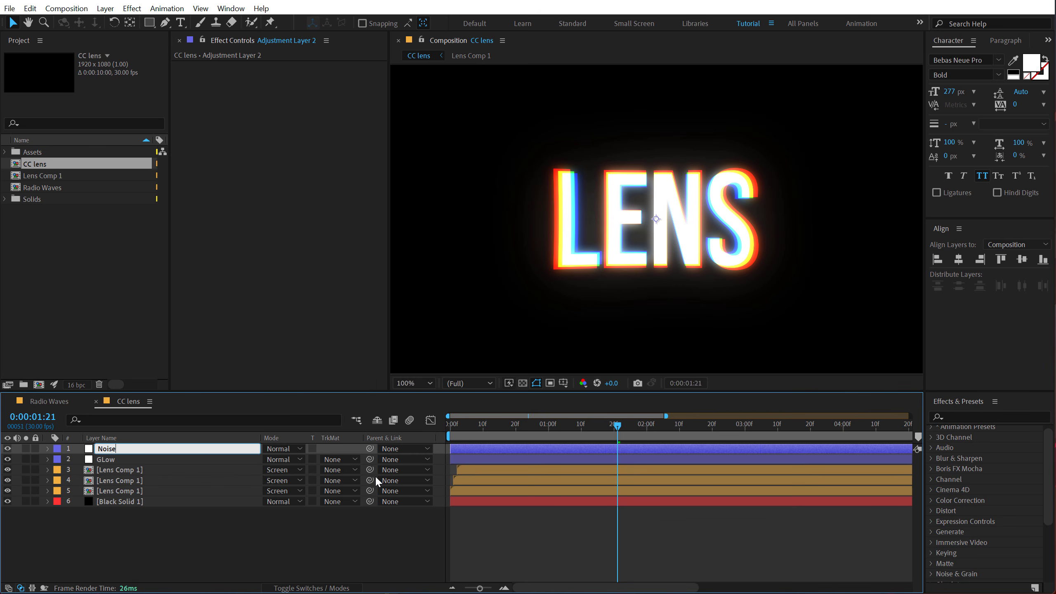
key(Return)
- Apply the Noise effect to the Noise layer with Use Color Noise and Clip Result Values disabled and the amount at 3%
key(ctrl+space)
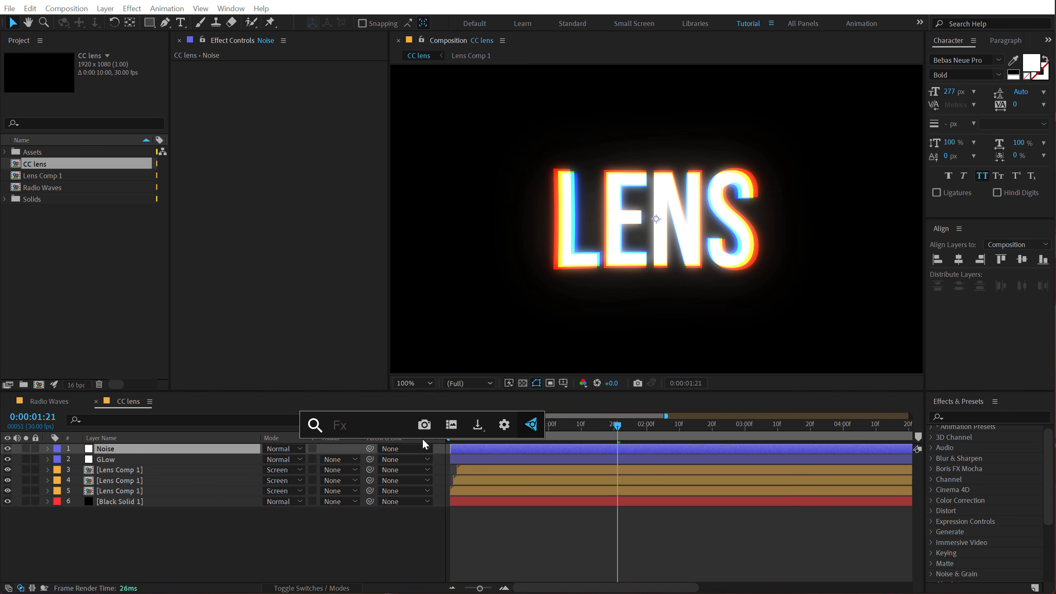
text(noi)
key(Return)
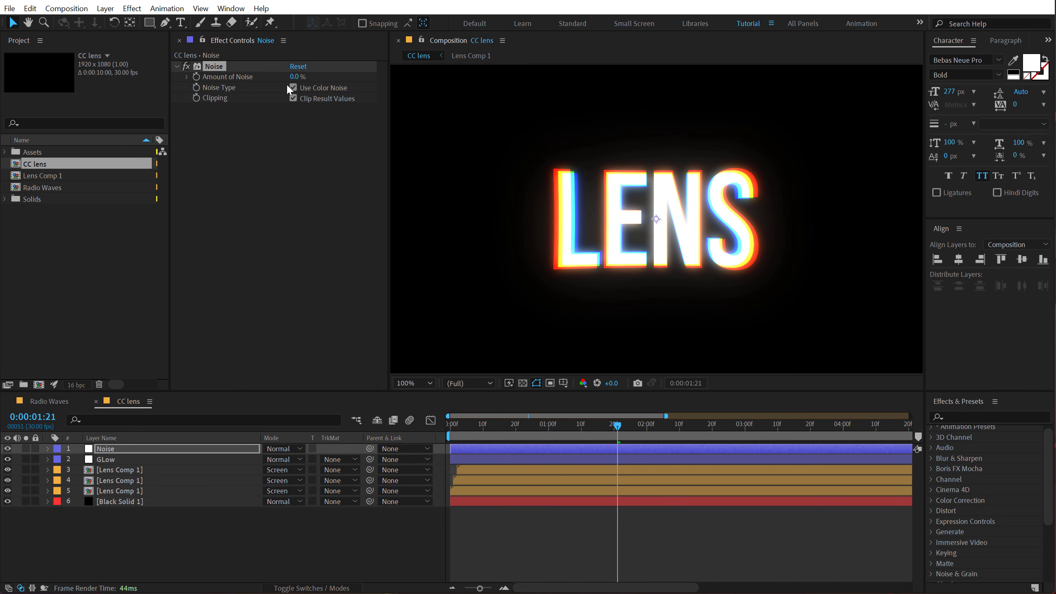
click(293, 98)
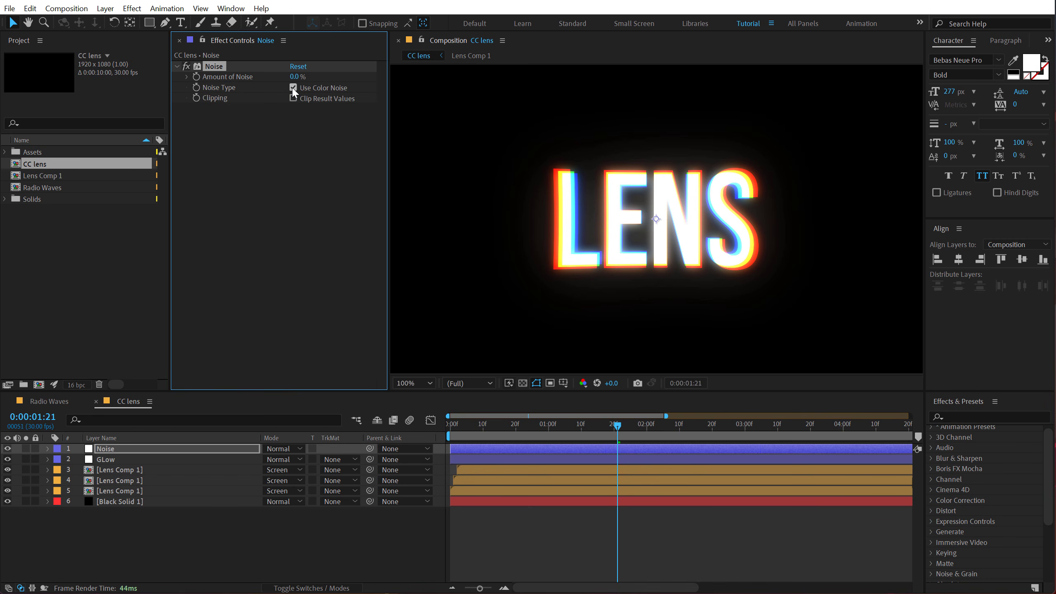
click(293, 87)
click(294, 76)
text(5)
key(Return)
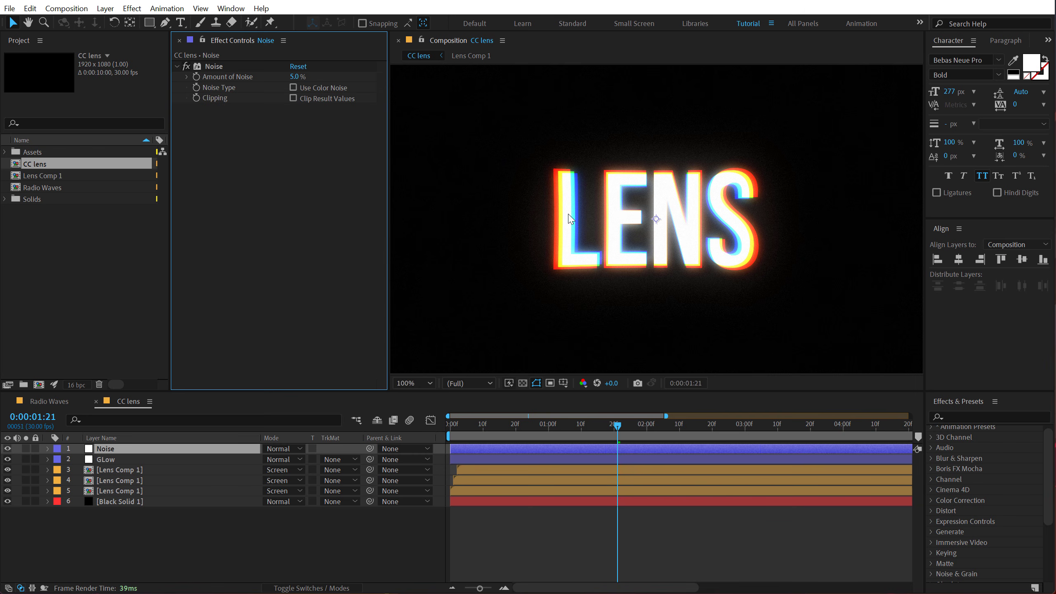
click(295, 76)
text(3)
key(Return)
- Examine the noise on the text up close and scrub the animation to 0:00:01:15
key(period)
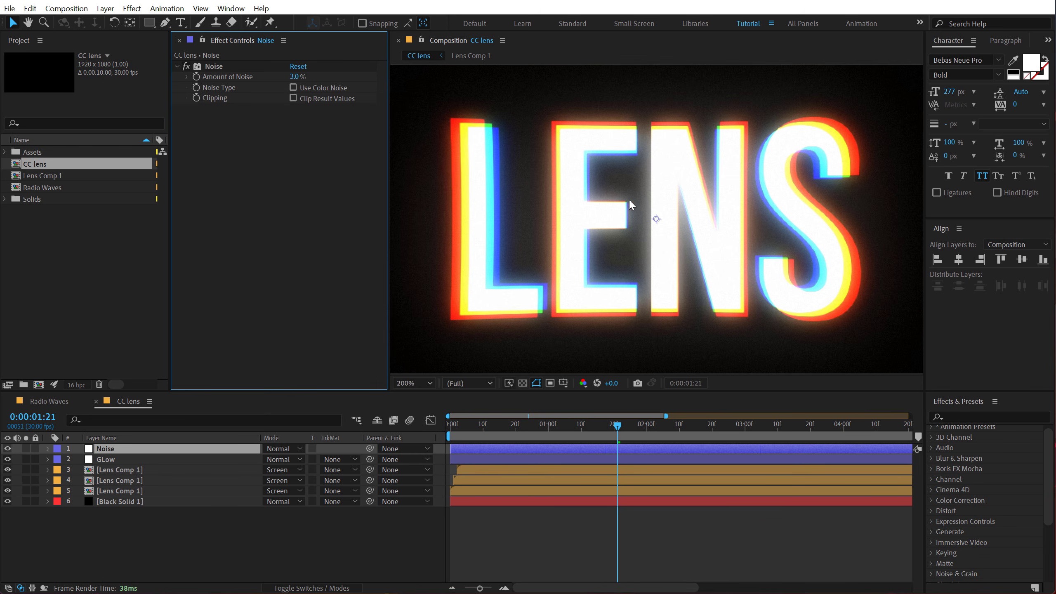
key(comma)
drag(459, 425, 598, 431)
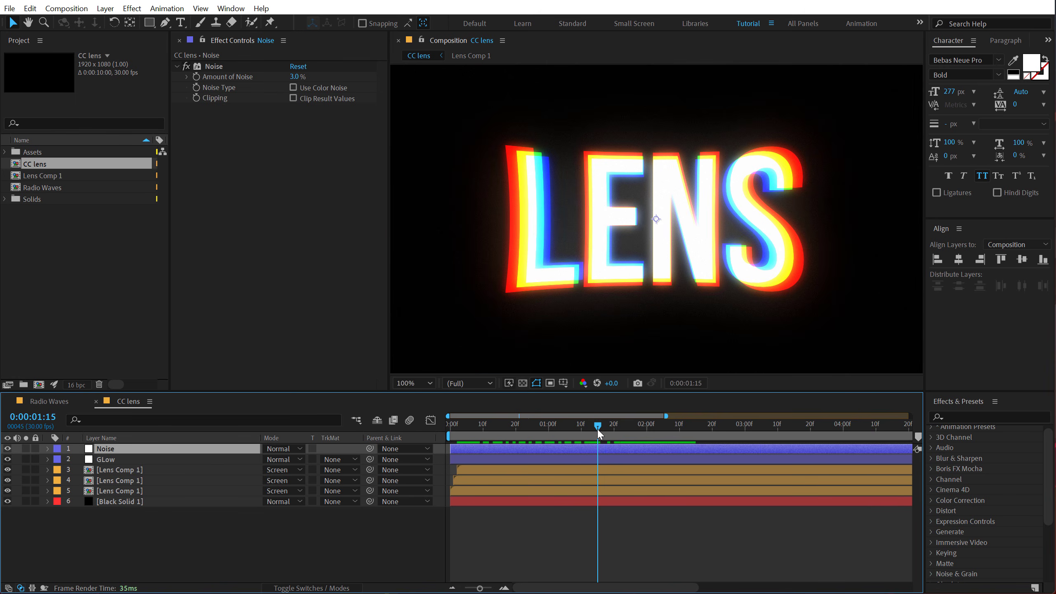
- Try a higher Amount of Noise, and return it to 3%
drag(295, 77, 302, 83)
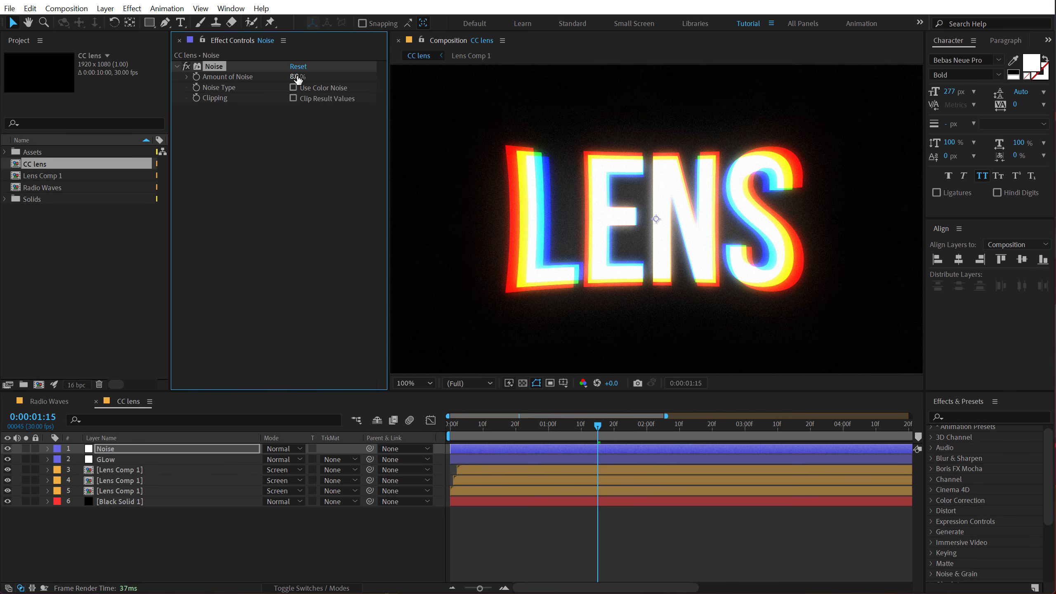
click(297, 77)
text(3)
key(Return)
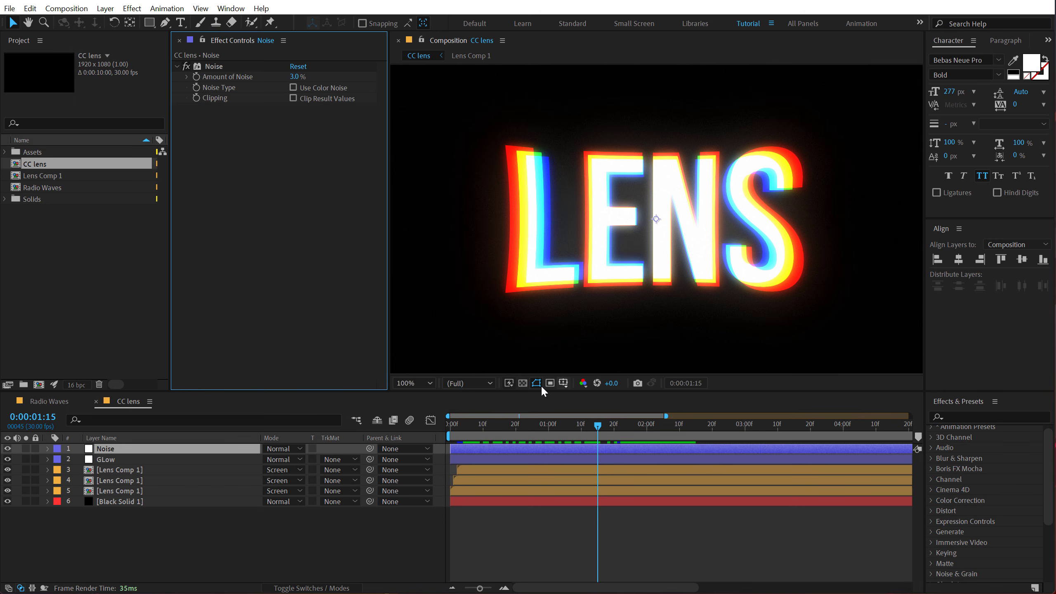
- Scrub the whole frame to 0:00:01:05 to review the finished lens animation
key(comma)
drag(473, 424, 566, 429)
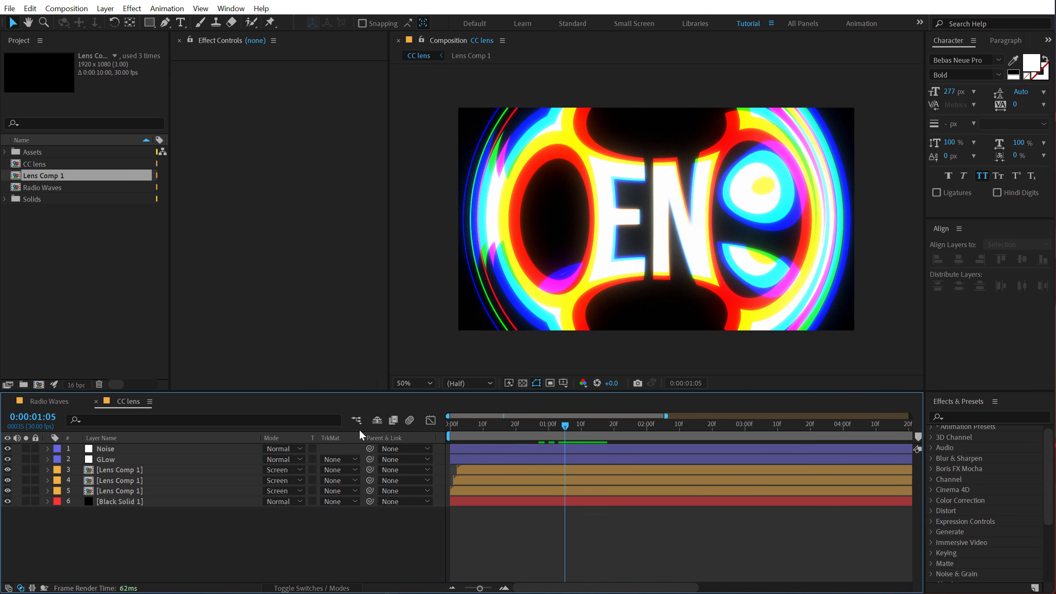
- Create a 1920 x 1080, 30 fps, 10-second composition named Bevel Alpha
click(99, 324)
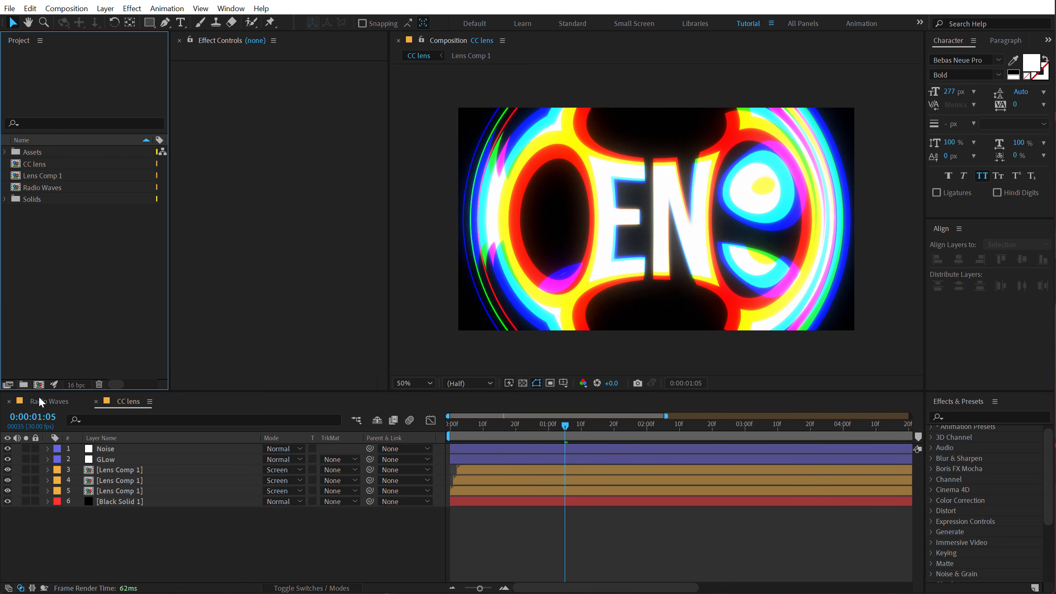
click(39, 385)
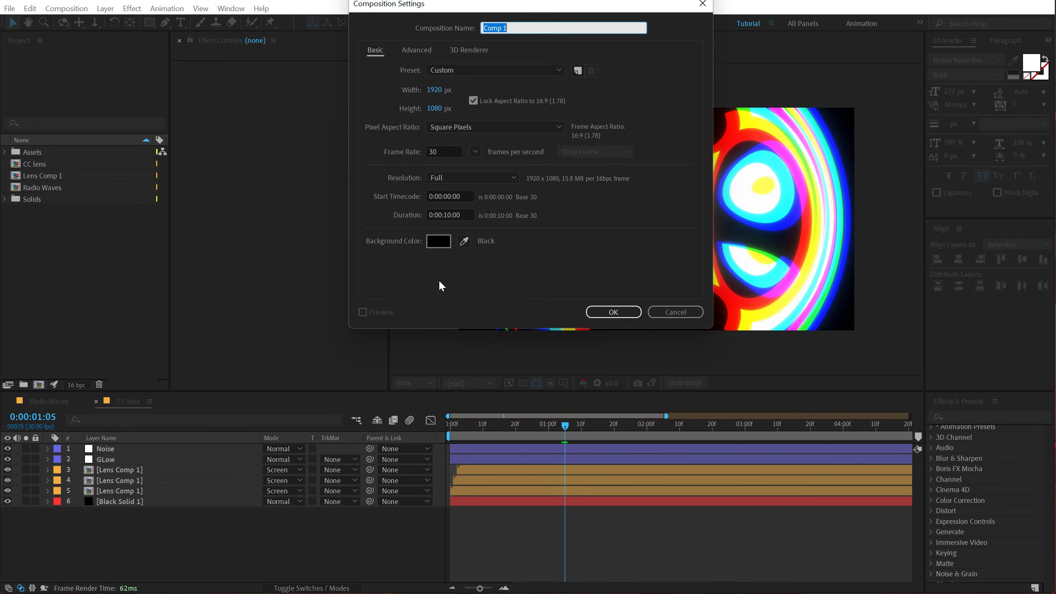
text(bevel Alpha)
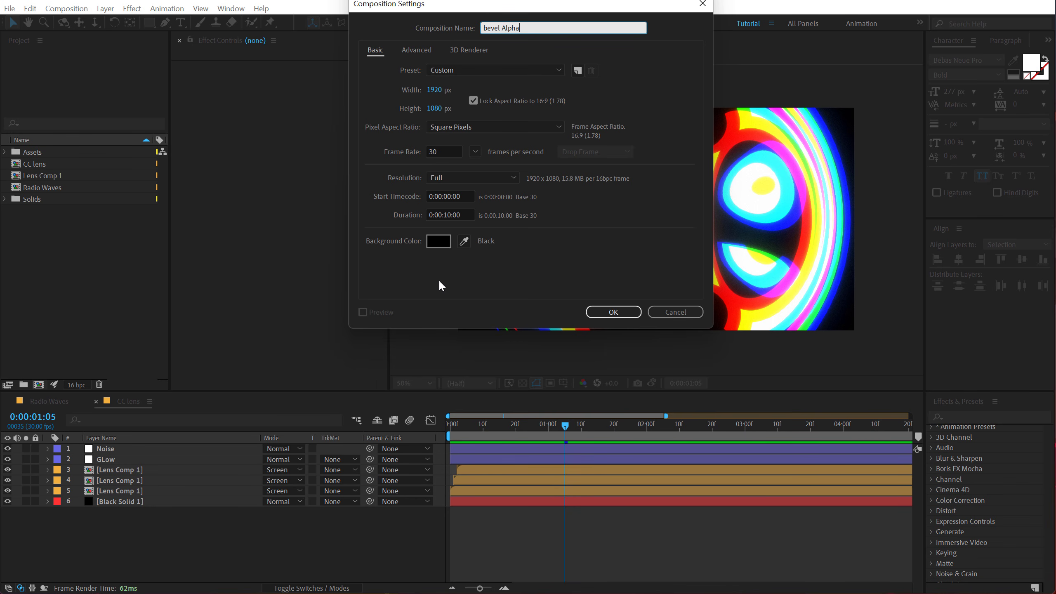
key(Return)
- Add the text "Bevel" without All Caps and centre it horizontally and vertically in the composition
key(ctrl+t)
click(599, 225)
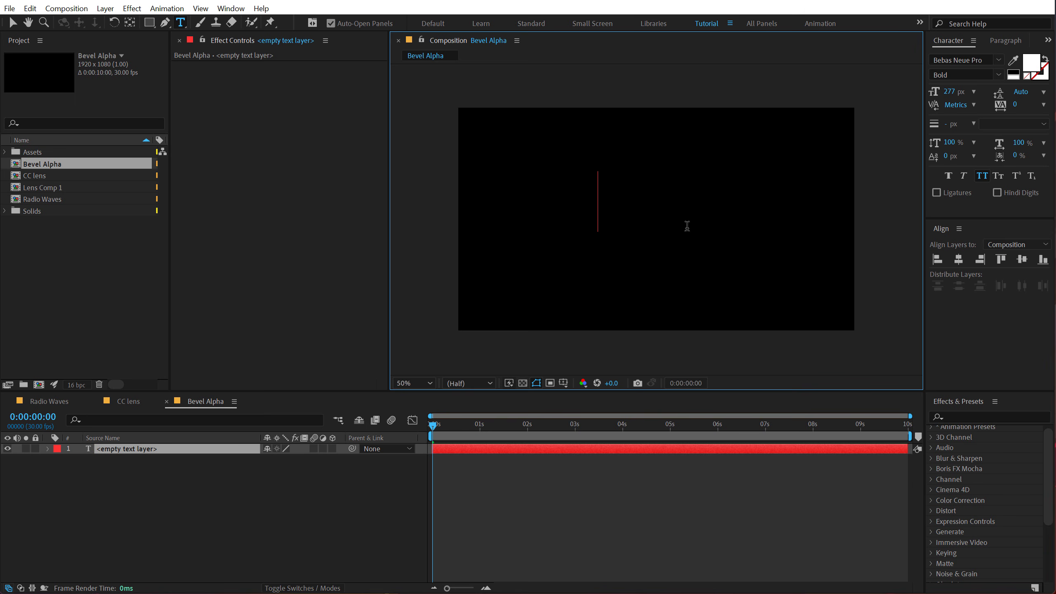
text(Bev)
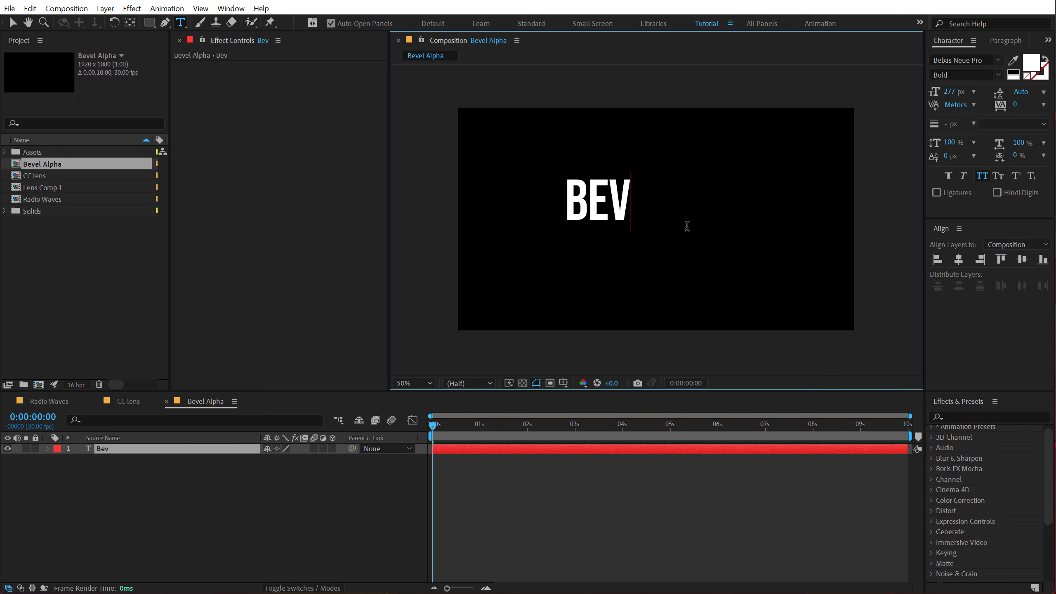
text(el)
click(962, 257)
click(1021, 259)
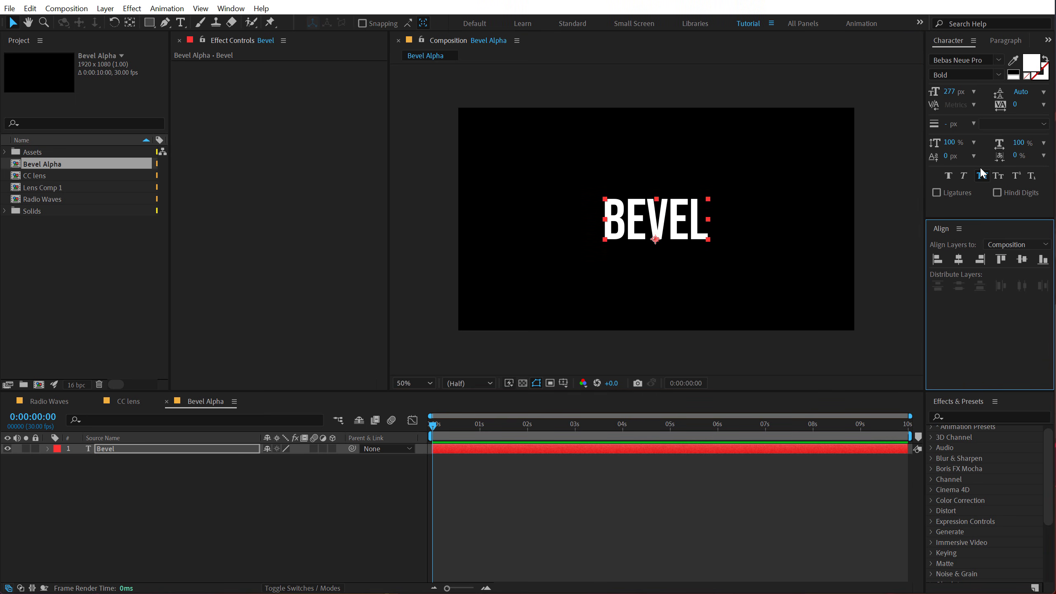
click(981, 176)
click(200, 450)
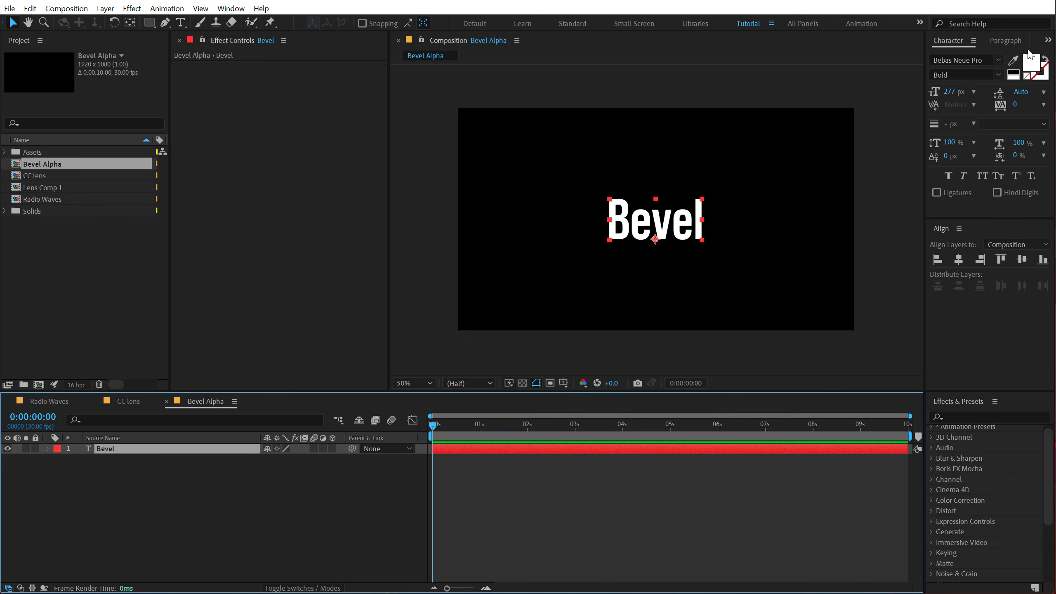
- Format the Bevel text in Billabong at 487 px with a black (000000) fill, centred in the composition
click(972, 56)
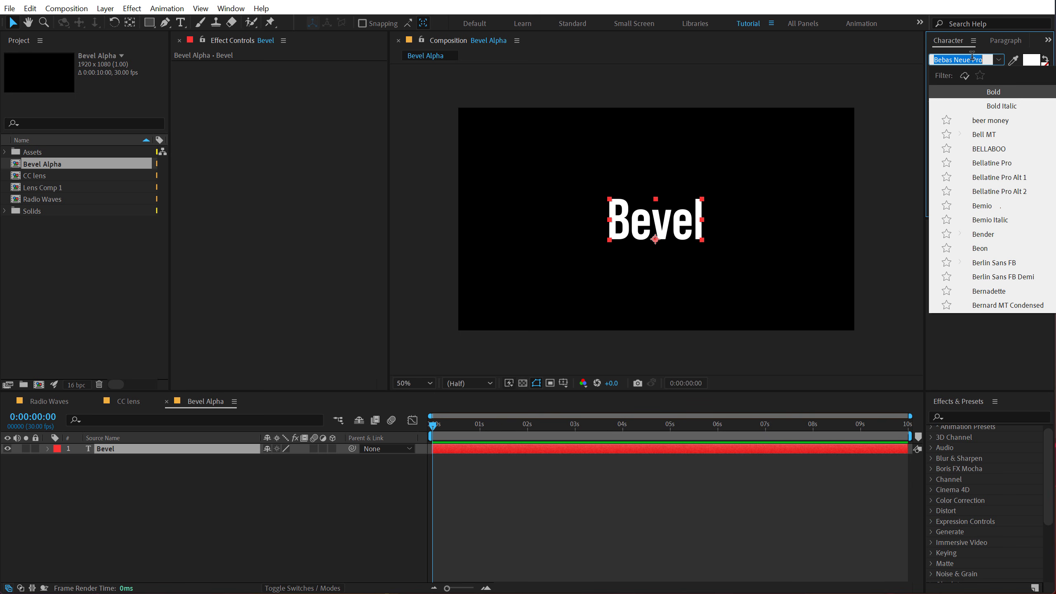
text(bill)
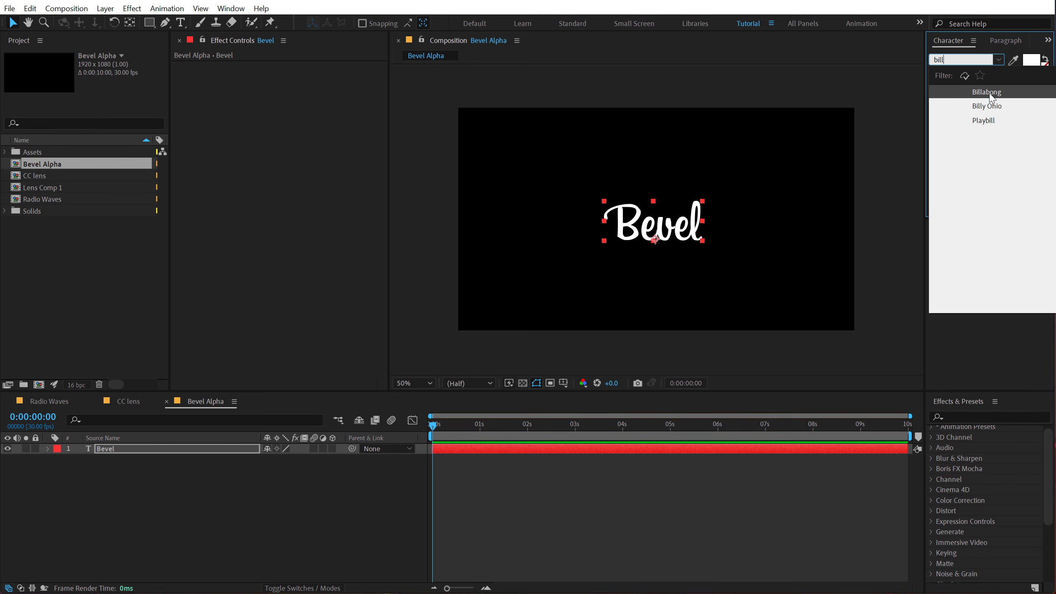
click(991, 93)
drag(949, 92, 1037, 92)
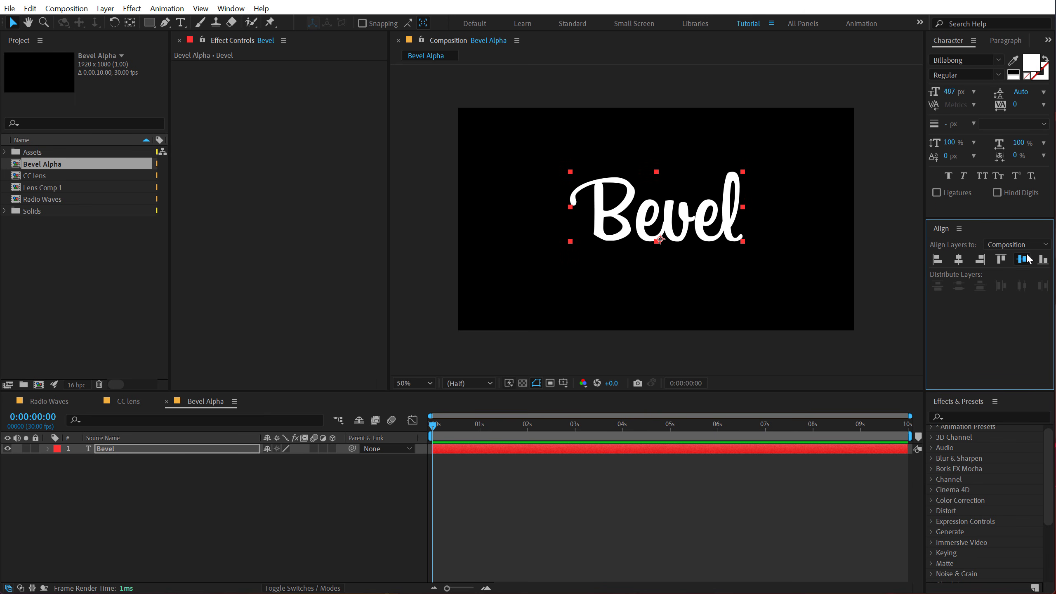
click(1032, 63)
text(000000)
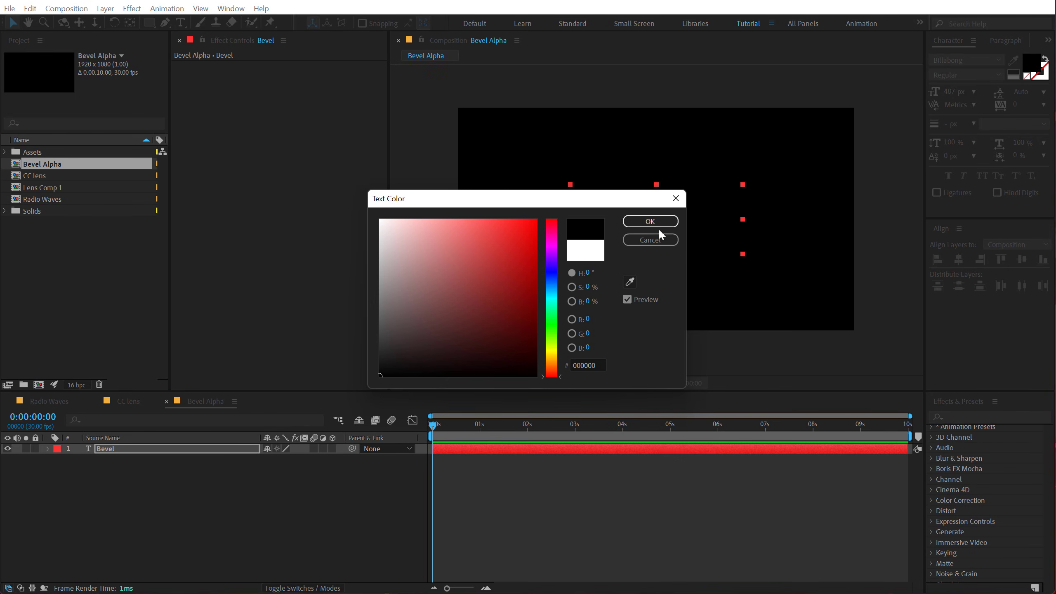
click(649, 224)
- Apply the Bevel Alpha effect to the Bevel text with Edge Thickness 5.30 and Light Angle 0x+327.0°
key(ctrl+space)
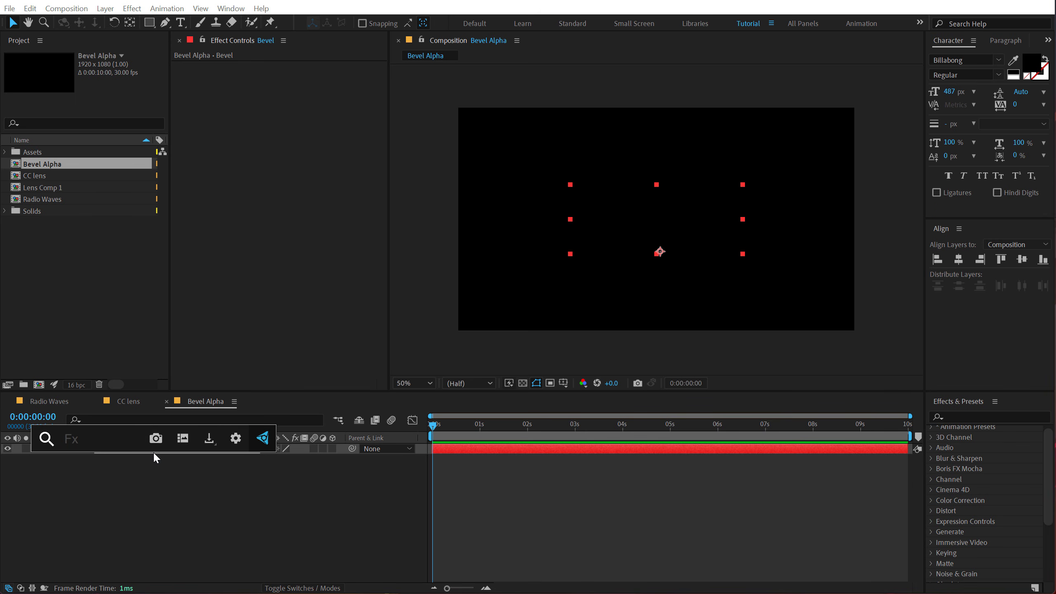
text(bev)
click(135, 473)
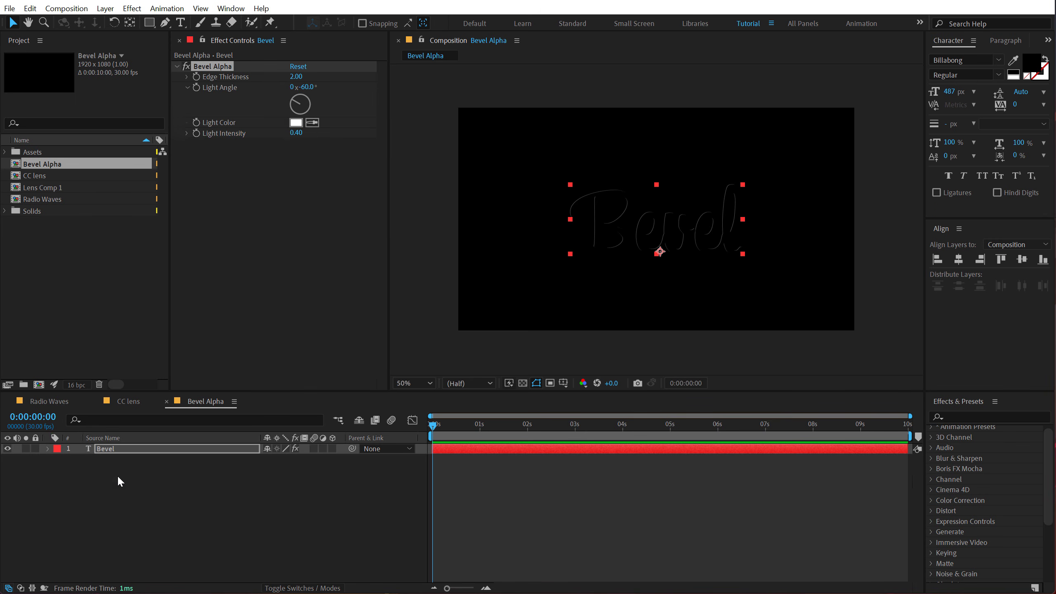
key(slash)
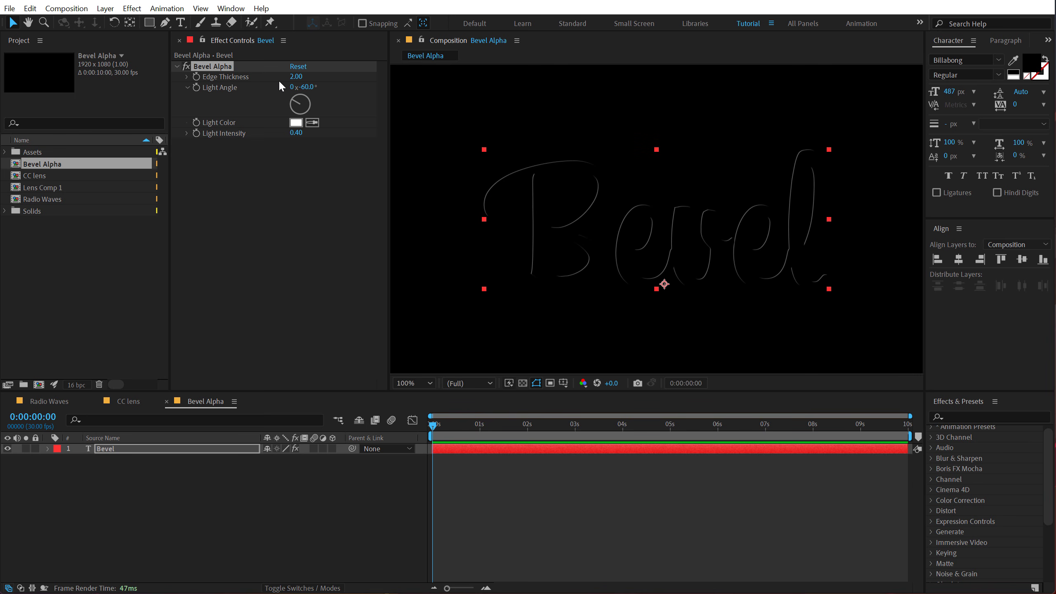
drag(298, 77, 572, 109)
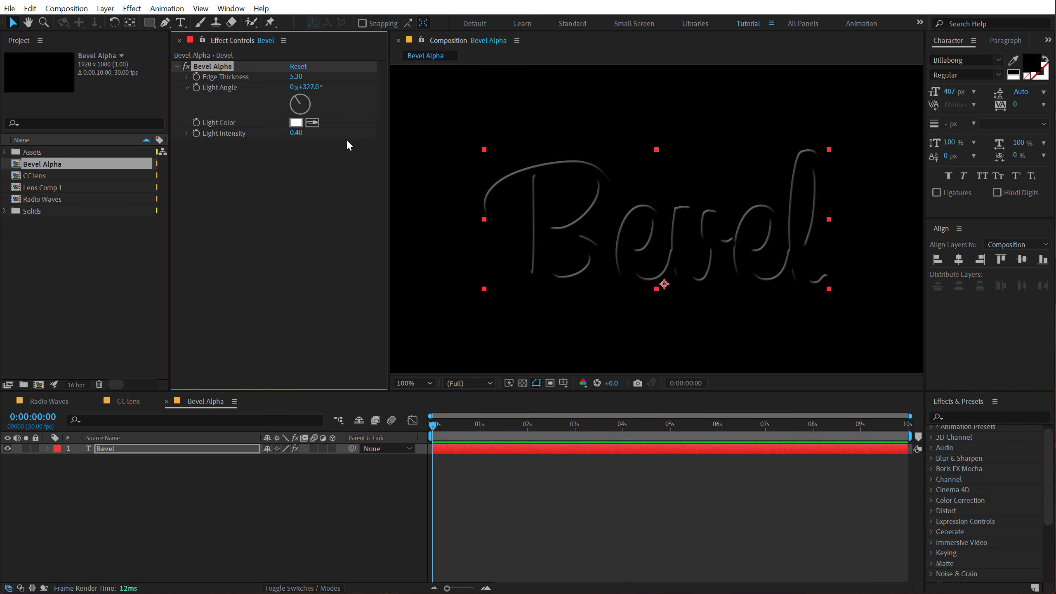
- Set the Bevel Alpha Light Color to a pale orange and the Light Intensity to 0.74
click(297, 122)
drag(552, 353, 560, 362)
mouse_move(407, 222)
mouse_down()
mouse_move(405, 198)
mouse_move(417, 200)
mouse_up()
click(650, 221)
drag(296, 135, 416, 149)
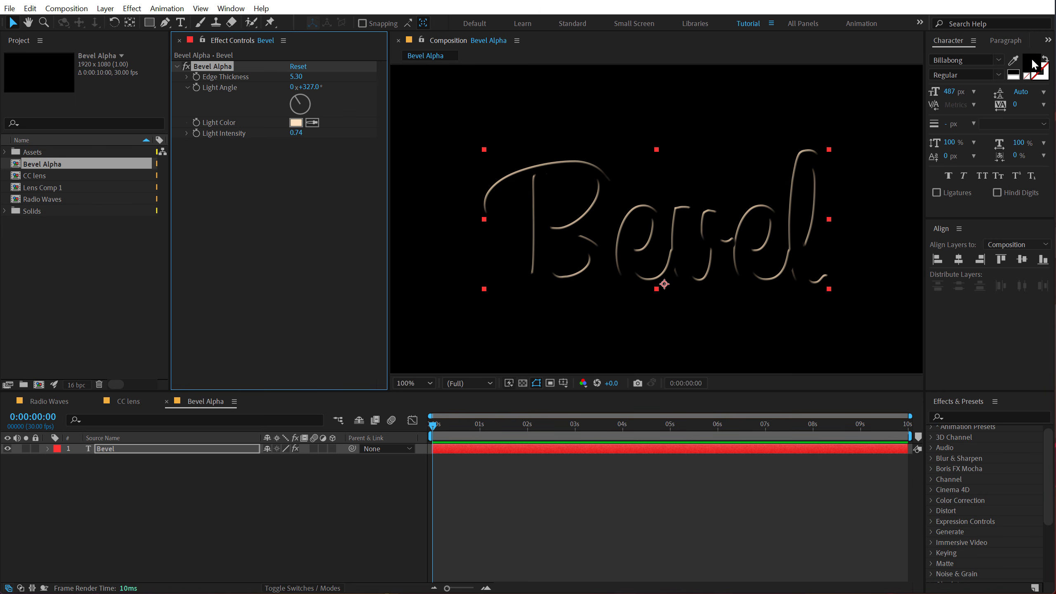
- Change the Bevel text's fill colour to light grey D0D0D0
click(164, 451)
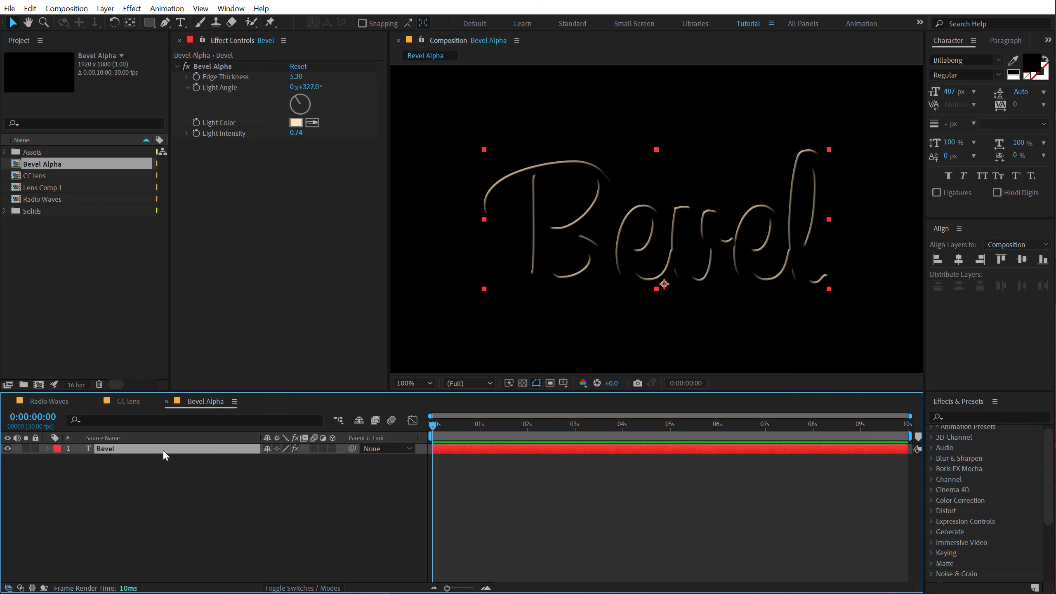
click(1033, 69)
drag(470, 202, 218, 267)
mouse_move(172, 359)
mouse_down()
mouse_move(103, 338)
mouse_move(95, 311)
mouse_up()
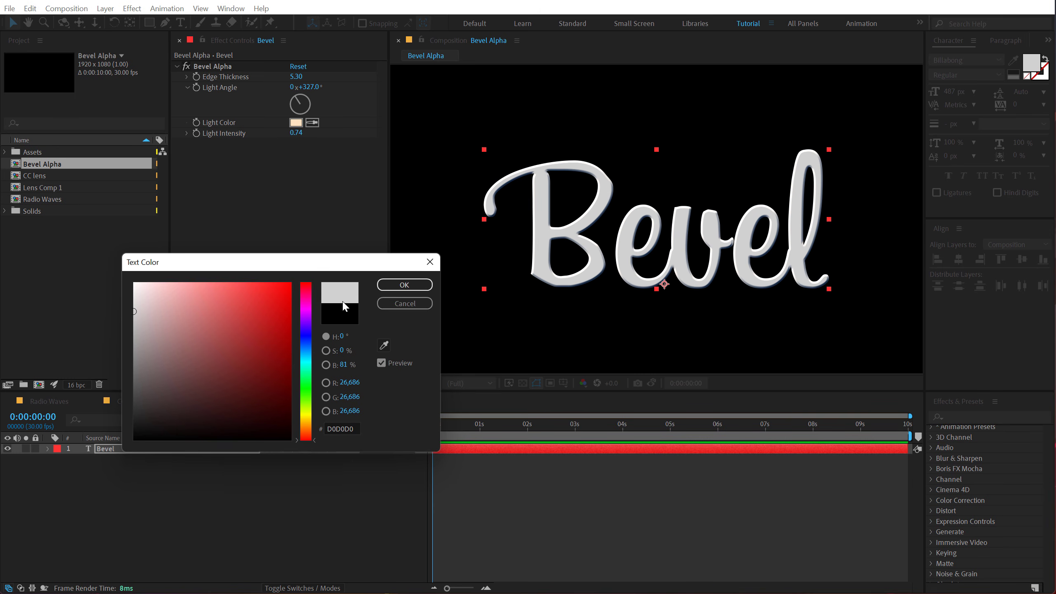
click(404, 285)
- Inspect the bevelled letters up close and adjust the Bevel Alpha Edge Thickness
key(period)
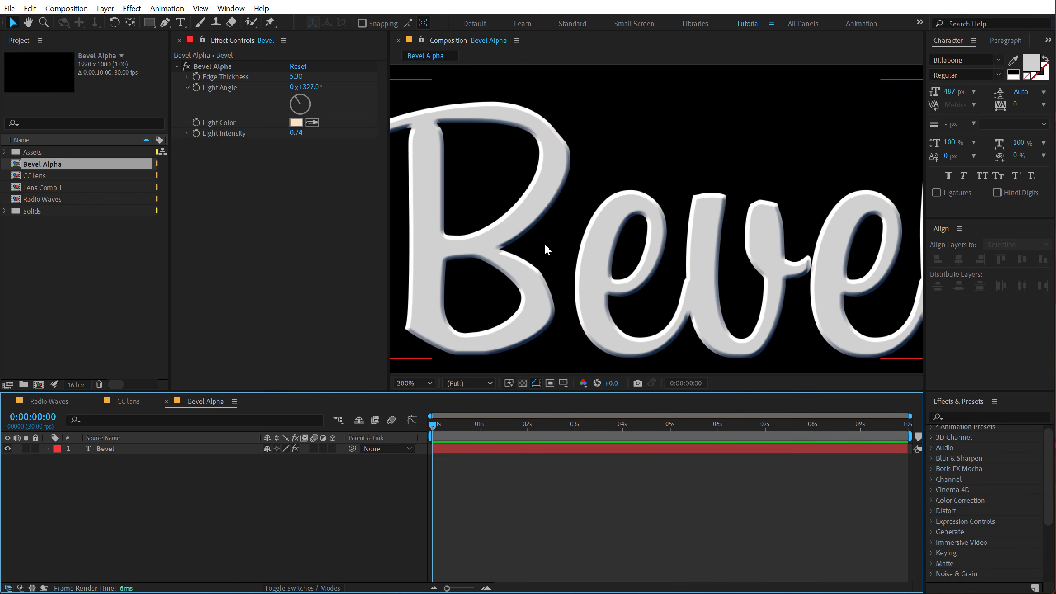
key(comma)
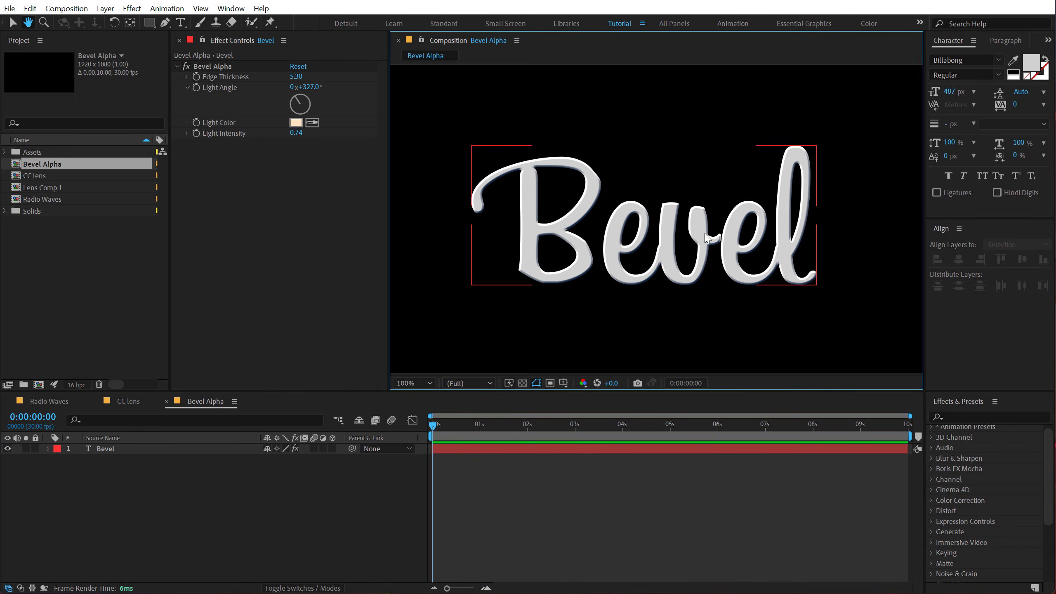
click(562, 300)
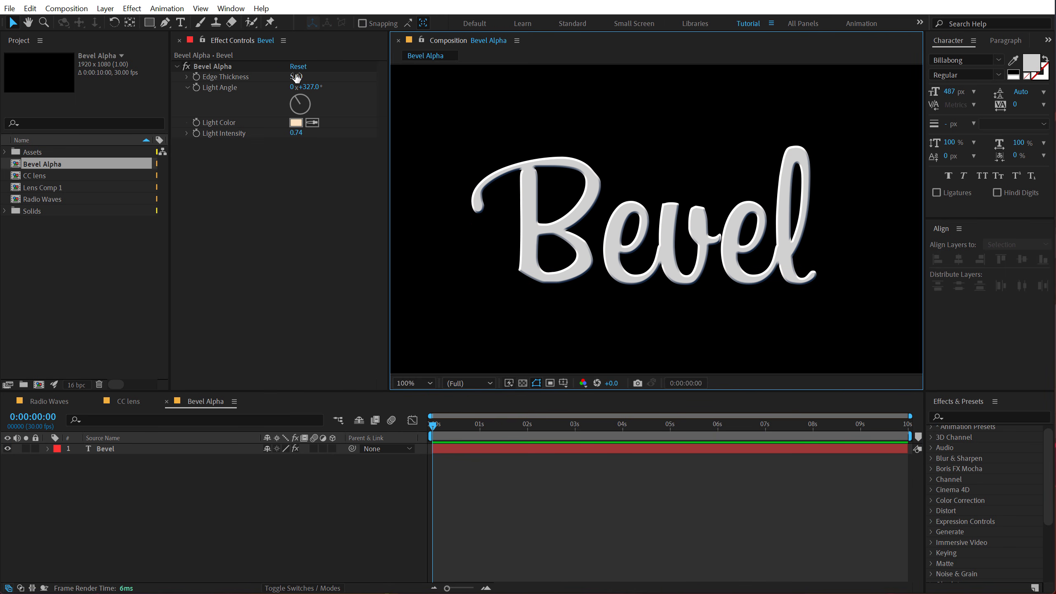
mouse_move(297, 77)
mouse_down()
mouse_move(323, 87)
mouse_move(309, 91)
mouse_up()
click(231, 443)
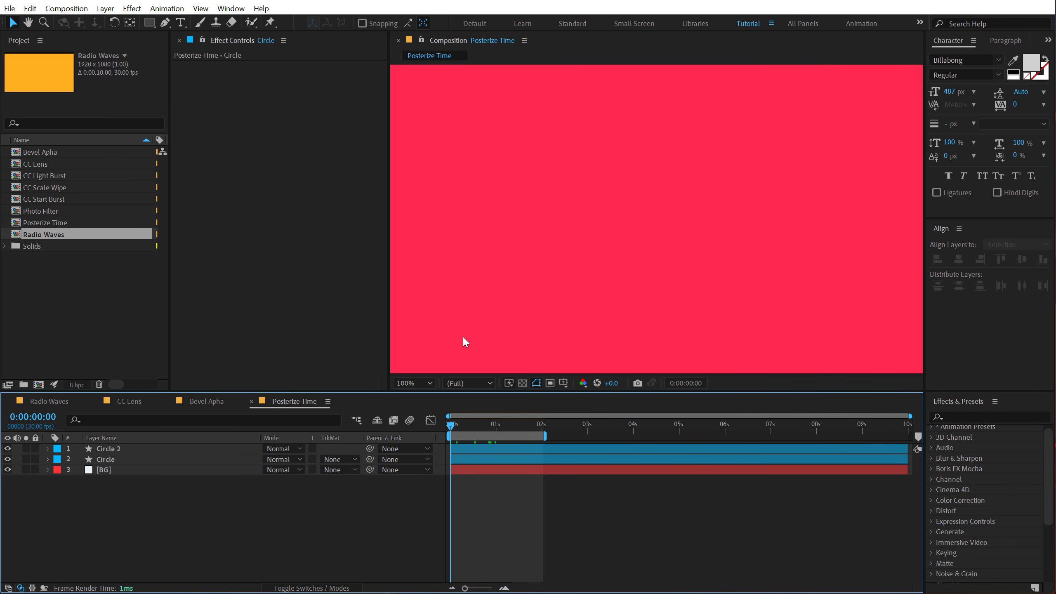
- Preview the two circle animations in the Posterize Time composition from the start and stop at 0:00:00:25
key(space)
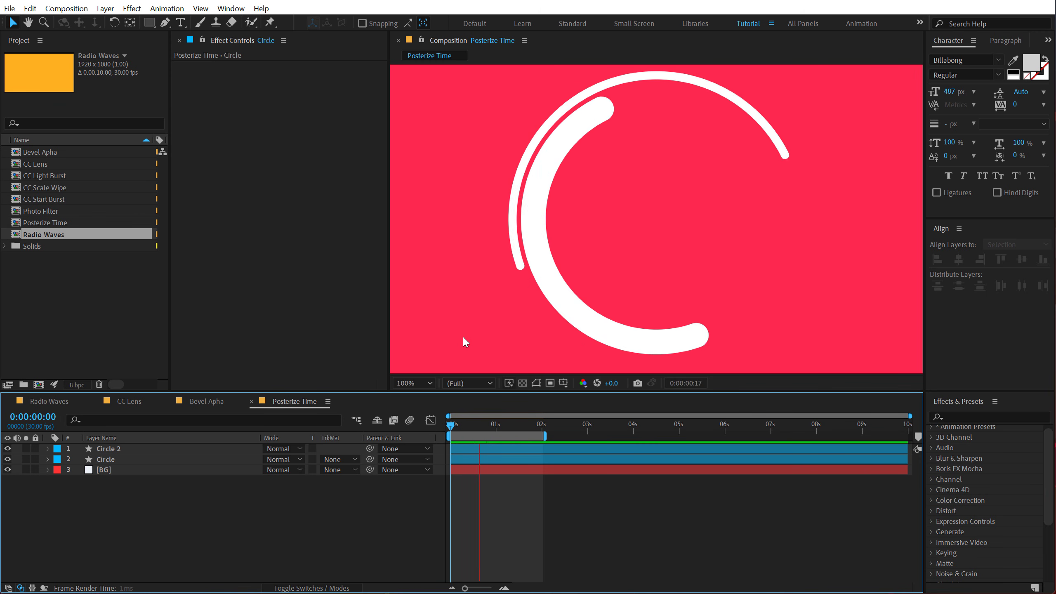
drag(460, 425, 437, 423)
key(space)
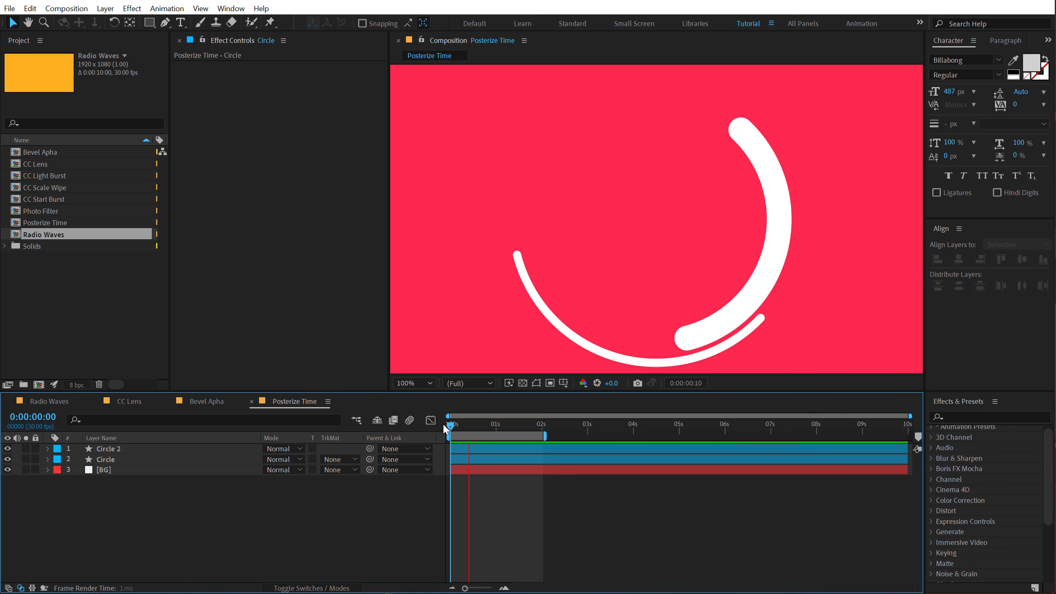
drag(502, 427, 488, 433)
- Hide the Circle 2 layer and apply Posterize Time to the Circle layer with a Frame Rate of 10
click(7, 448)
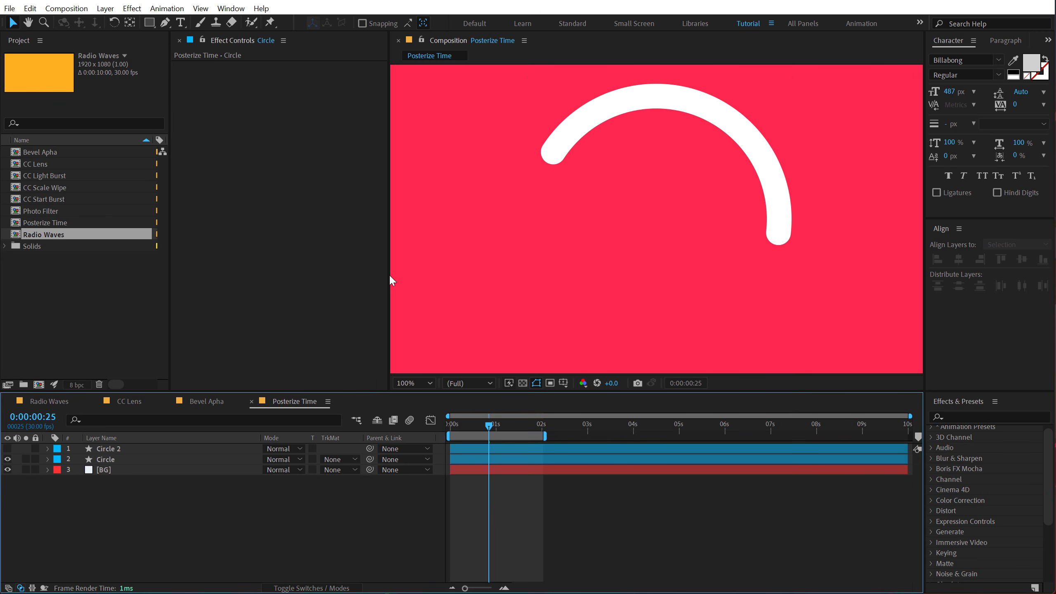
click(736, 153)
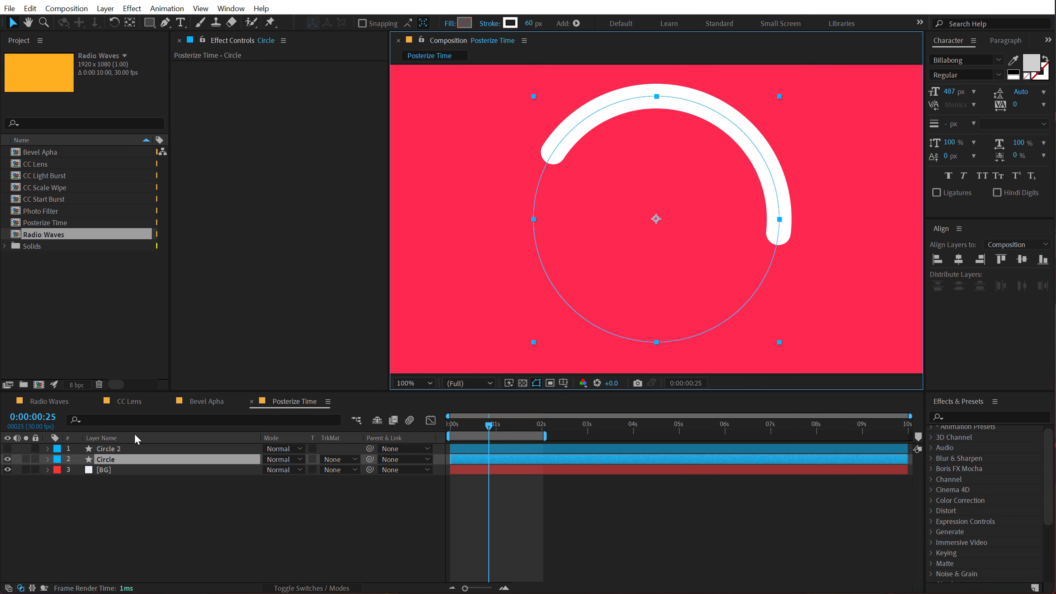
key(ctrl+space)
text(post)
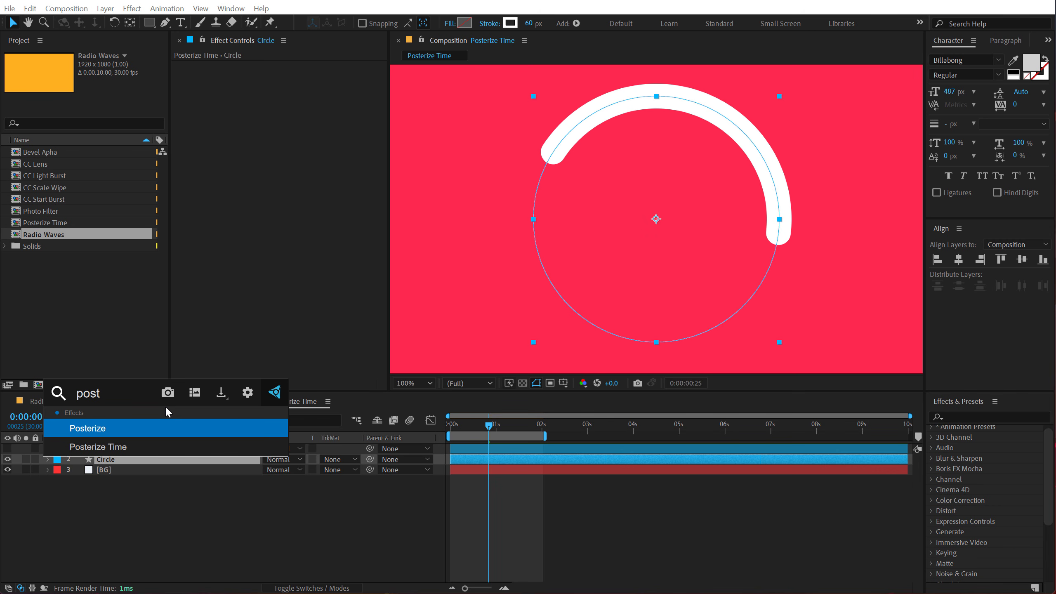
click(134, 445)
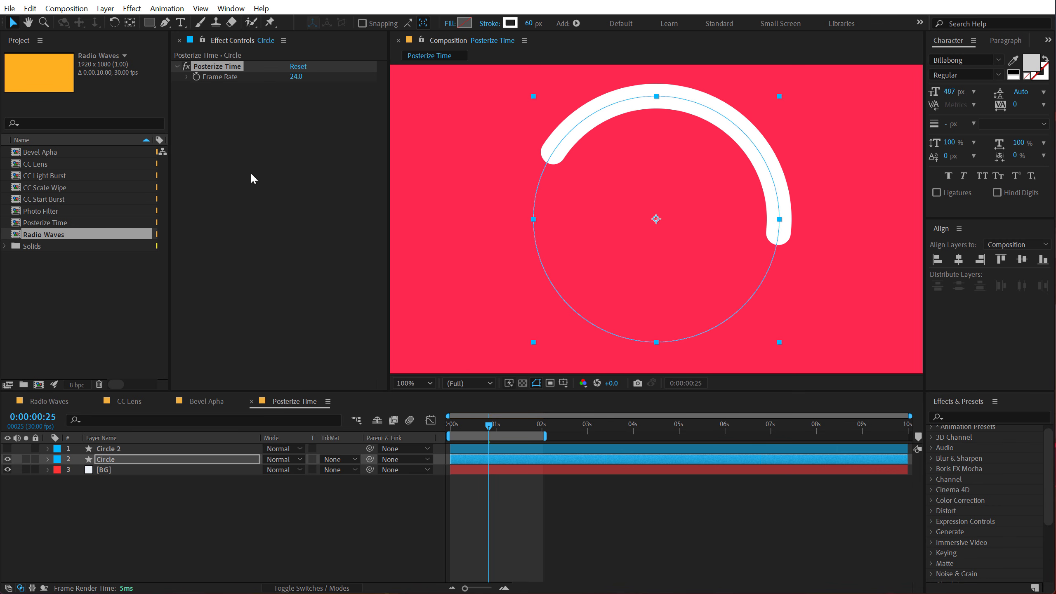
click(296, 77)
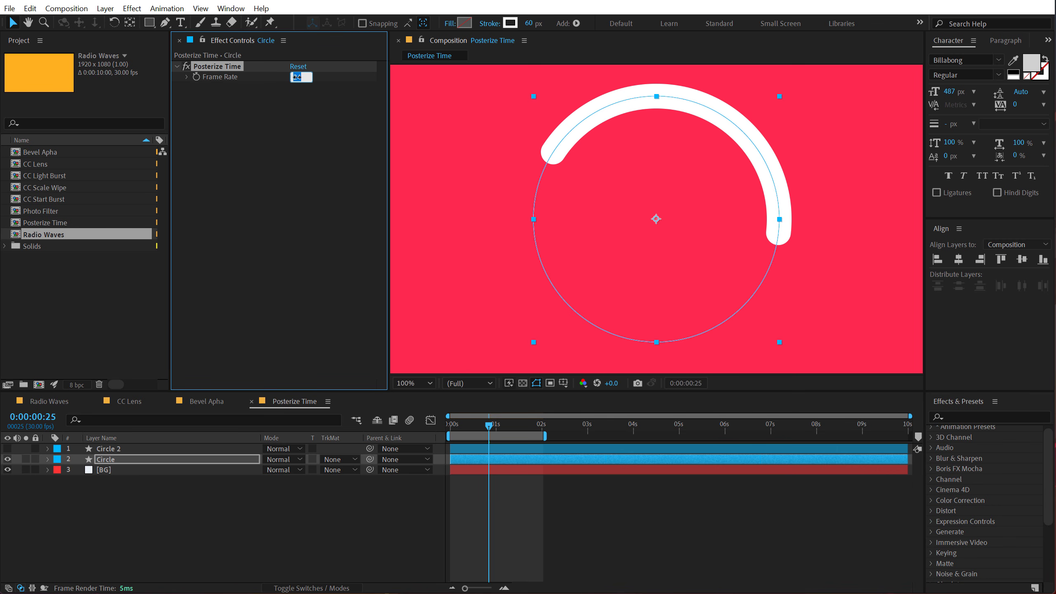
text(10)
key(Return)
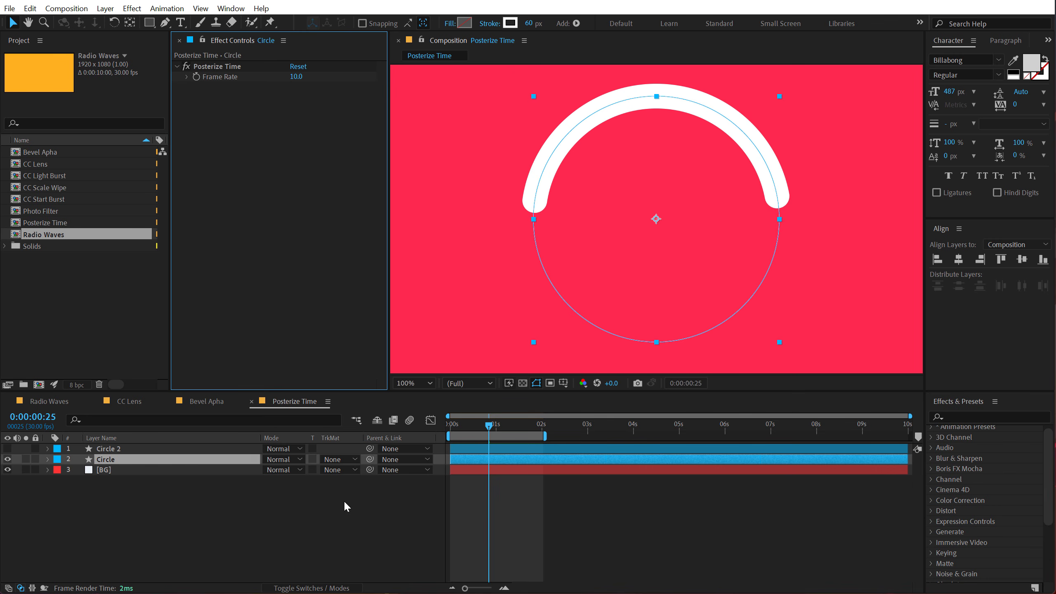
- Play the posterized Circle animation from the first frame to check its stepped motion
click(450, 429)
key(space)
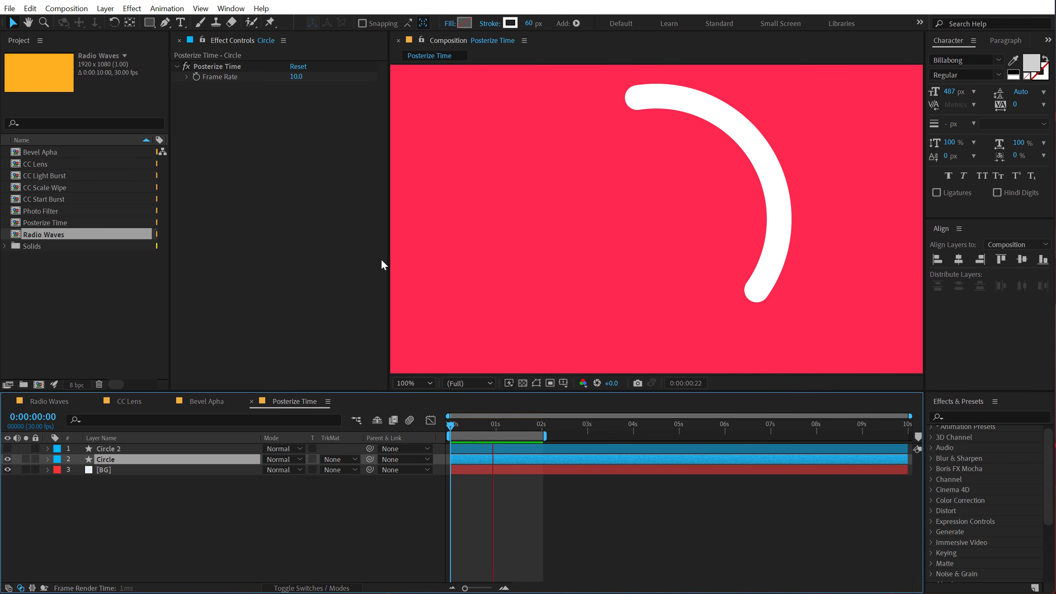
key(space)
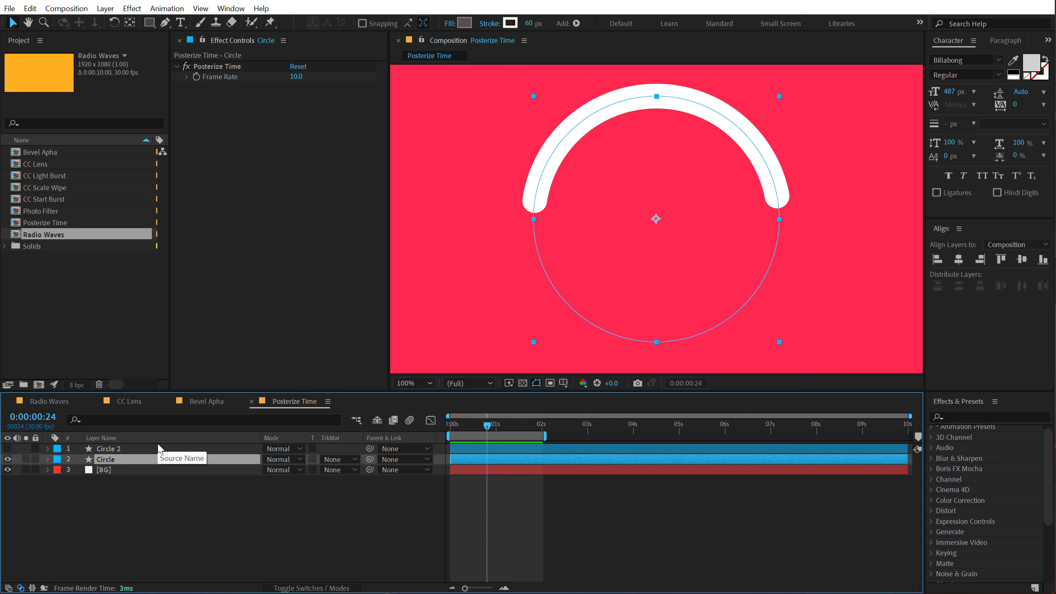
- Add the Turbulent Displace effect to the Circle layer and check the distortion on nearby frames
key(ctrl+space)
text(tur)
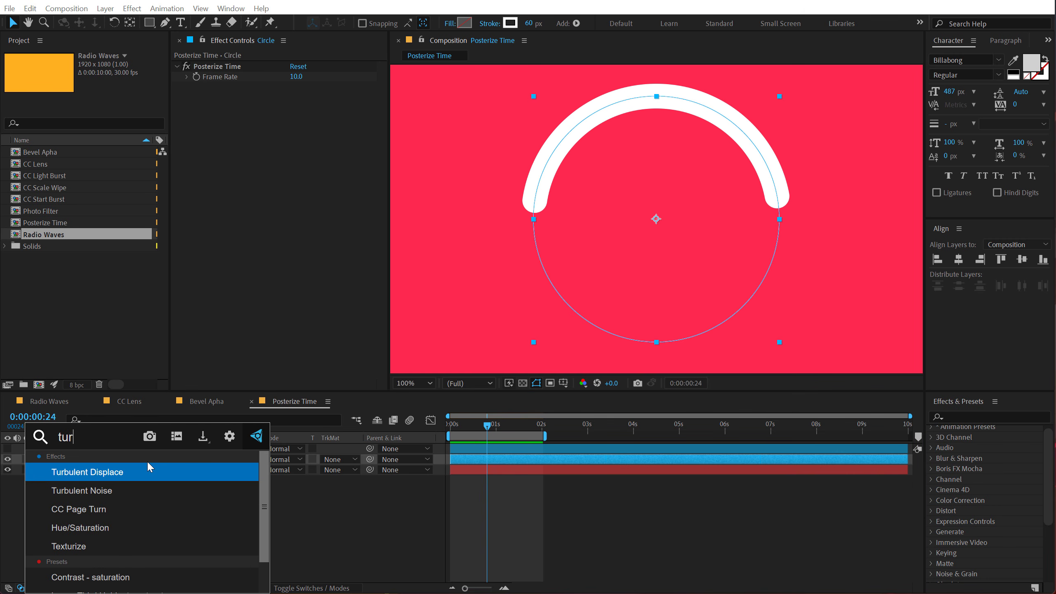
click(94, 475)
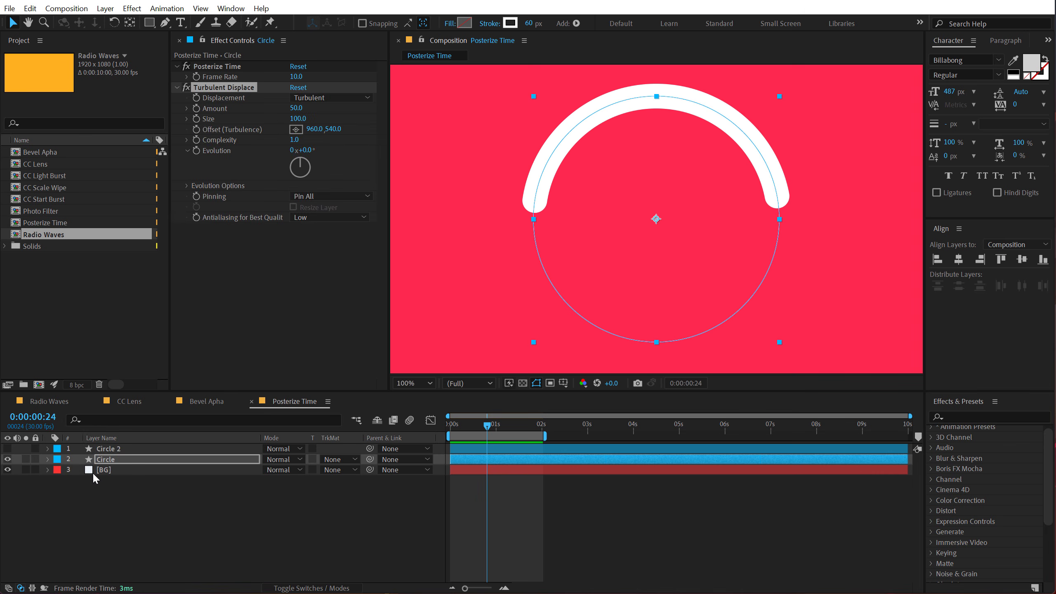
key(space)
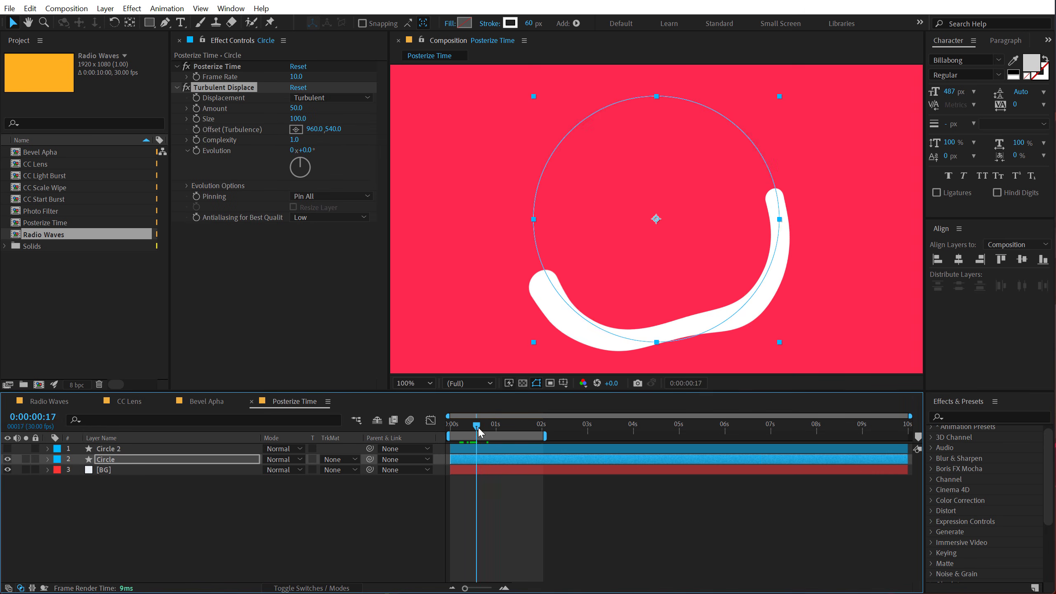
- Set the Turbulent Displace Amount to 70 and the Size to 2
click(298, 108)
text(7)
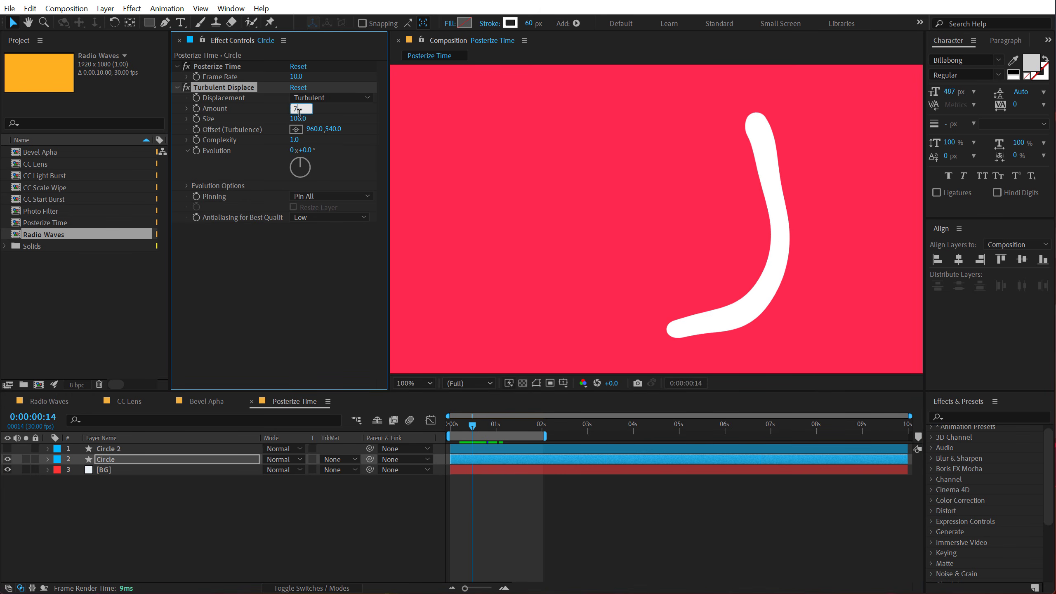
text(0)
key(Return)
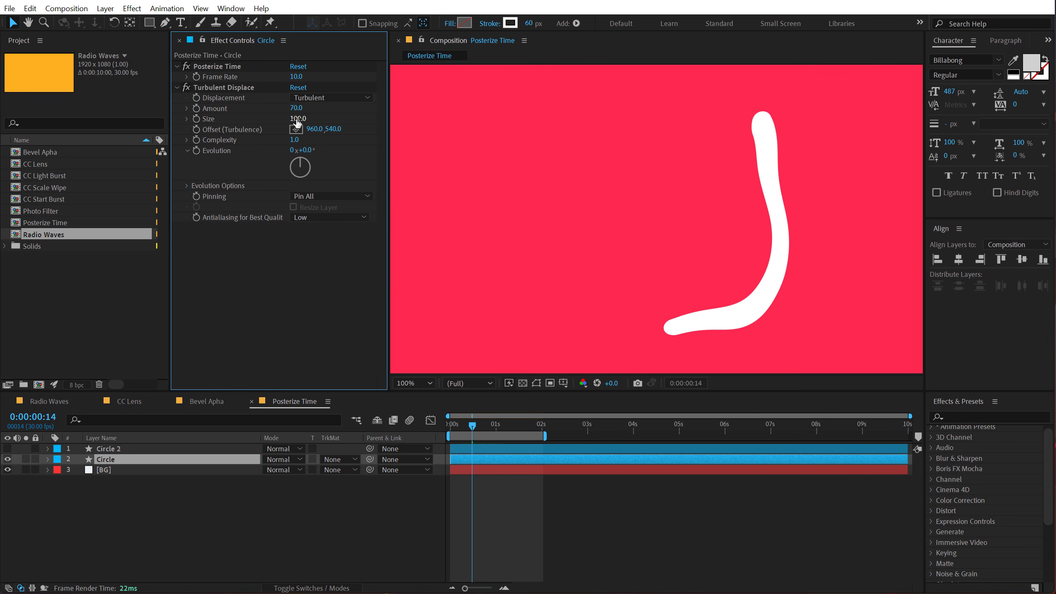
click(298, 119)
text(2)
key(Return)
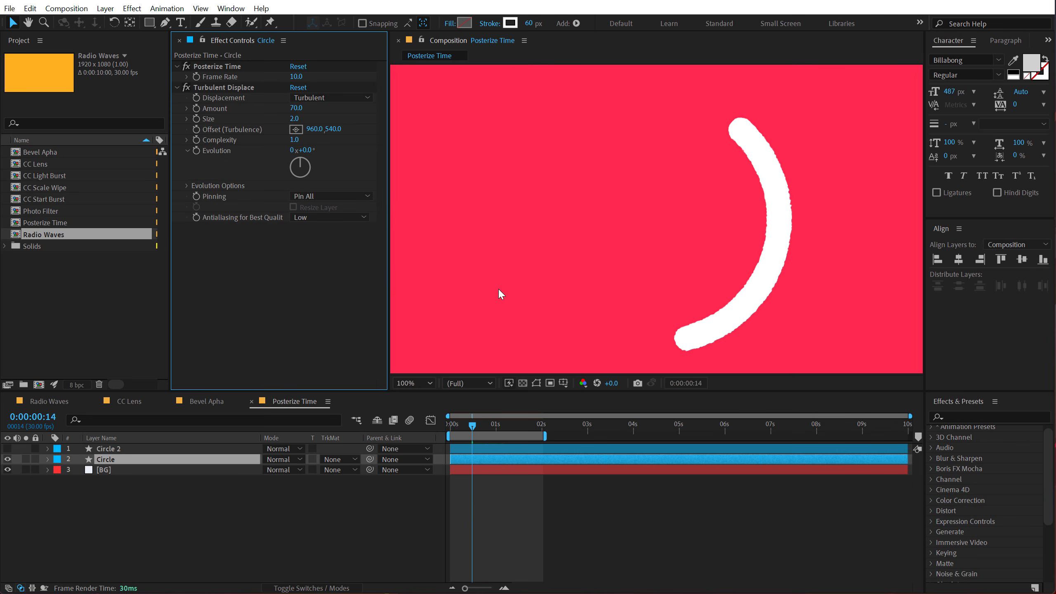
- Preview the rough-edged Circle animation from the start and stop at 0:00:00:24
mouse_move(463, 431)
mouse_down()
mouse_move(490, 428)
mouse_move(437, 424)
mouse_up()
key(space)
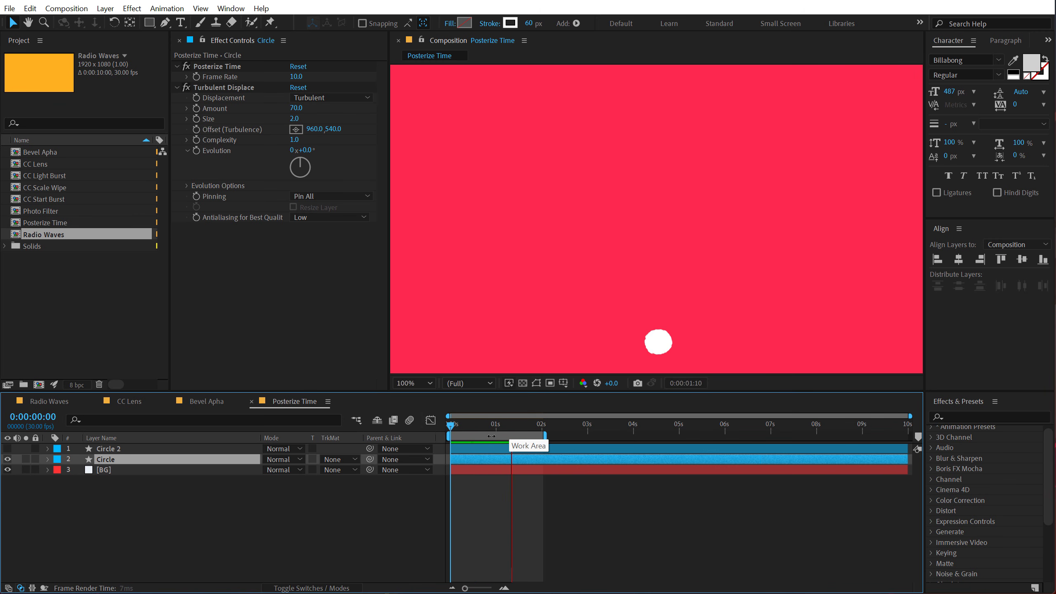
mouse_move(471, 424)
mouse_down()
mouse_move(499, 425)
mouse_move(487, 425)
mouse_up()
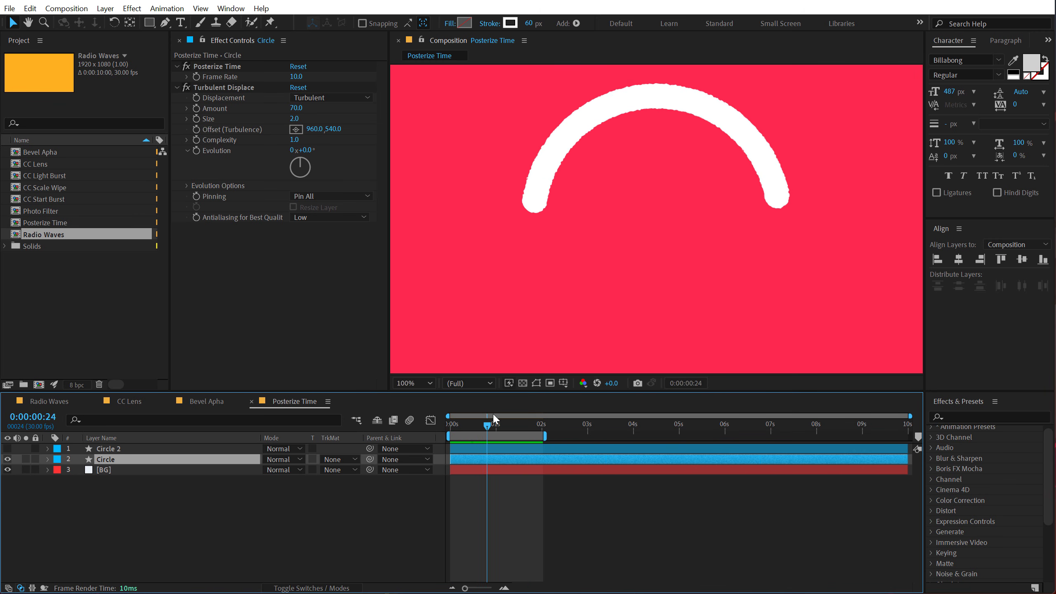
- Show the Circle 2 layer, copy Circle's Posterize Time and Turbulent Displace effects onto it, and preview both circles
click(221, 87)
shift+click(212, 68)
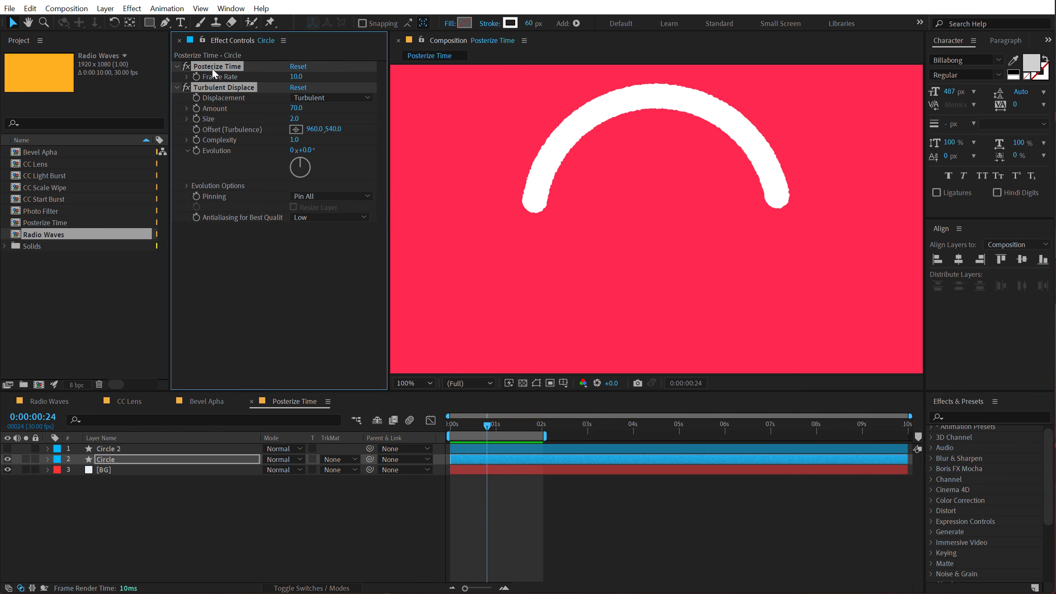
click(3, 450)
click(7, 449)
click(116, 451)
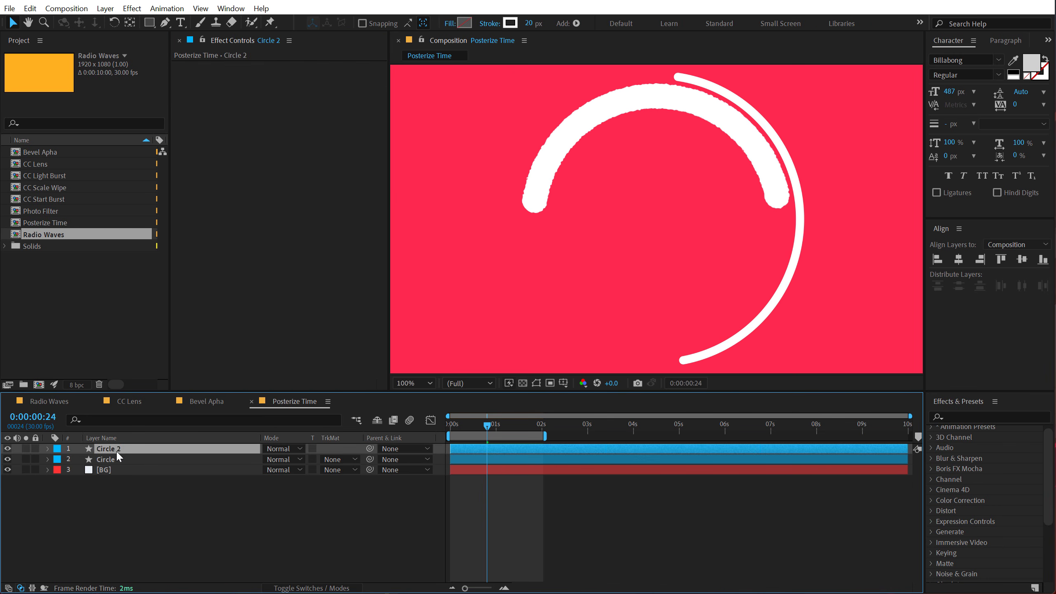
click(143, 519)
key(space)
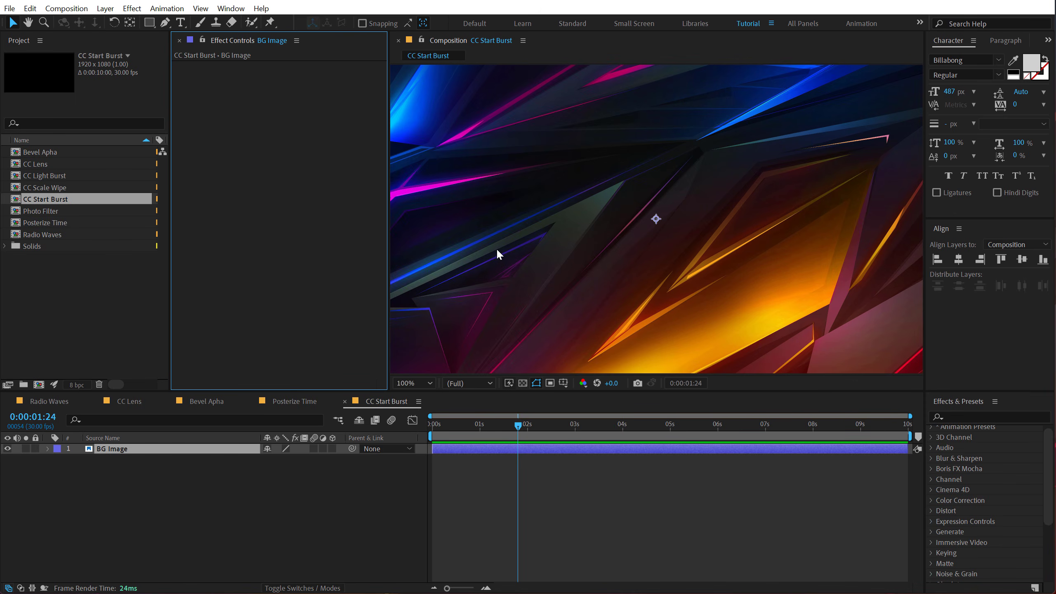
- Apply the CC Star Burst effect to the BG Image layer in the CC Start Burst composition
key(comma)
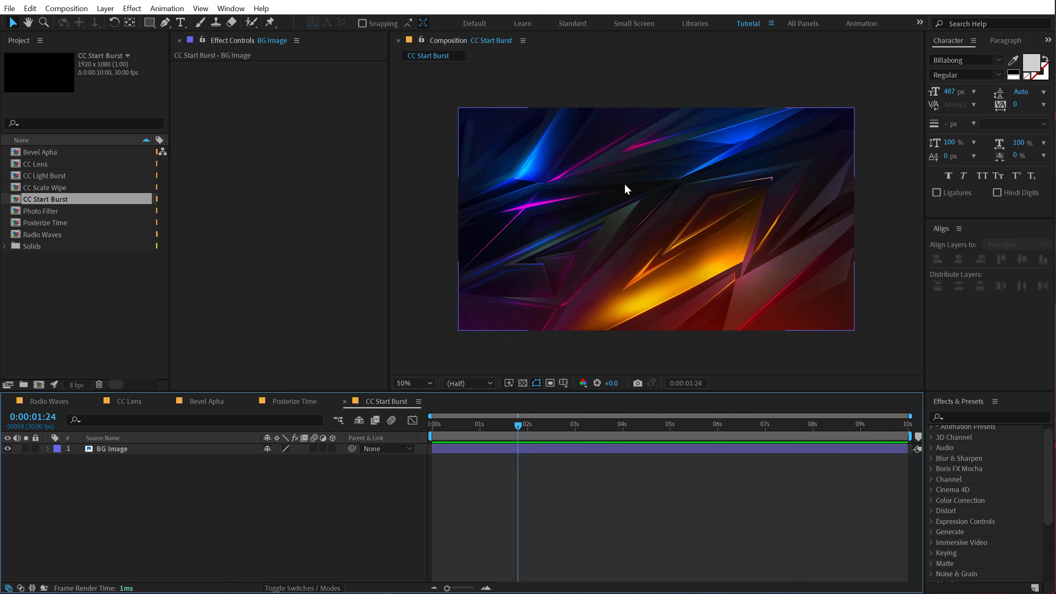
click(607, 222)
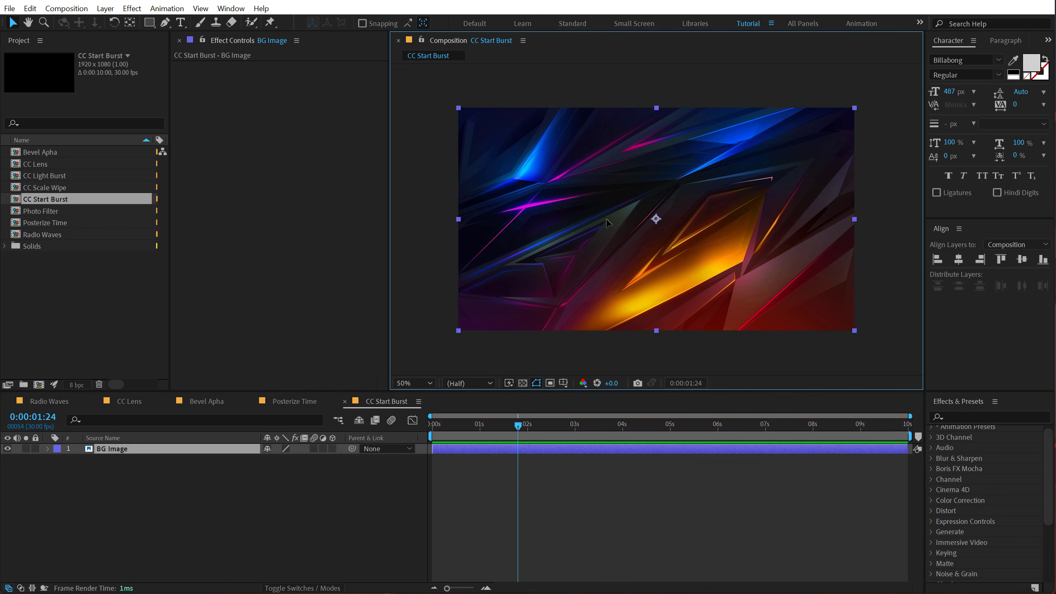
key(ctrl+space)
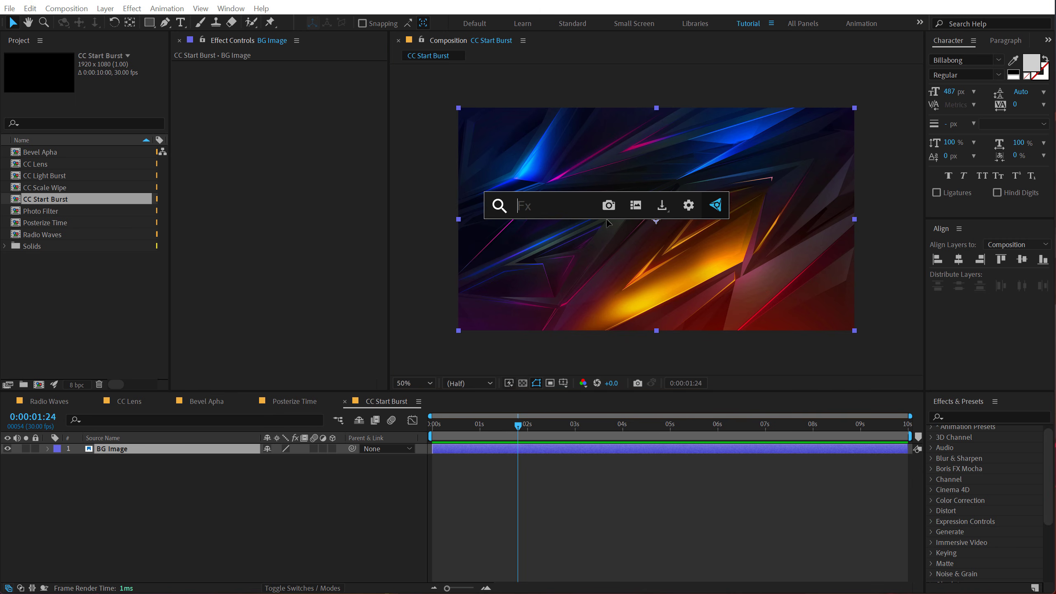
text(cc s)
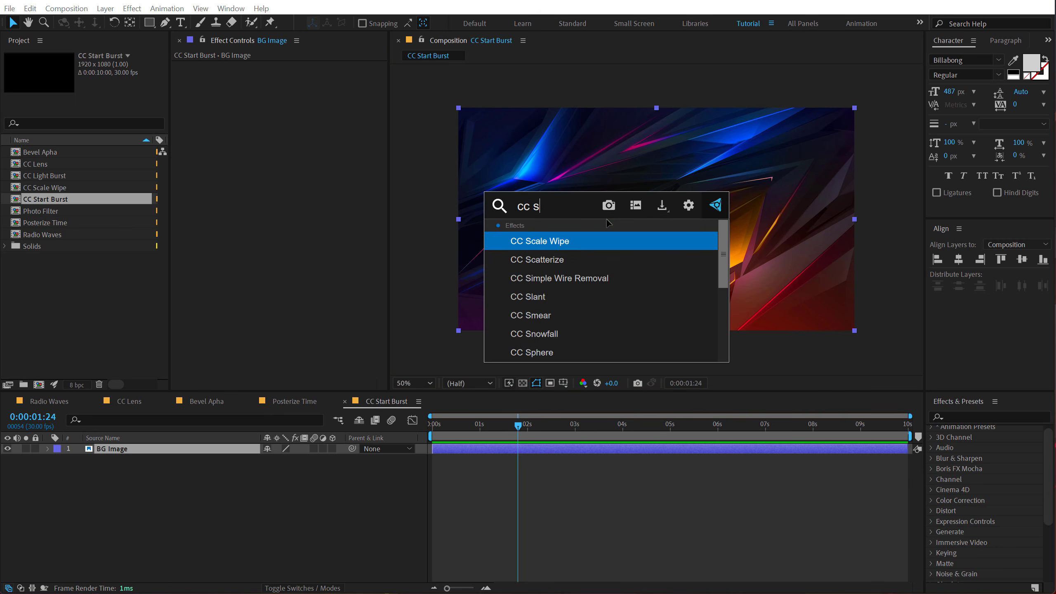
text(t)
click(549, 241)
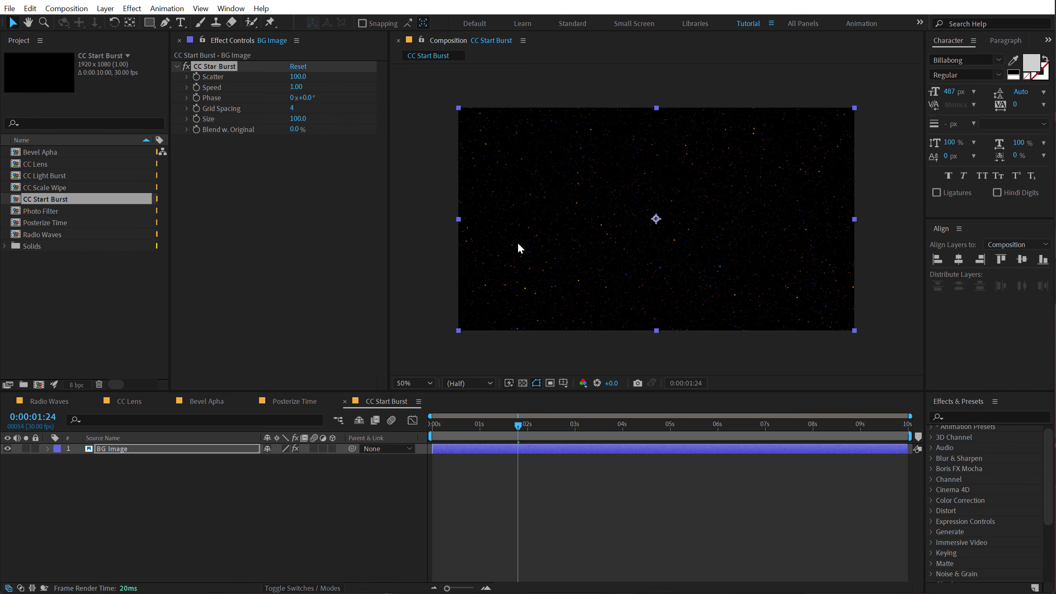
- Preview the star burst from the first frame, then inspect the particles at 0:00:01:06 at full resolution
click(430, 425)
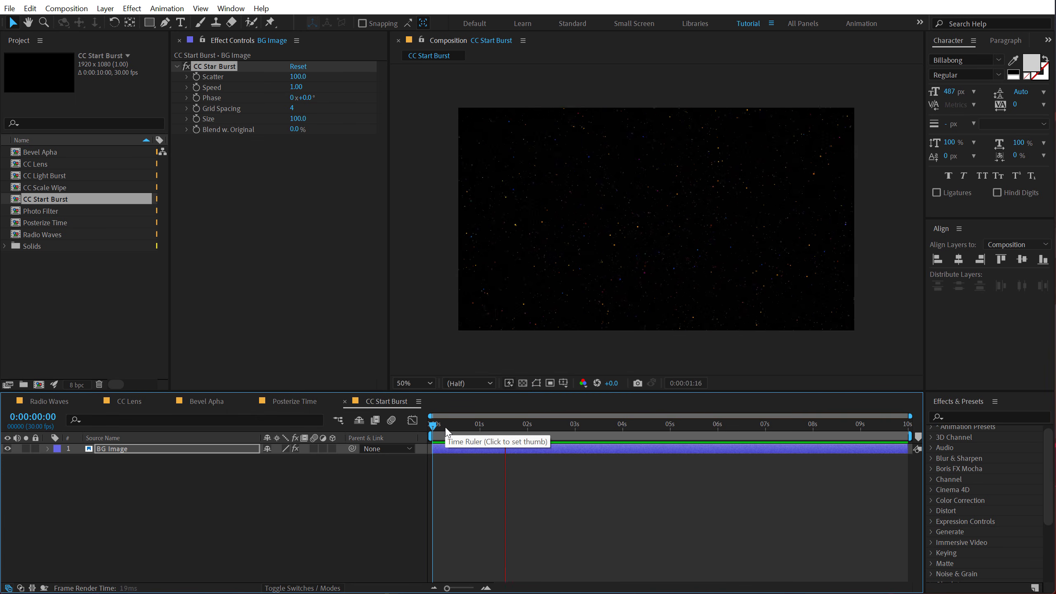
drag(442, 426, 492, 421)
key(slash)
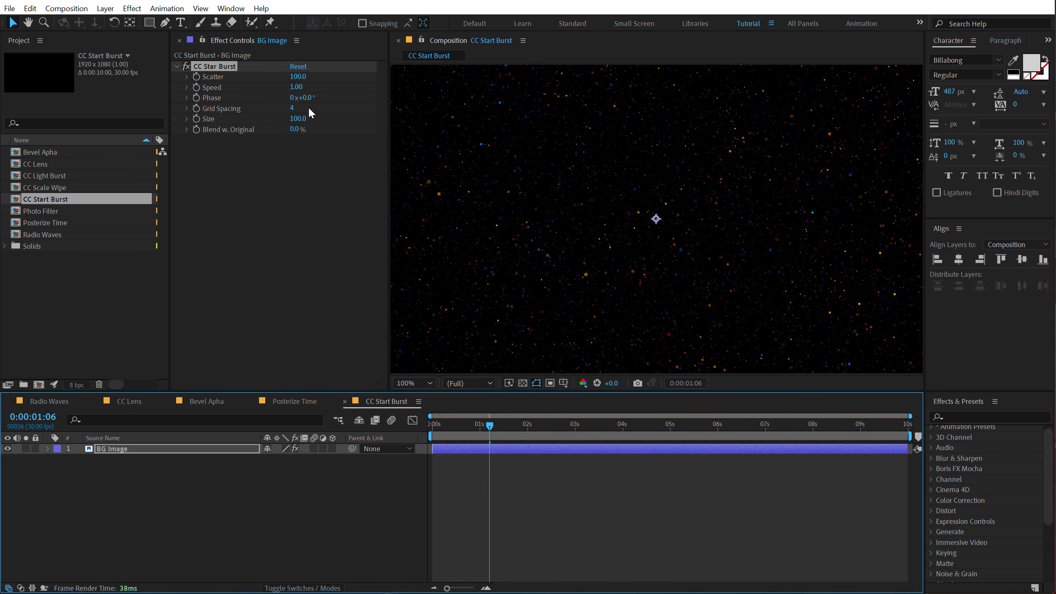
- Set the CC Star Burst Scatter to 0 and check the image's dot grid at earlier frames
drag(298, 77, 233, 83)
click(296, 78)
text(0)
key(Return)
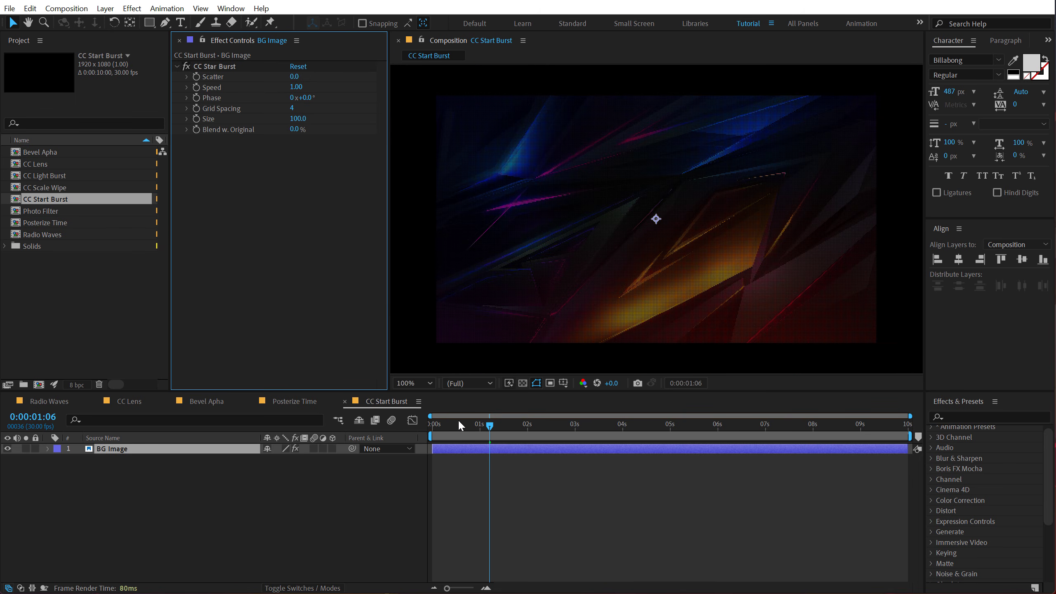
mouse_move(458, 423)
mouse_down()
mouse_move(432, 423)
mouse_move(466, 420)
mouse_move(453, 424)
mouse_up()
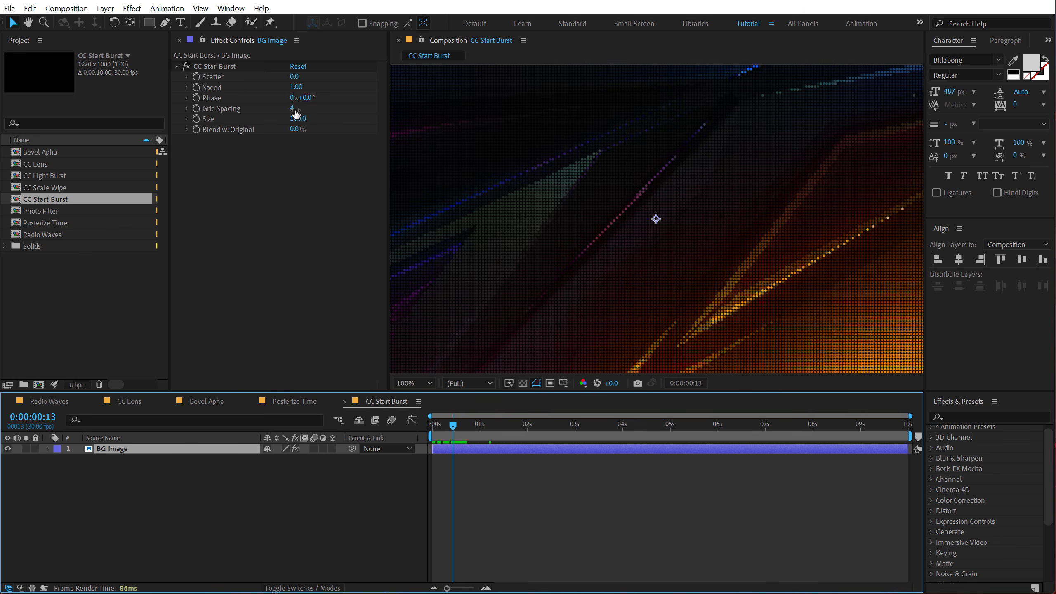
- Set the CC Star Burst Scatter to 362 and Size to 124, checking the stars at 0:00:03:06
mouse_move(293, 112)
mouse_down()
mouse_move(306, 108)
mouse_move(285, 112)
mouse_move(294, 76)
mouse_move(497, 87)
mouse_up()
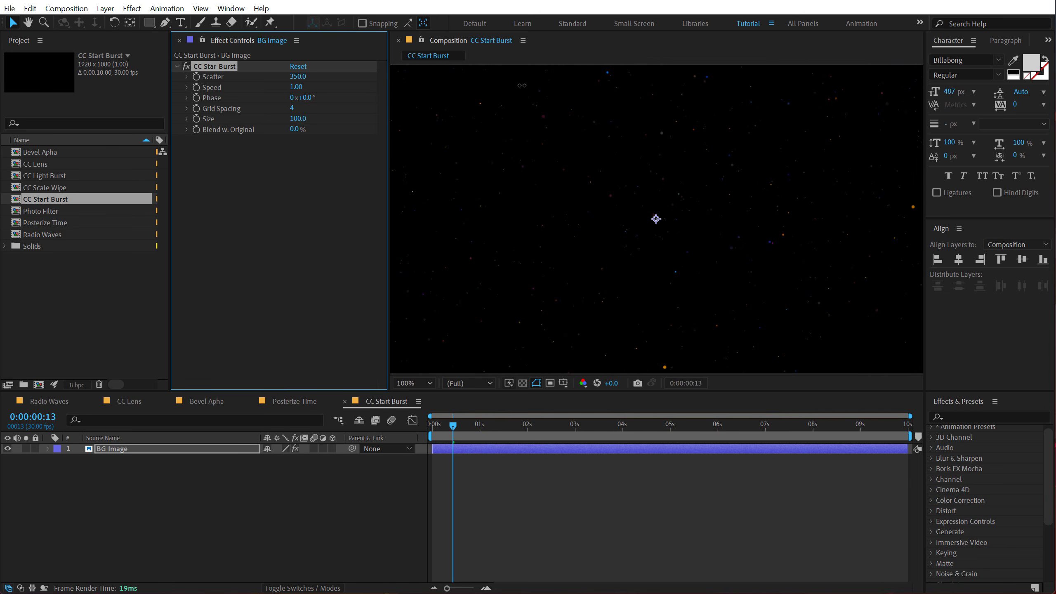
drag(493, 432, 587, 432)
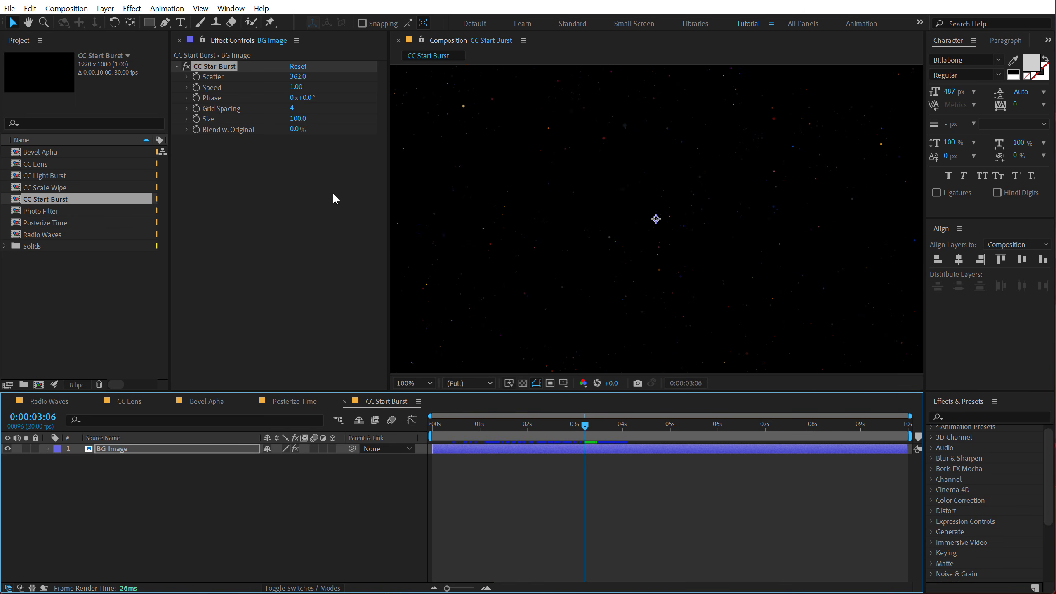
click(308, 115)
text(320)
key(Return)
drag(435, 118, 365, 118)
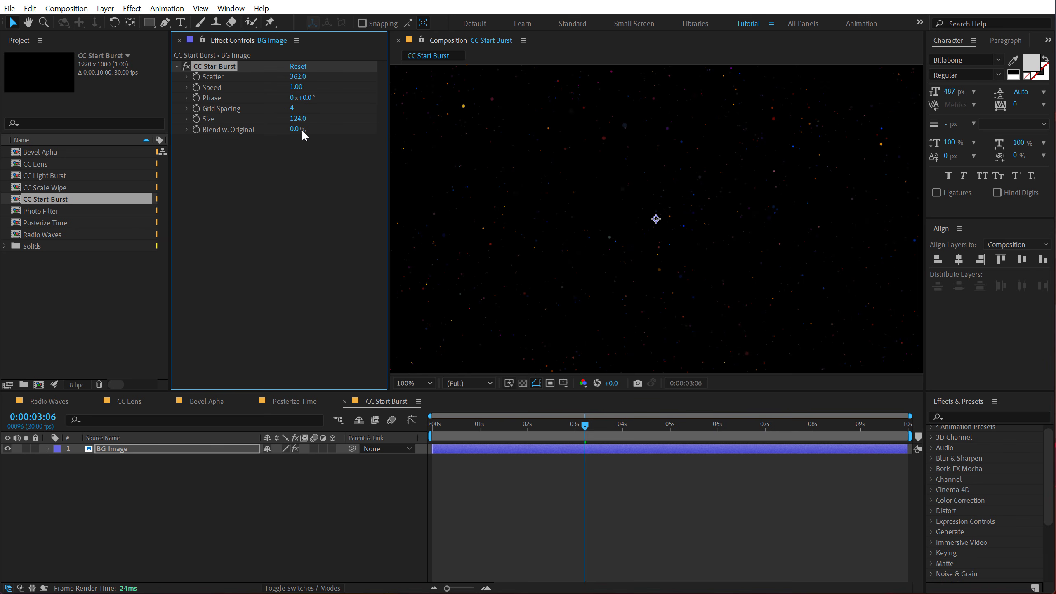
- Add the Echo effect to the BG Image layer, below CC Star Burst
click(109, 449)
key(ctrl+space)
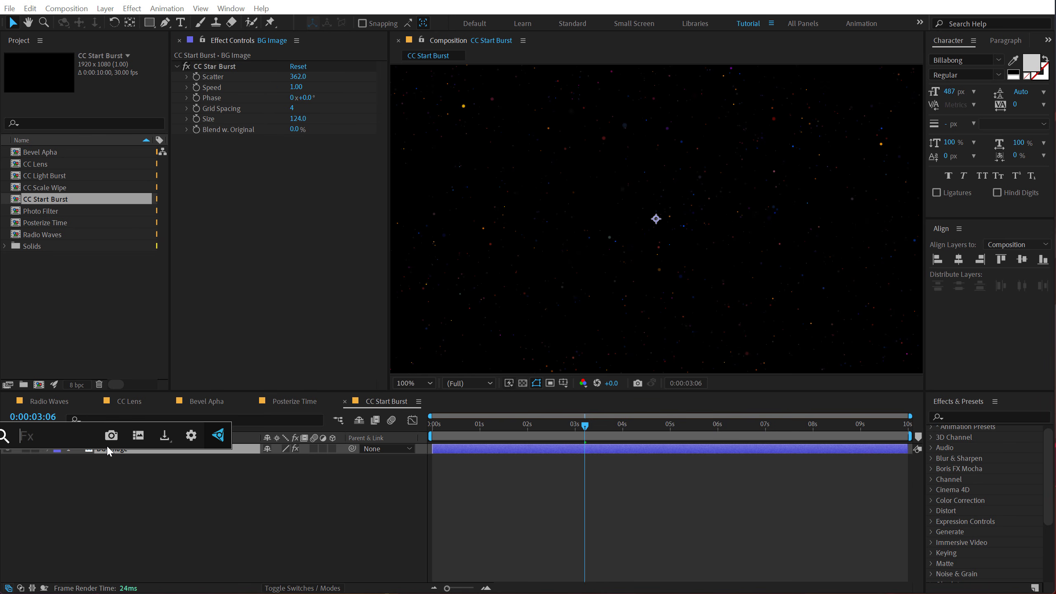
text(ech)
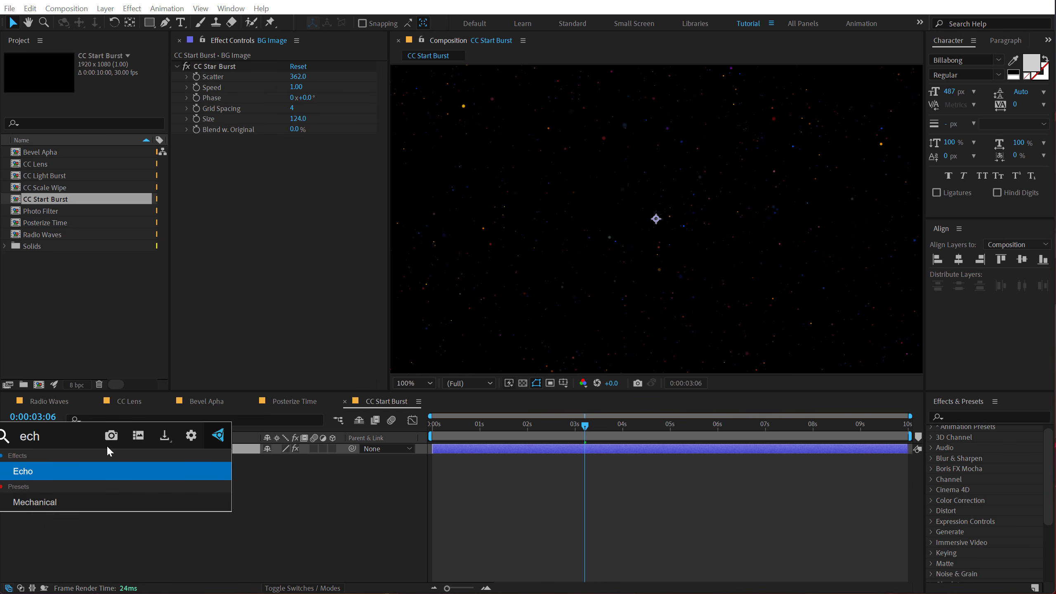
click(70, 472)
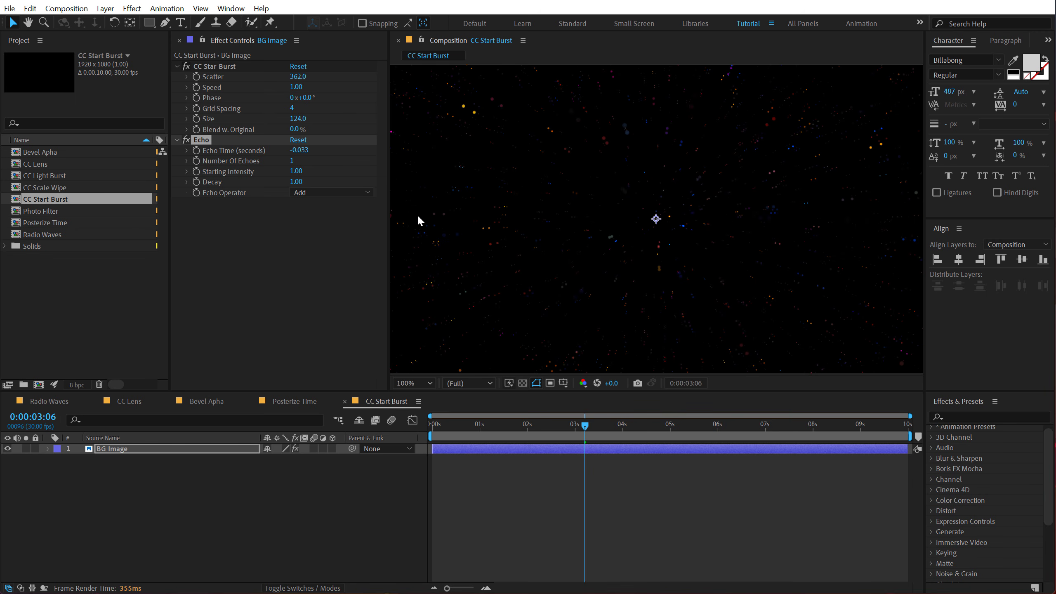
- Set Echo's Number of Echoes to 10 and its Echo Time to -0.01 seconds
click(292, 163)
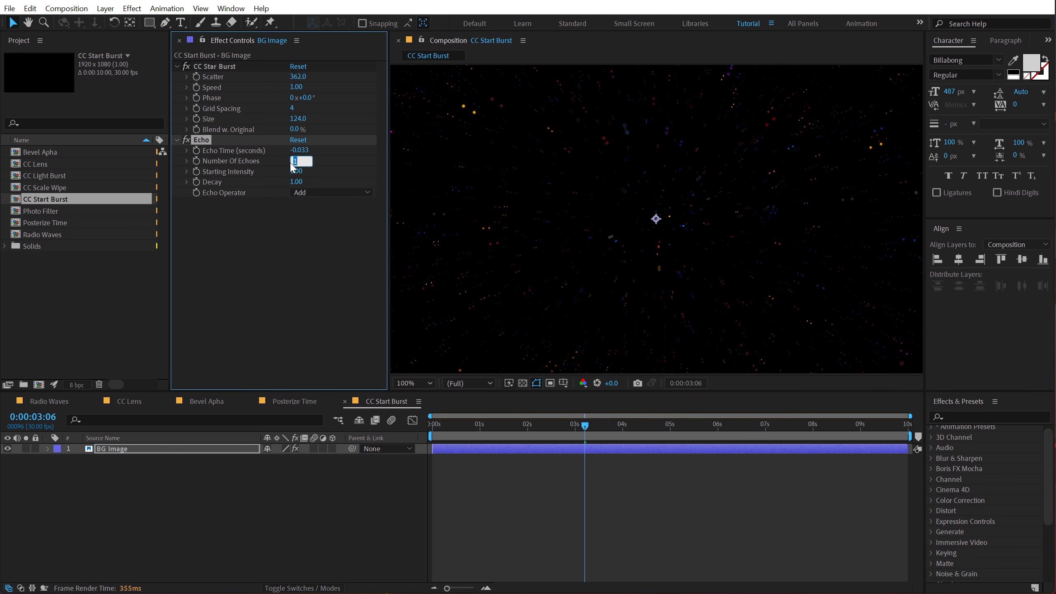
text(0)
click(289, 206)
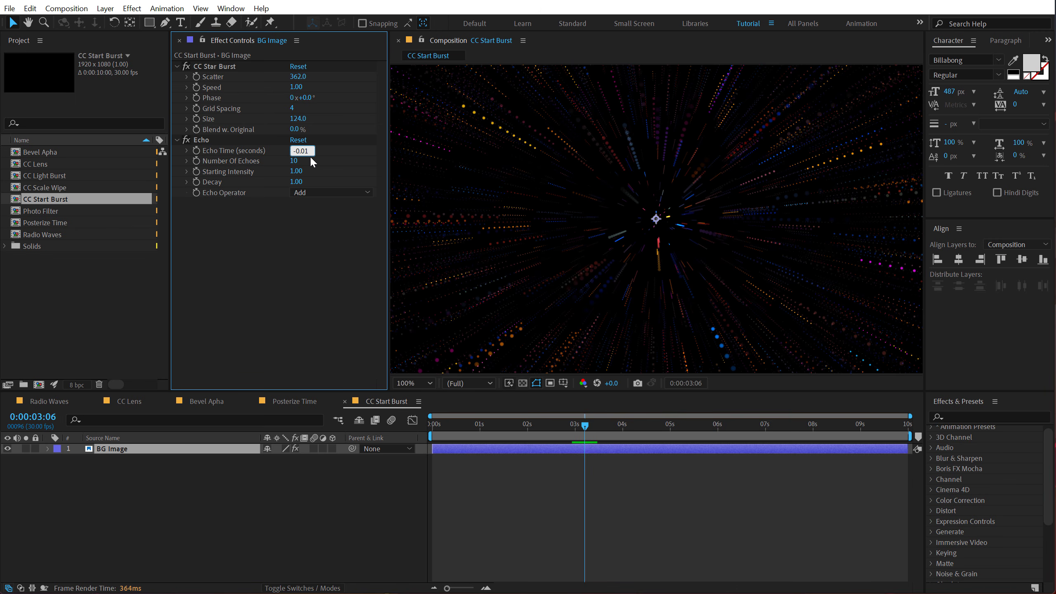
key(Return)
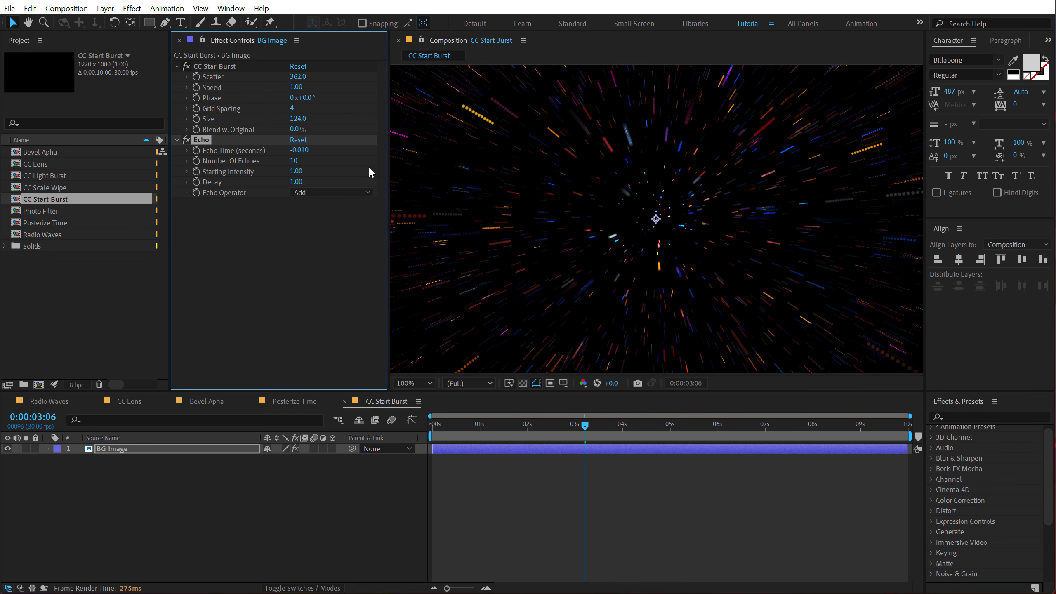
- Refine the star streaks with 20 echoes, a Decay of 0.83 and a CC Star Burst Scatter of 486
click(297, 161)
text(2)
click(295, 228)
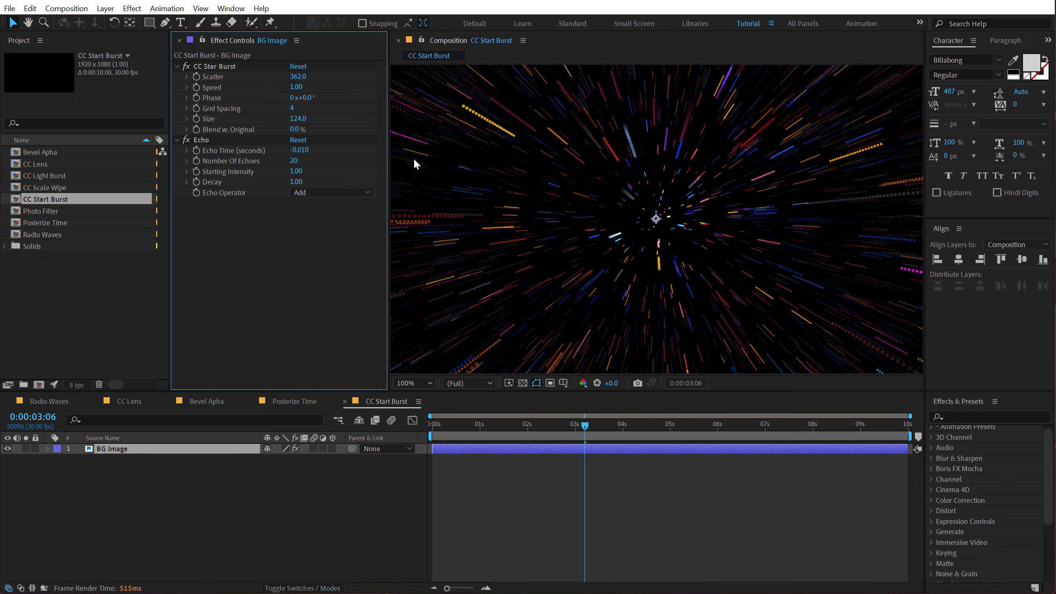
drag(298, 77, 368, 75)
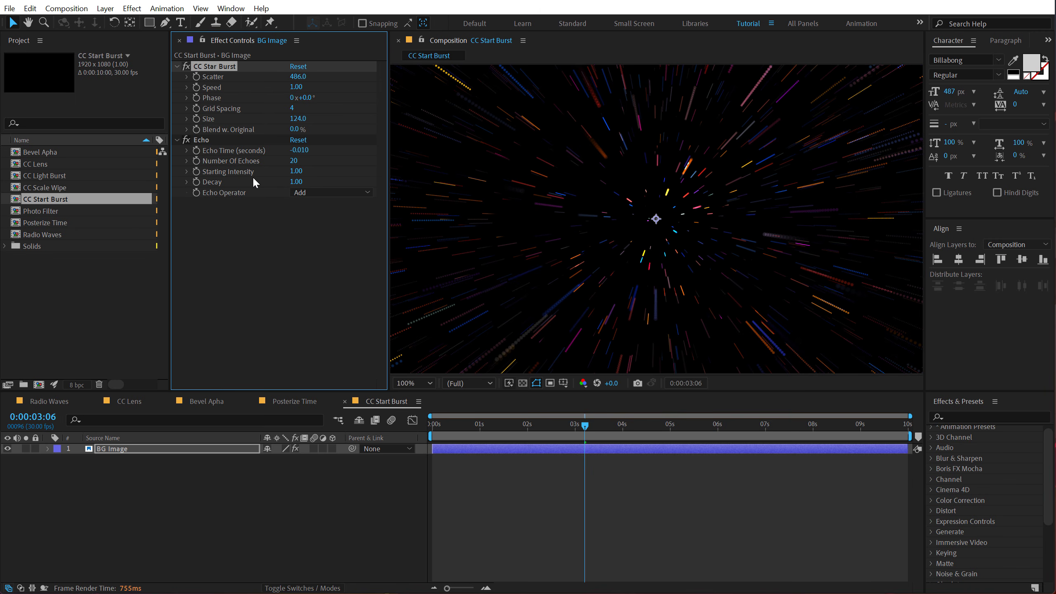
drag(297, 183, 286, 184)
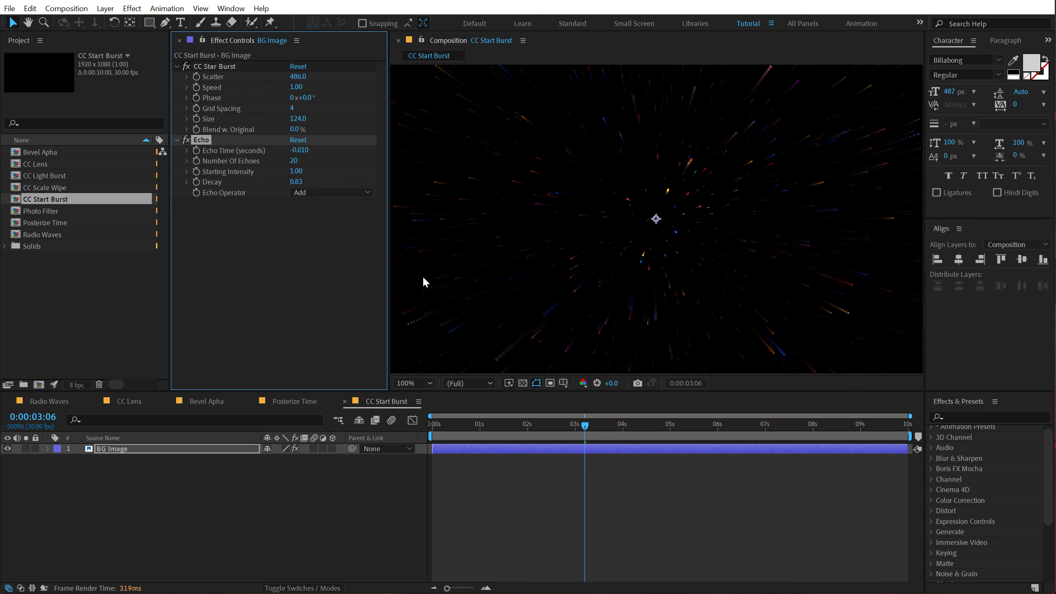
- Preview the echoed star streaks from the first frame and scrub through the frames after 0:00:01:13
click(435, 424)
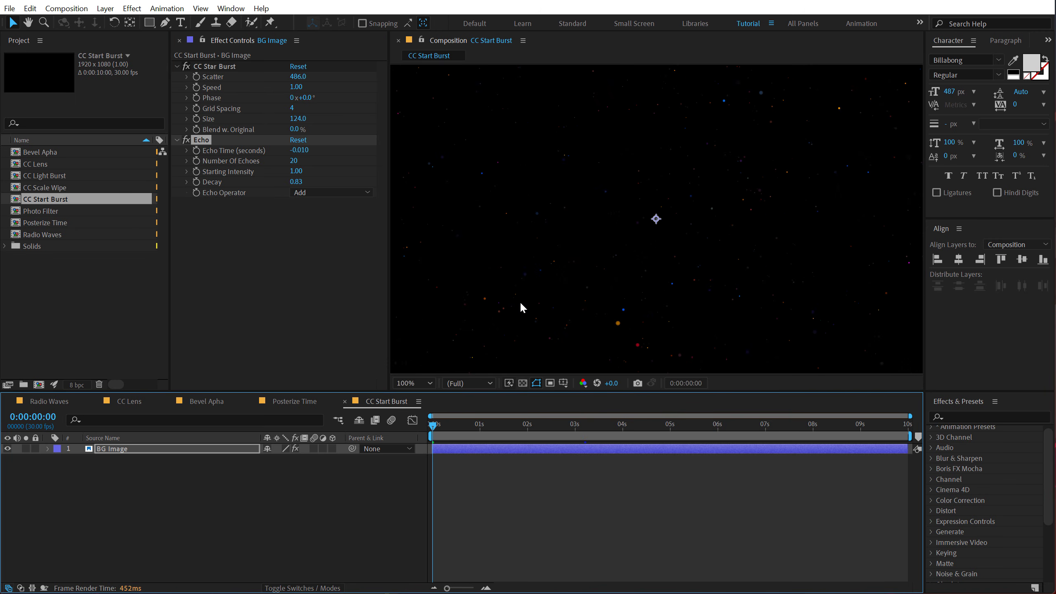
key(space)
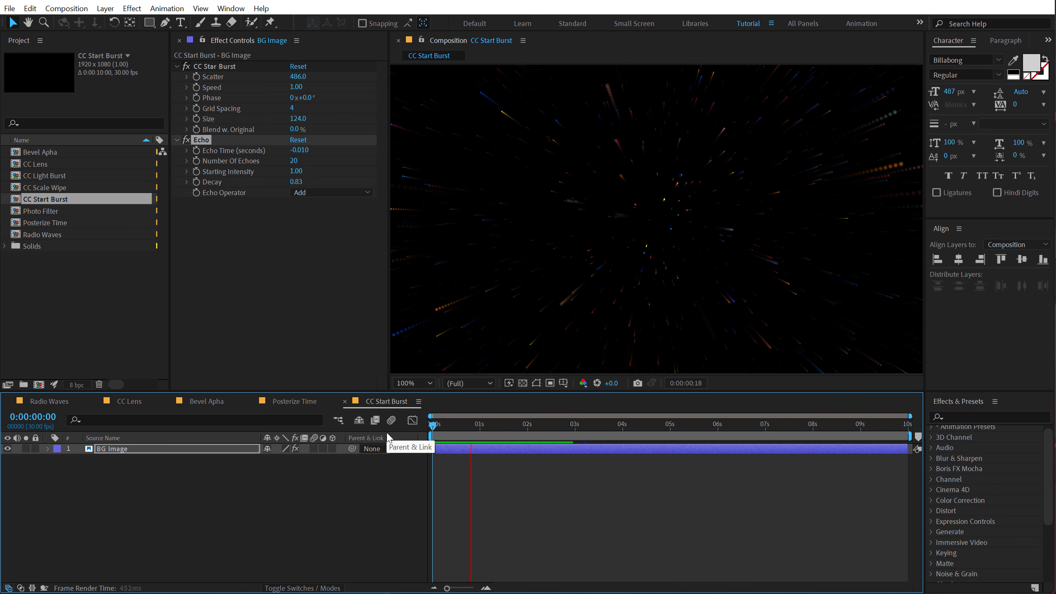
click(501, 423)
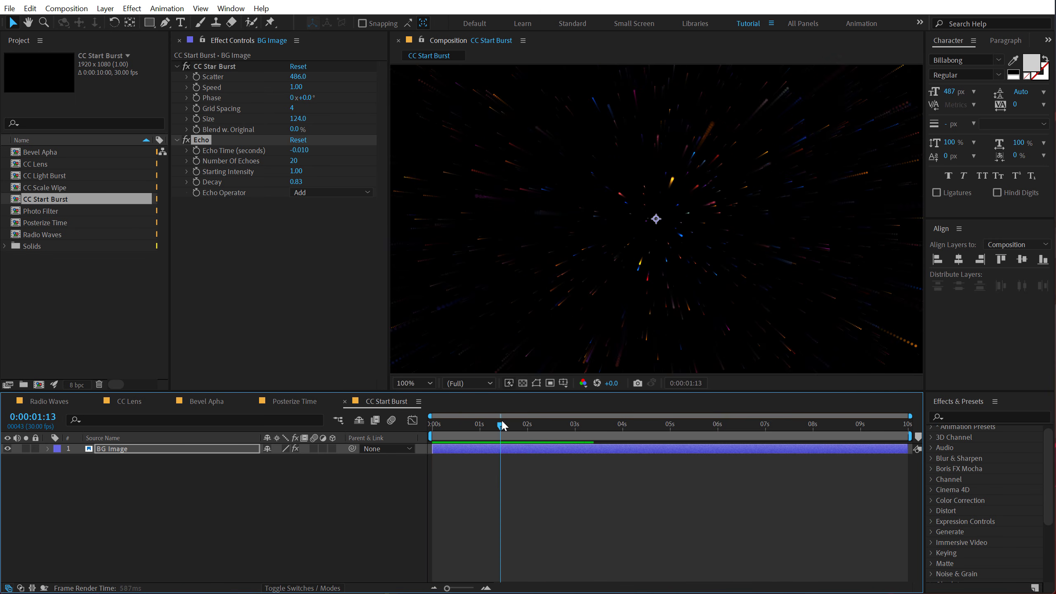
drag(501, 424, 523, 425)
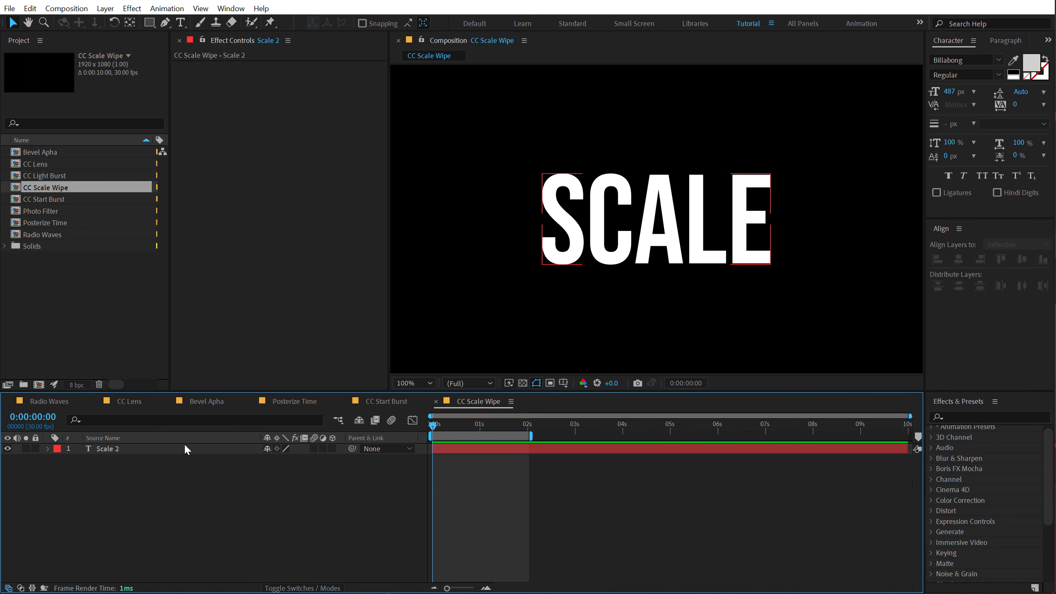
- Apply the CC Scale Wipe effect to the Scale 2 text layer
click(120, 449)
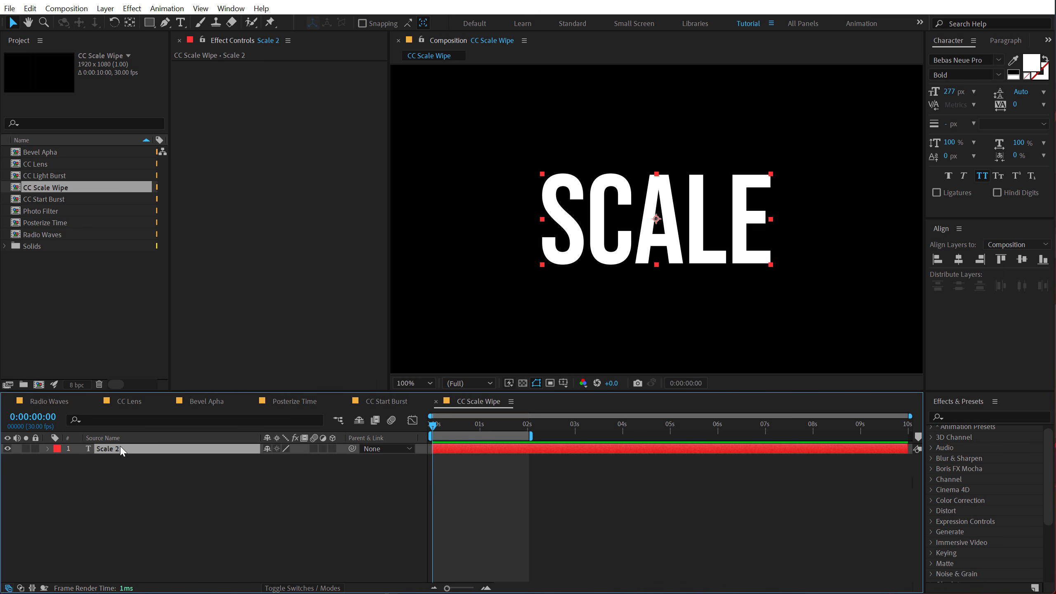
key(ctrl+space)
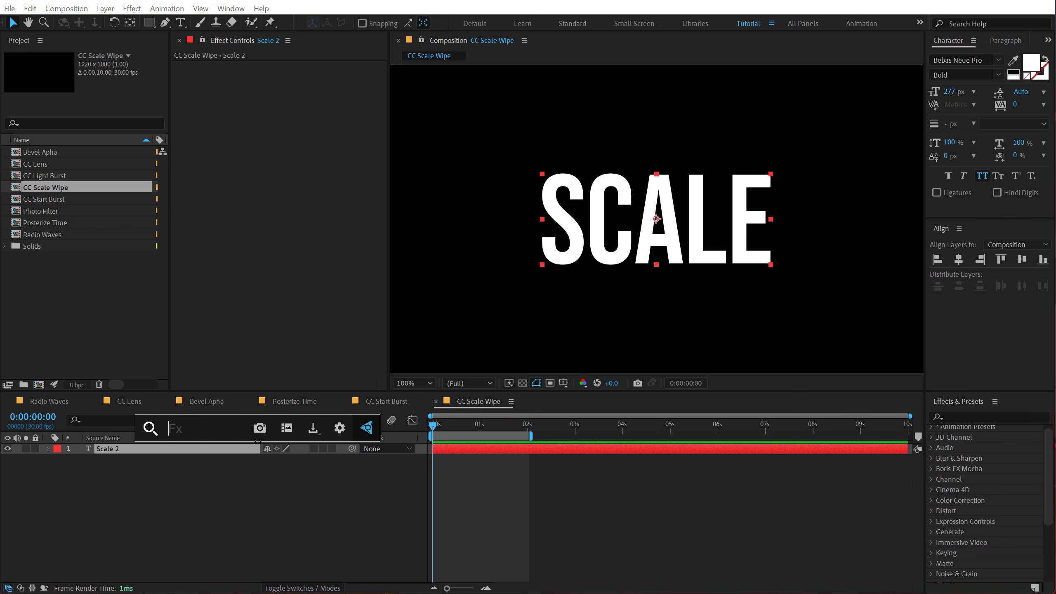
text(ccs)
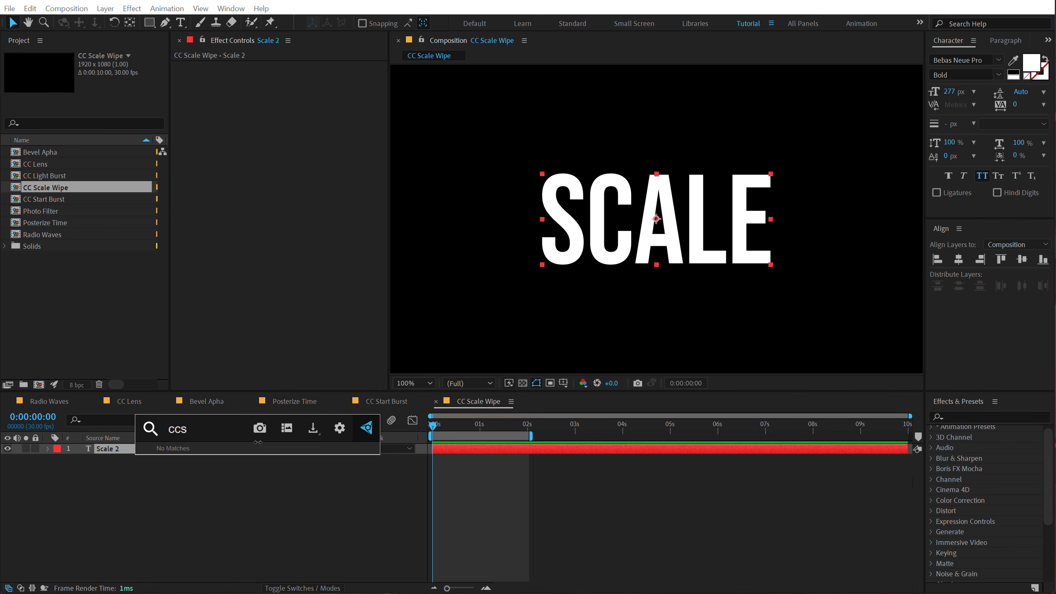
key(BackSpace)
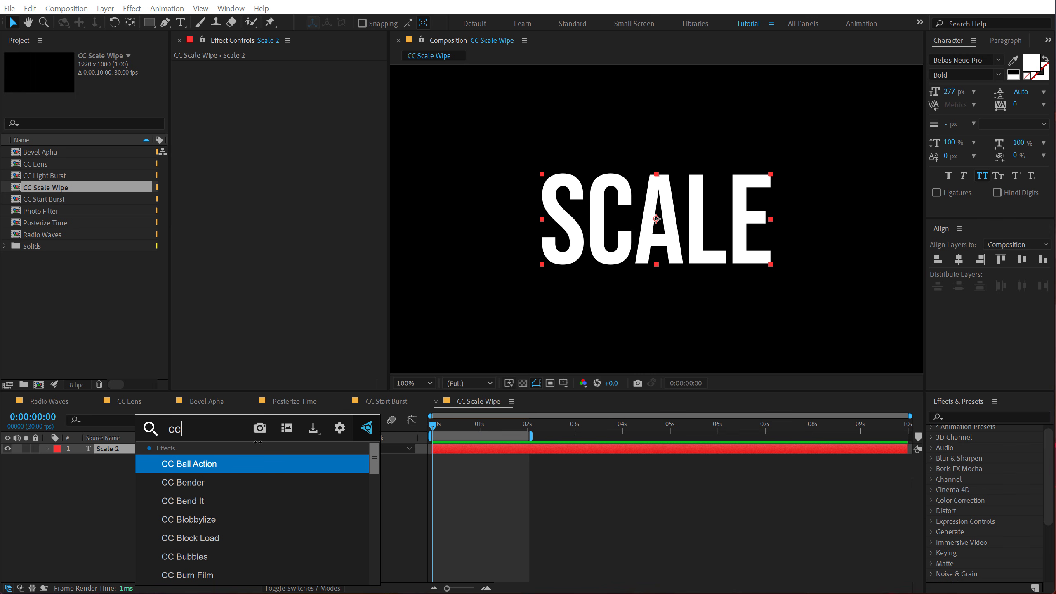
text(sca)
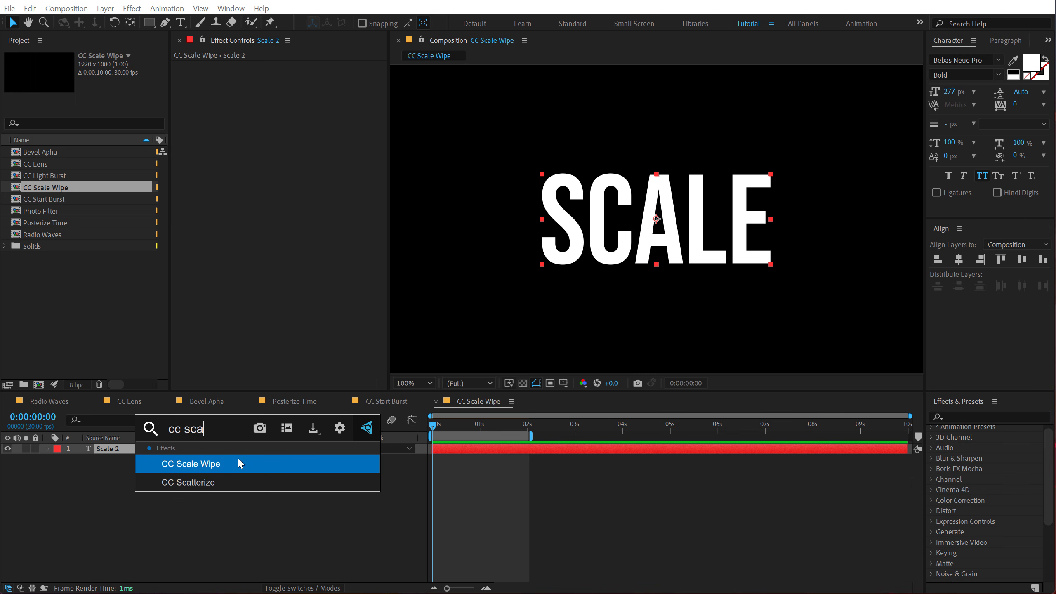
click(239, 462)
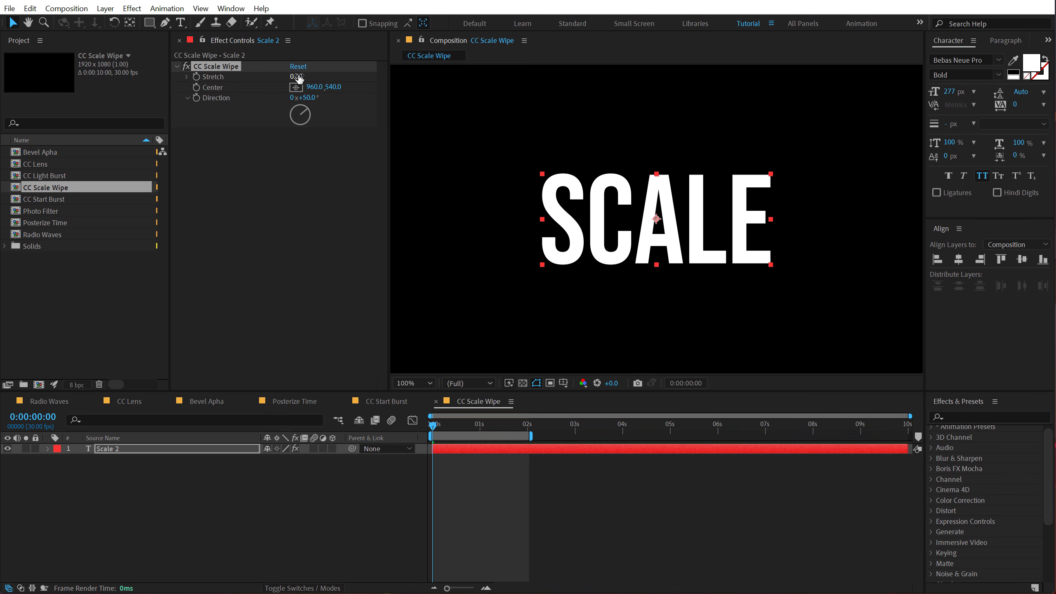
- Set CC Scale Wipe's Stretch to 12.70 and its Center to 1020, 533 on the SCALE text
drag(299, 78, 685, 220)
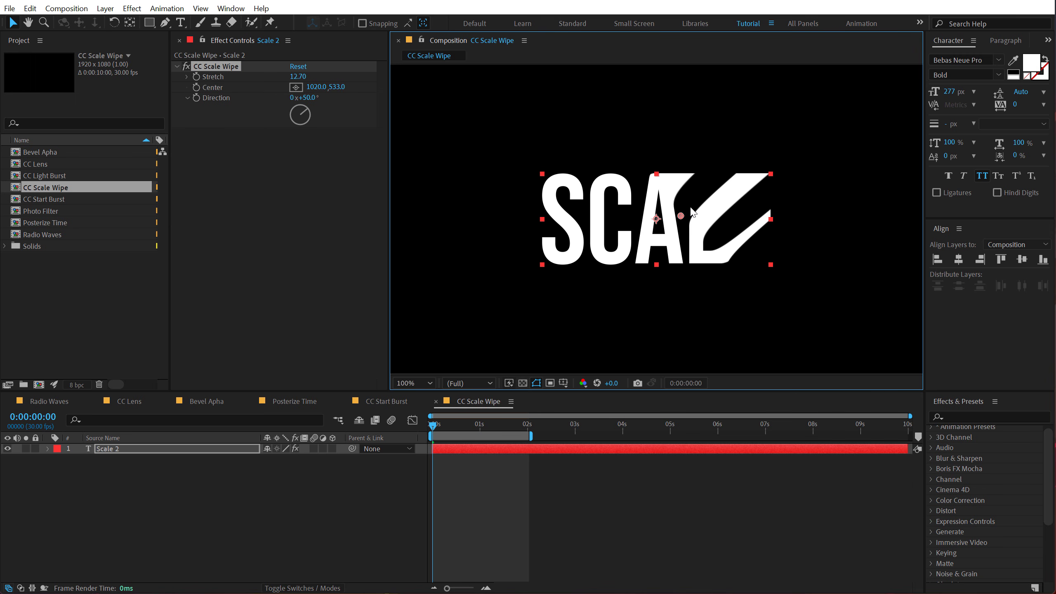
key(comma)
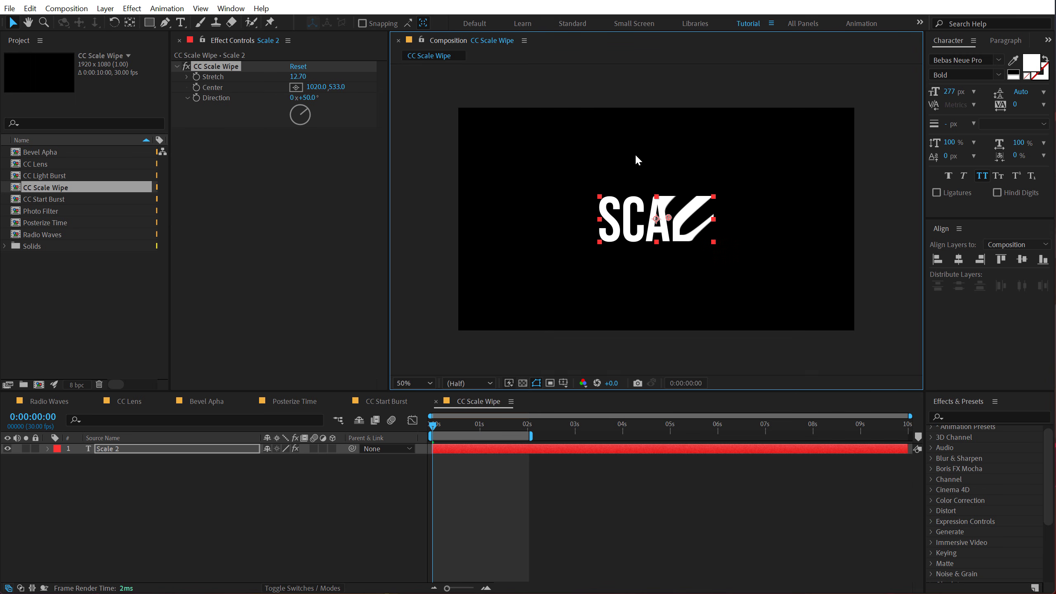
- Apply CC Composite to the Scale 2 layer and move CC Scale Wipe below it in the effect stack
click(117, 448)
key(ctrl+space)
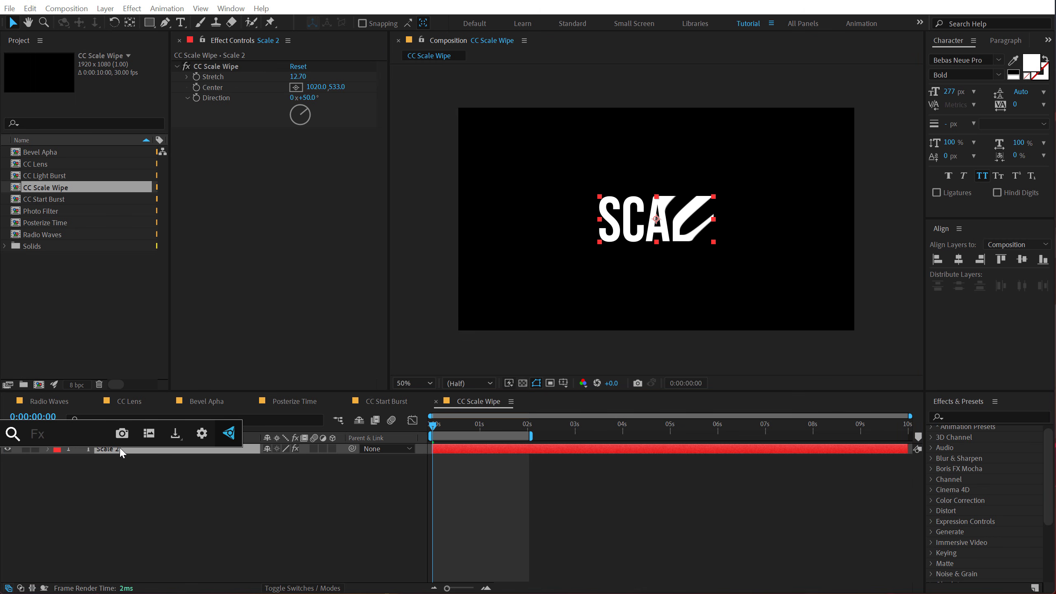
text(cc com)
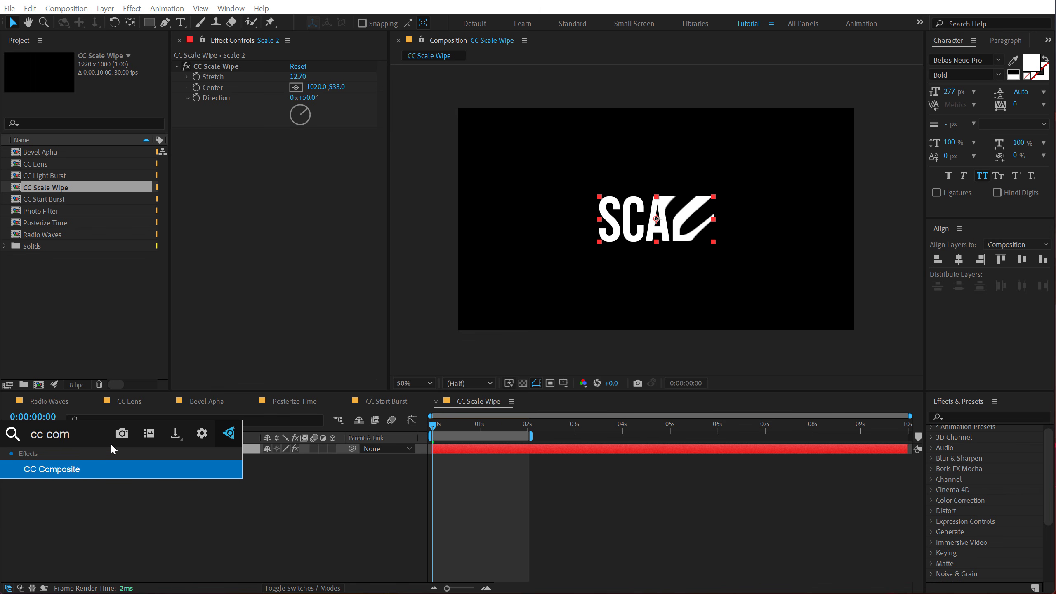
click(69, 469)
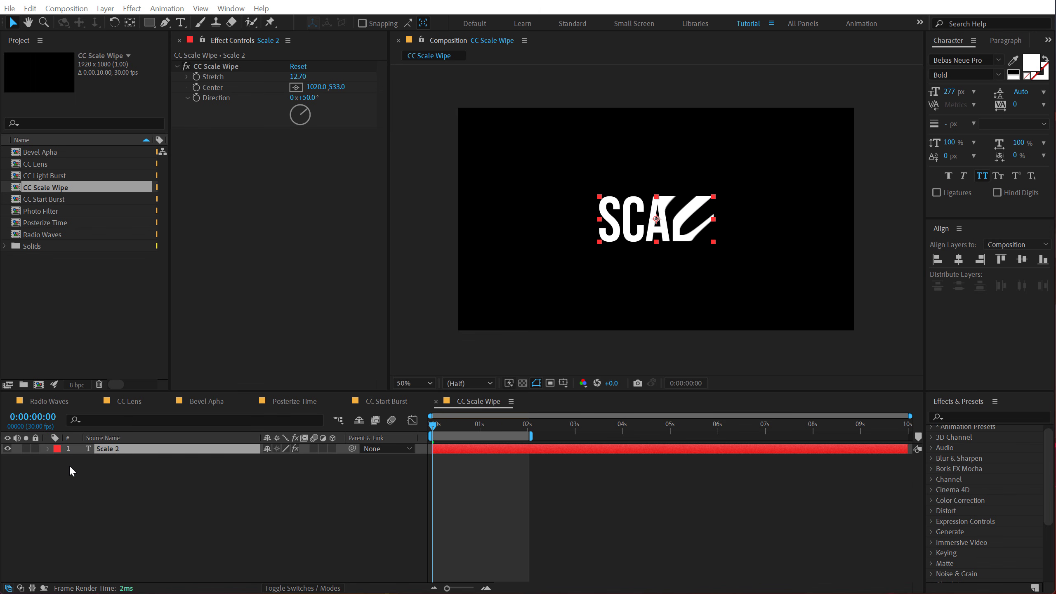
drag(214, 67, 202, 186)
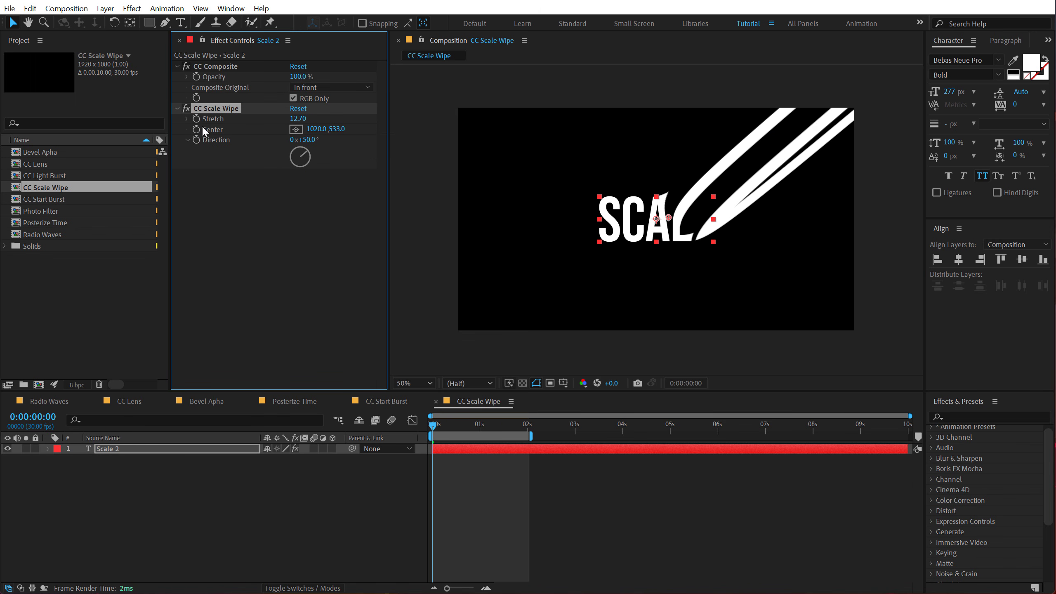
- Move the CC Scale Wipe Center to 864, 515 and set its Direction to 0°
drag(669, 217, 641, 218)
click(306, 140)
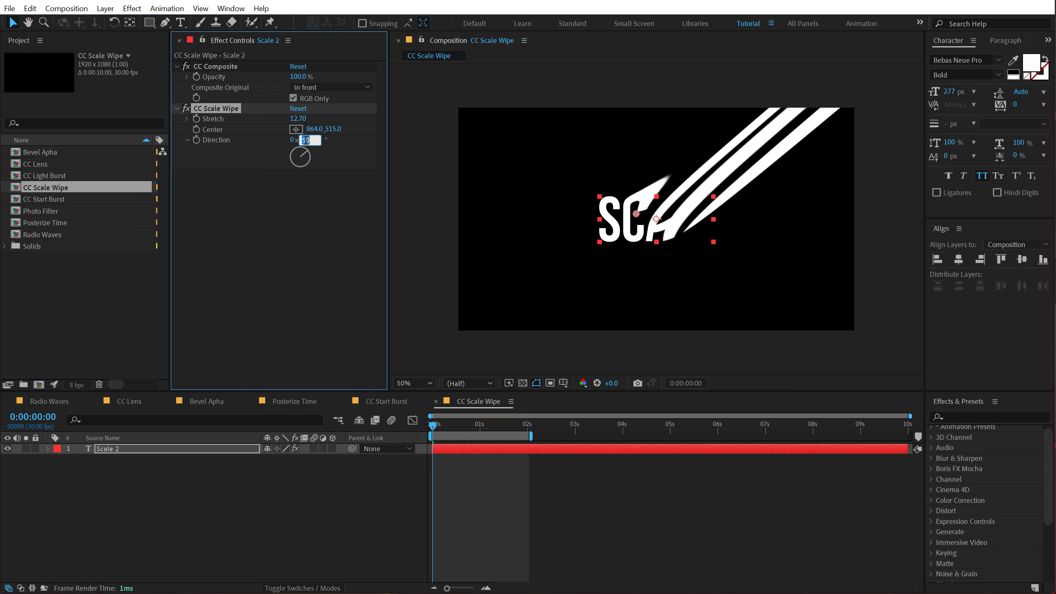
text(0)
key(Return)
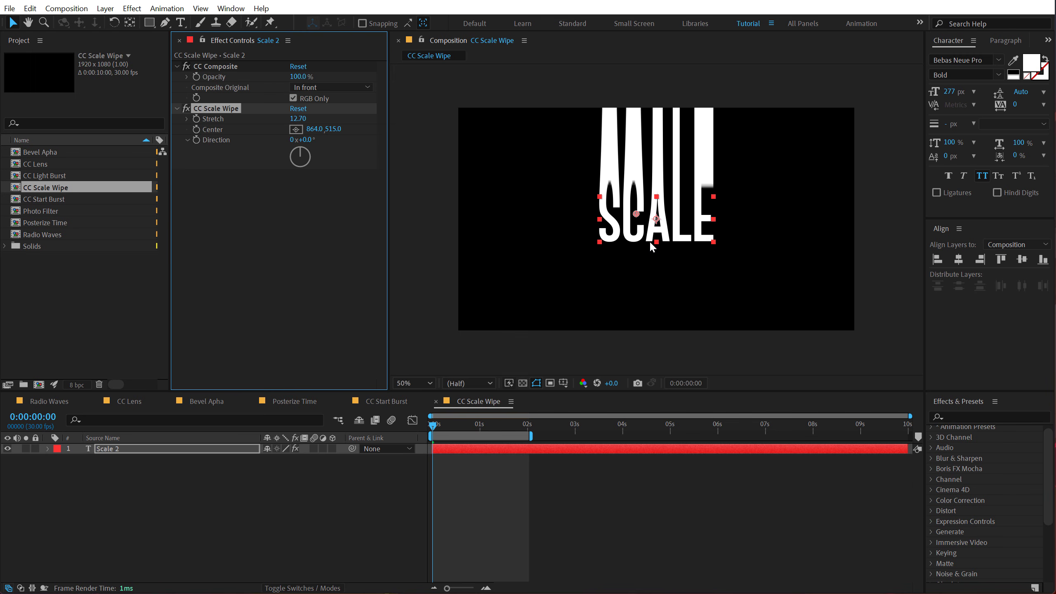
- Keyframe the CC Scale Wipe Center from 962, 737 at 0:00:00:00 to 958, 411 at 0:00:01:00 and preview the animation
drag(636, 216, 656, 261)
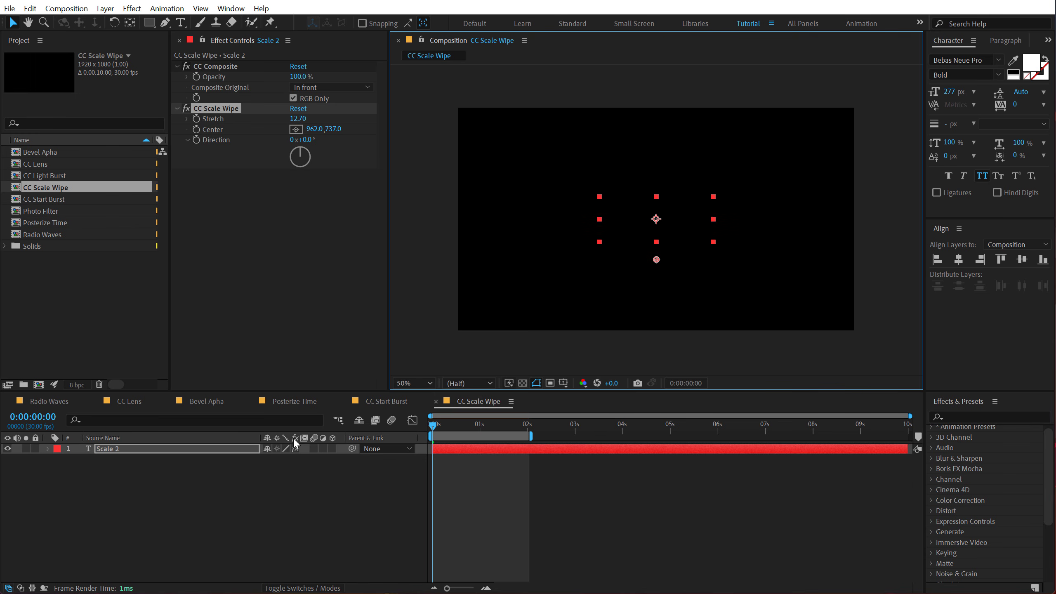
click(196, 130)
drag(472, 433, 481, 431)
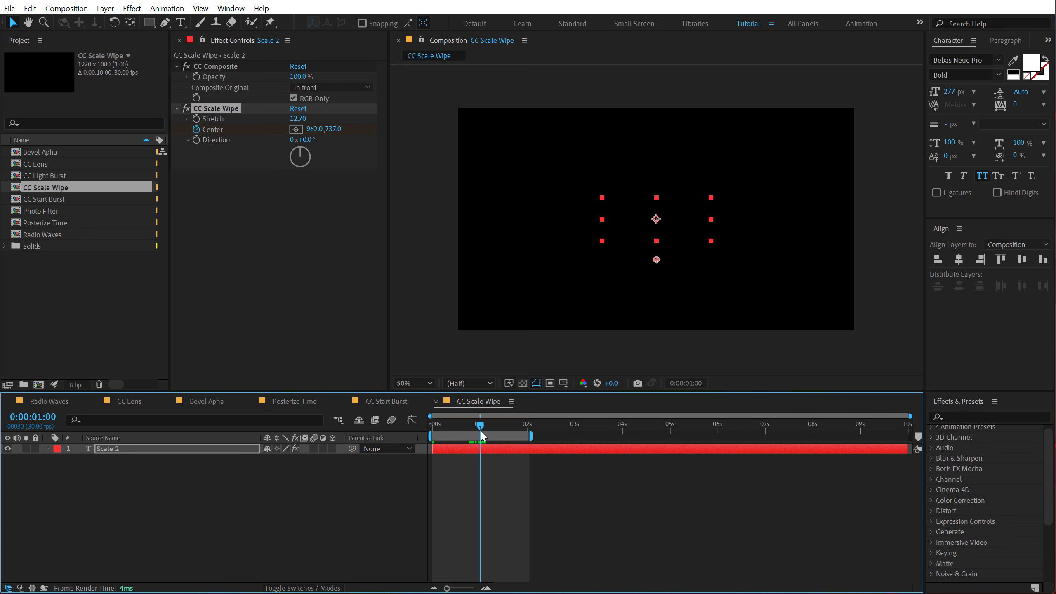
drag(656, 260, 655, 193)
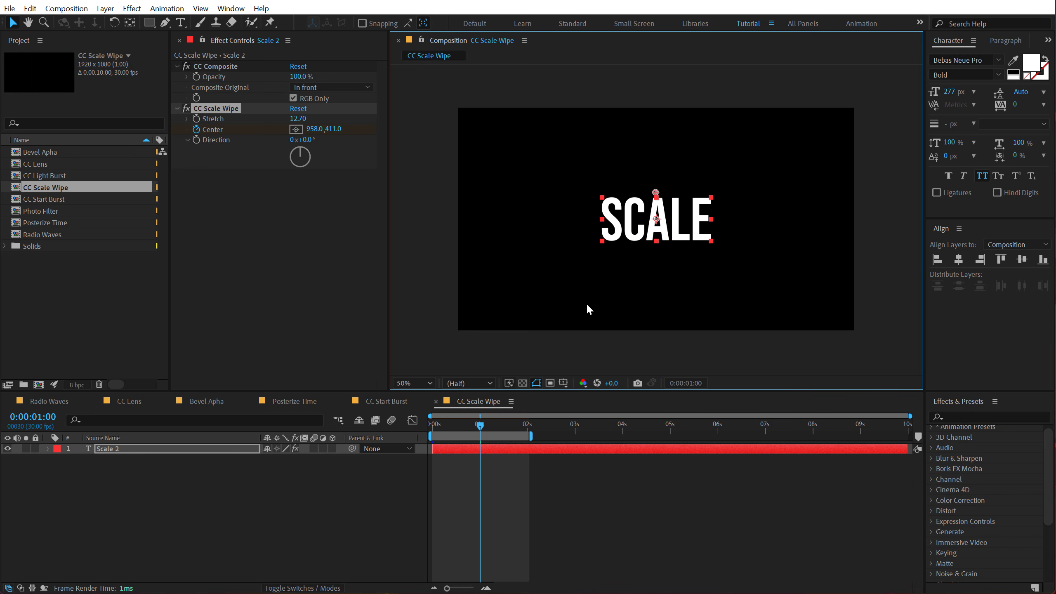
key(space)
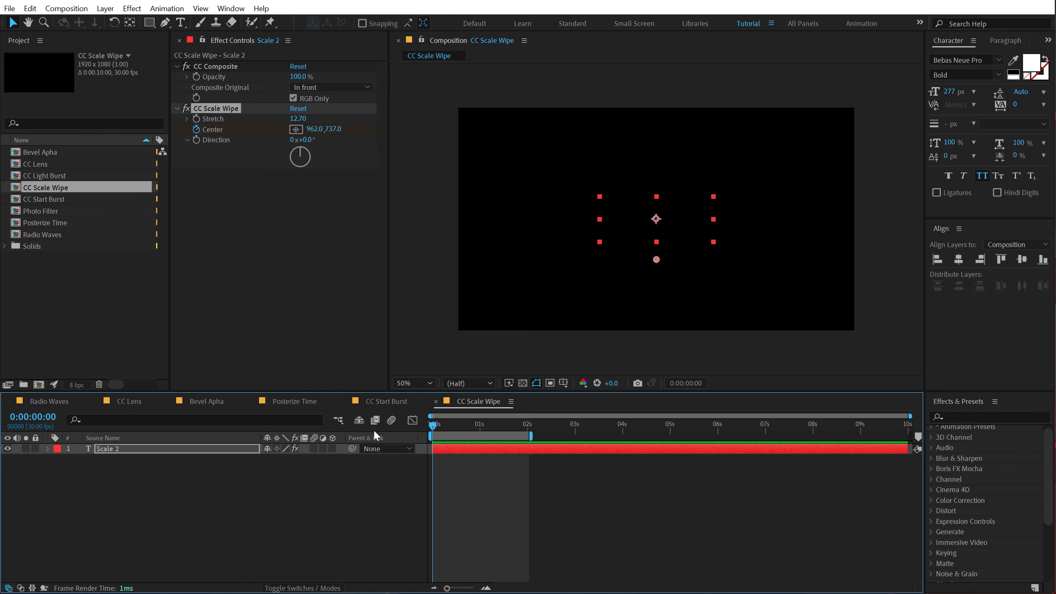
- Raise CC Scale Wipe's Stretch to 100 while checking the wipe at several frames within the first second
click(443, 426)
drag(444, 426, 448, 426)
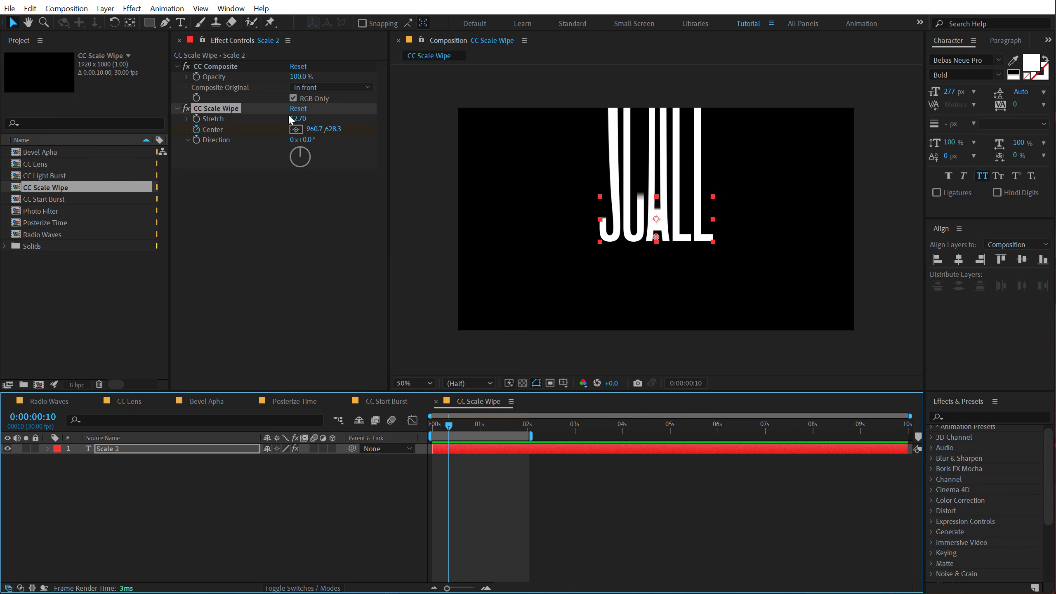
drag(296, 119, 776, 91)
mouse_move(451, 425)
mouse_down()
mouse_move(432, 425)
mouse_move(481, 420)
mouse_move(466, 424)
mouse_up()
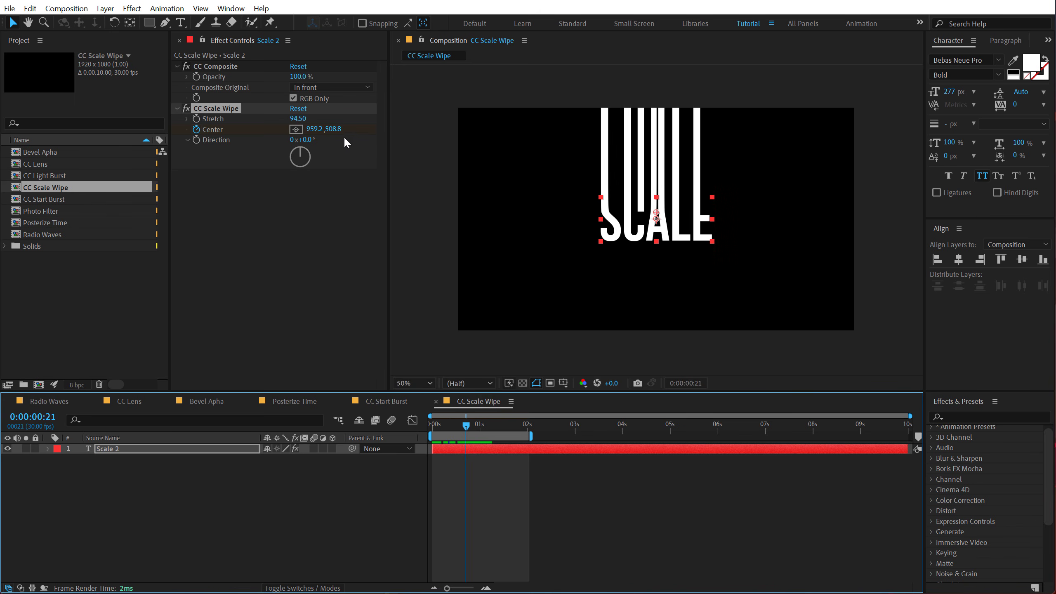
drag(300, 119, 421, 109)
drag(436, 425, 471, 431)
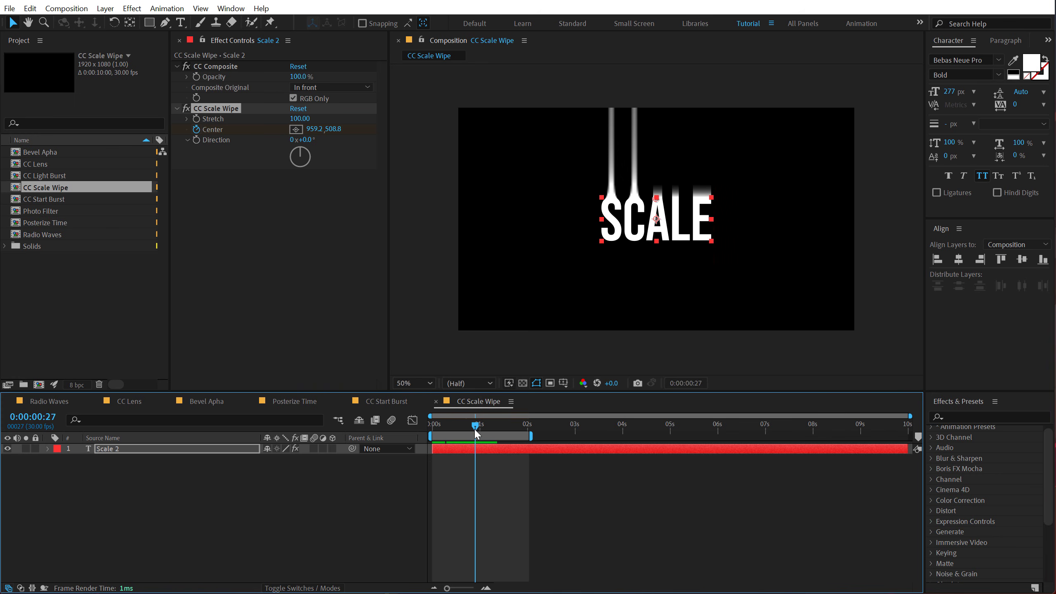
- Duplicate CC Scale Wipe and set the copy's Center keyframes to 960, 383 at 0:00:00:00 and 962, 687 at 0:00:01:00
click(211, 111)
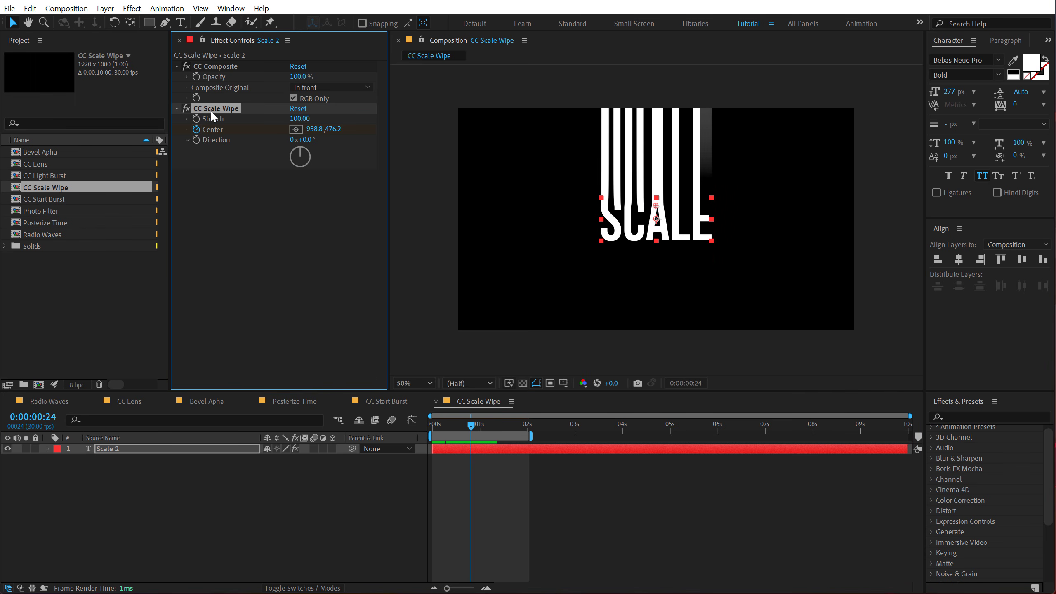
key(ctrl+d)
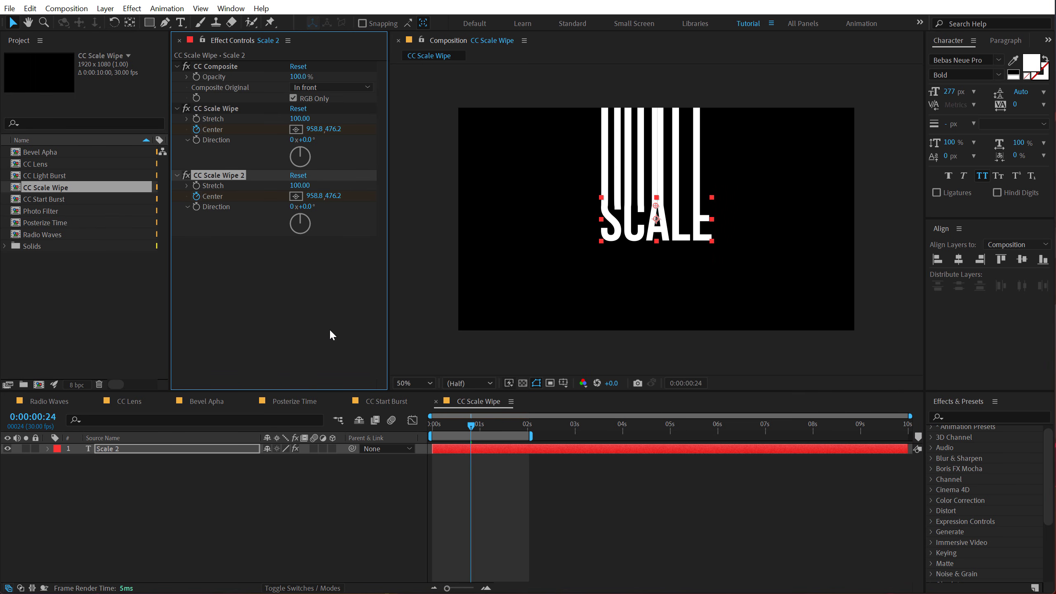
key(u)
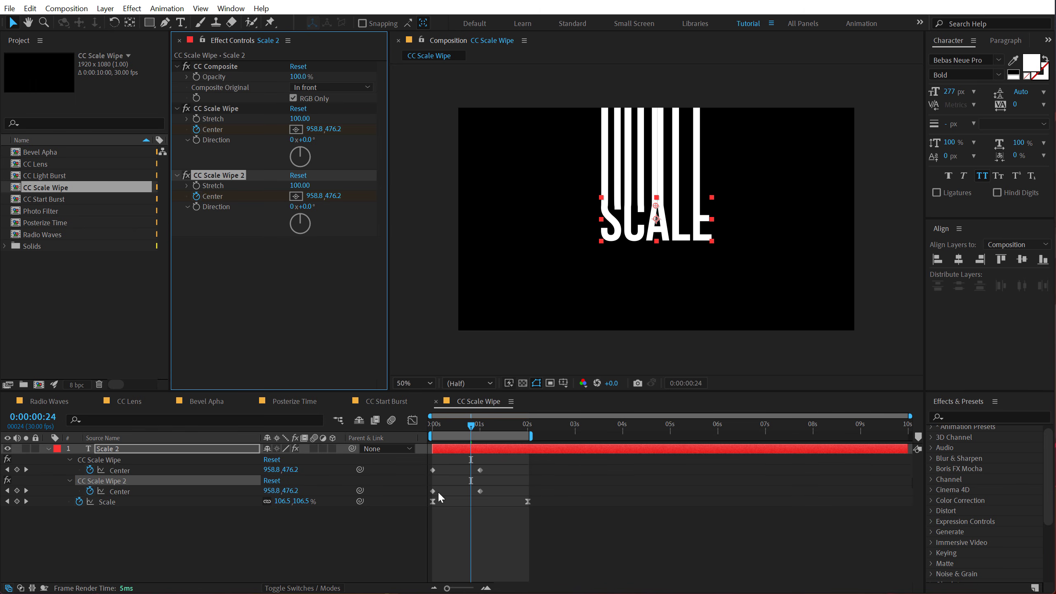
drag(472, 425, 404, 433)
drag(656, 260, 656, 191)
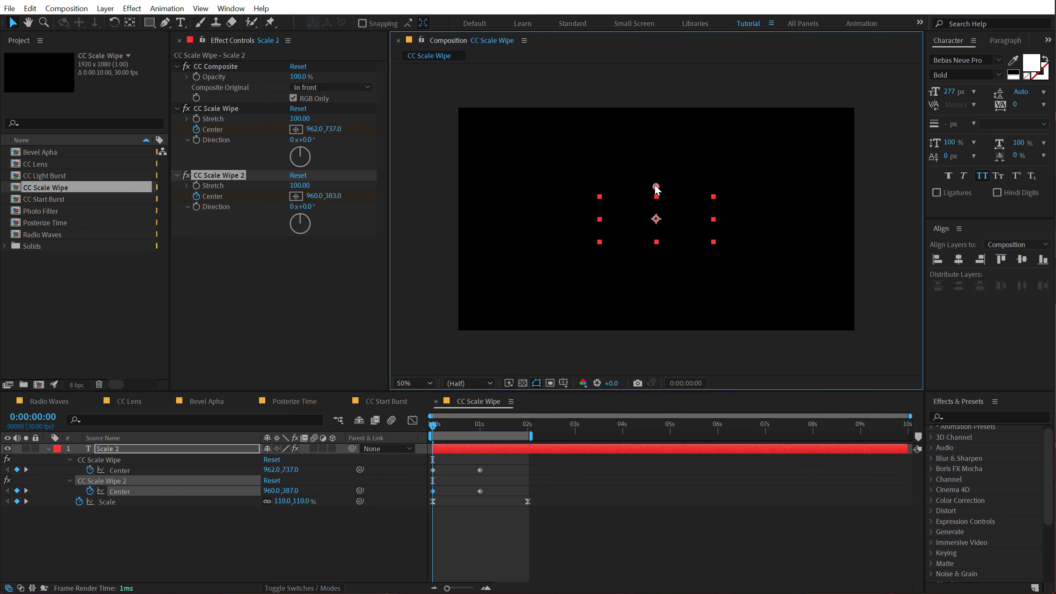
click(478, 426)
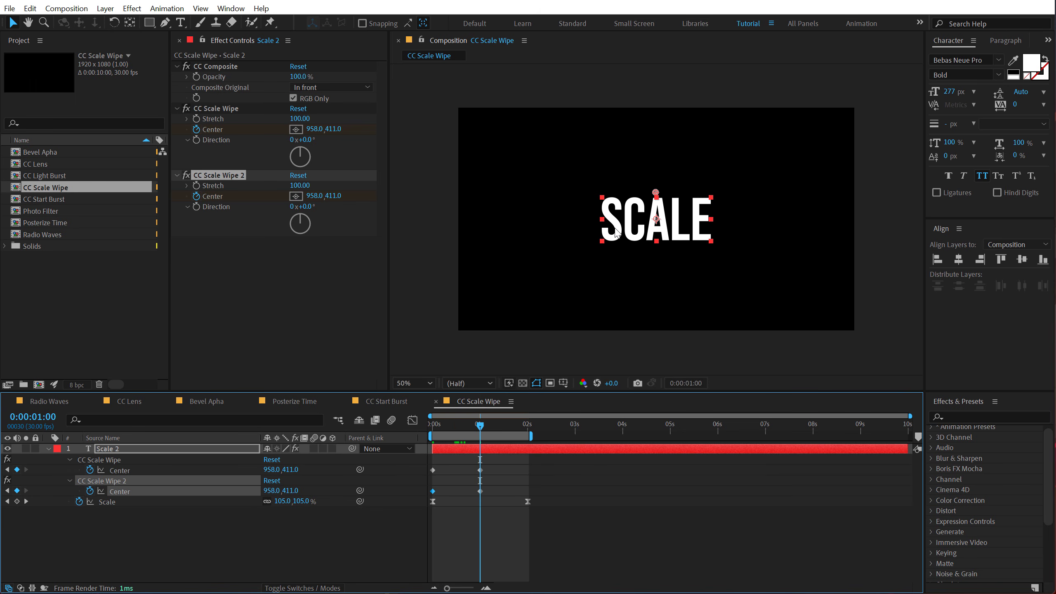
drag(656, 194, 657, 249)
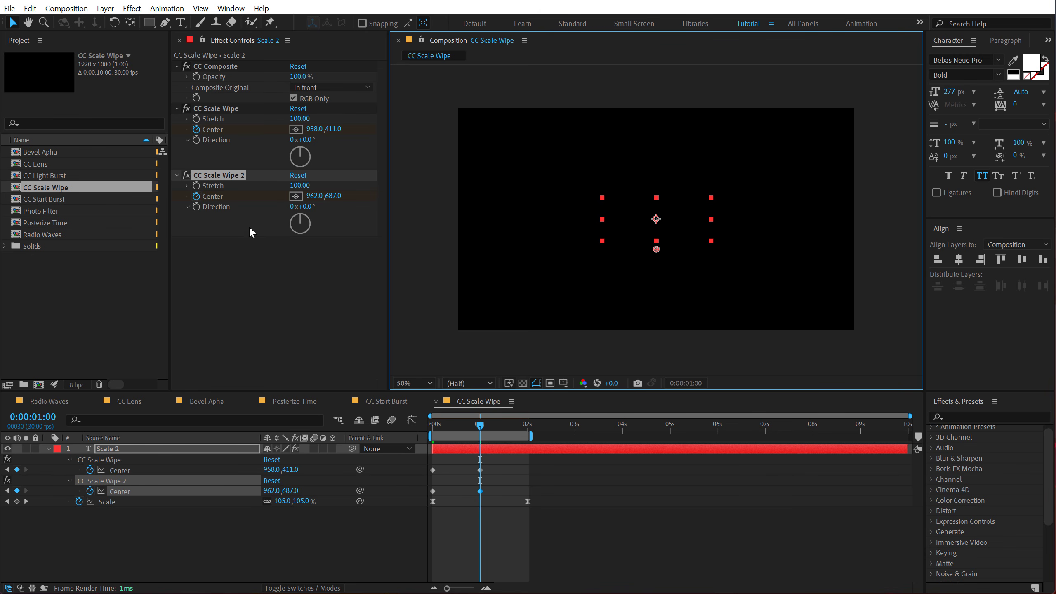
- Set CC Scale Wipe 2's Direction to 180° and scrub through the first second of the wipe
click(309, 207)
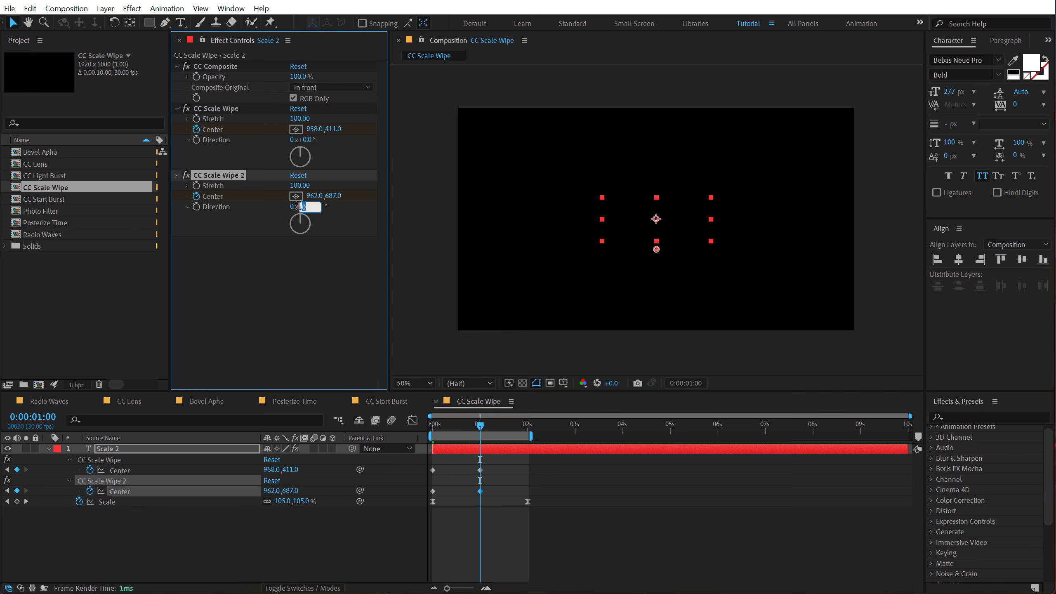
key(Return)
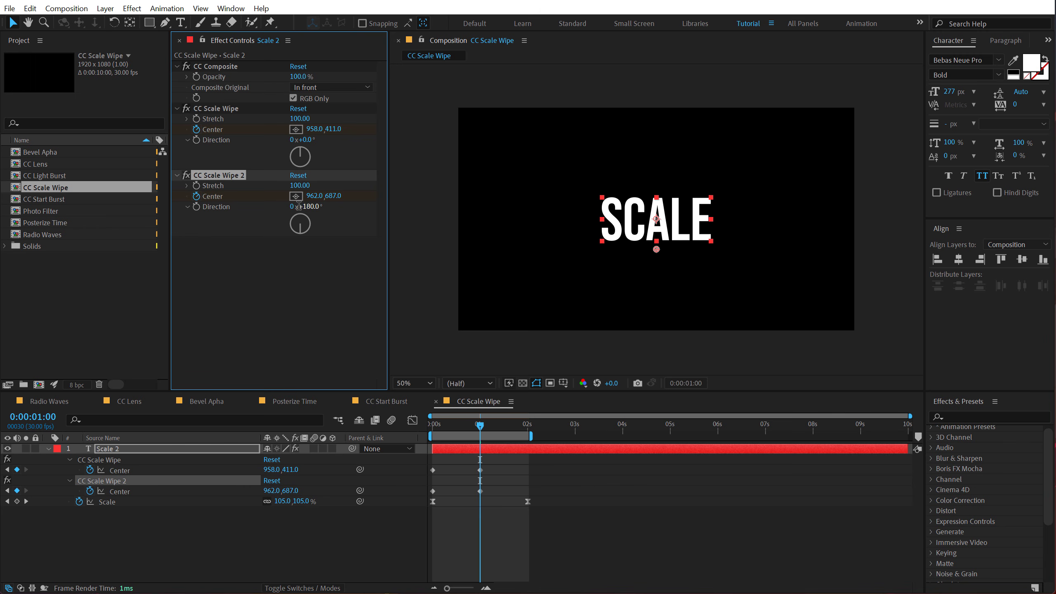
drag(442, 423, 468, 432)
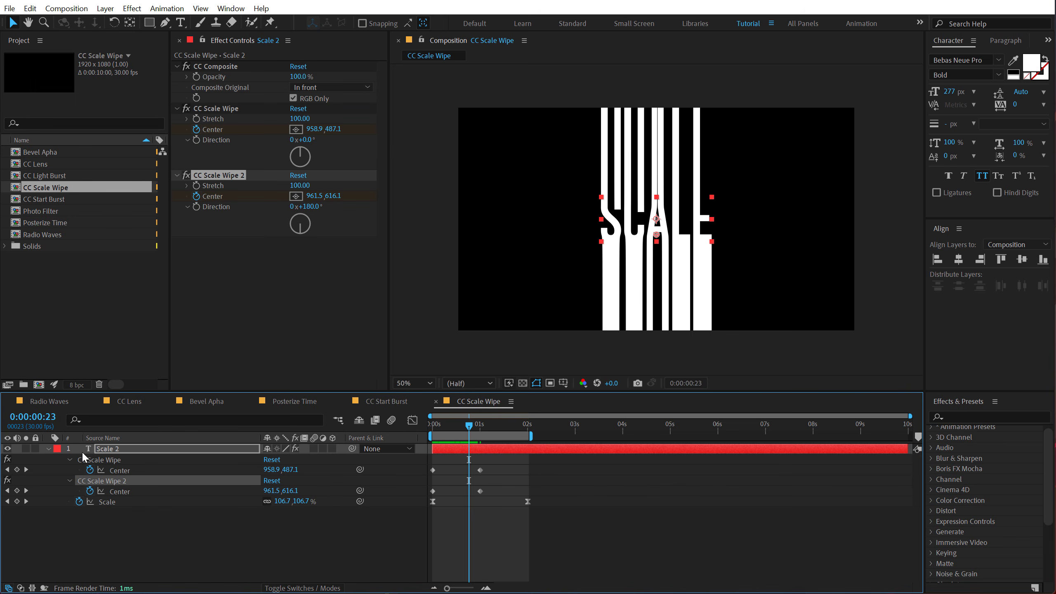
- Duplicate the Scale 2 text layer and offset the copy a few frames later in the timeline
click(109, 451)
key(u)
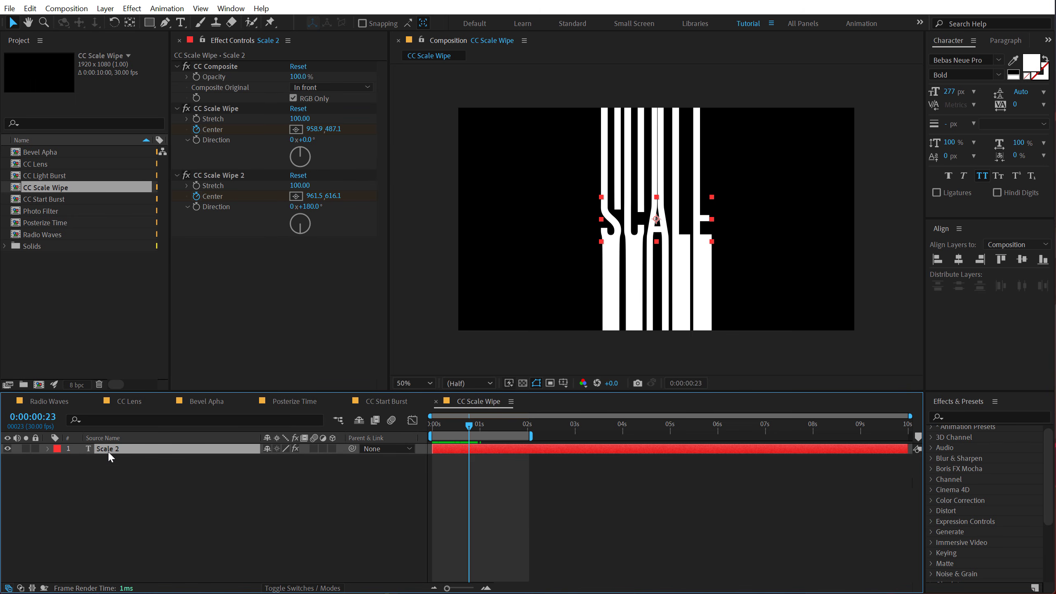
key(ctrl+d)
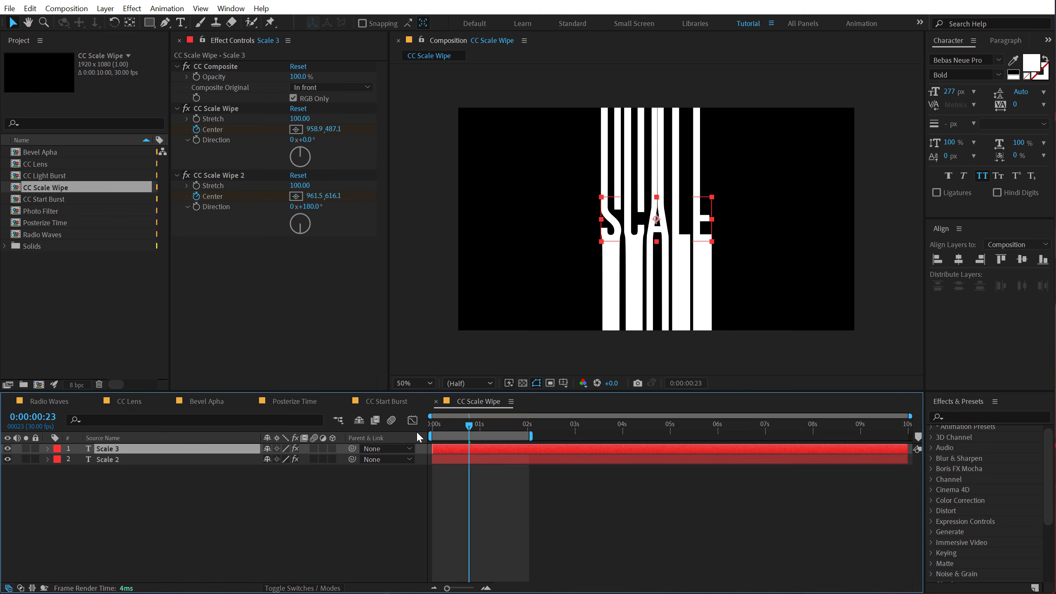
drag(444, 445, 449, 445)
- Change the Scale 2 text color to blue 2676FF and preview the layered wipe from the first frame
click(459, 458)
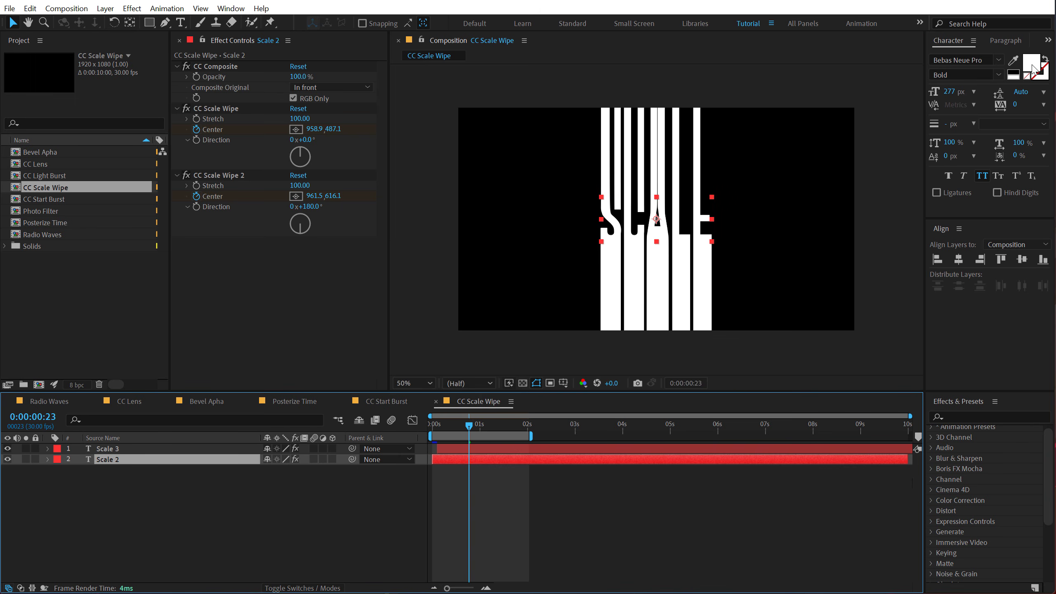
click(1032, 63)
drag(264, 294, 267, 240)
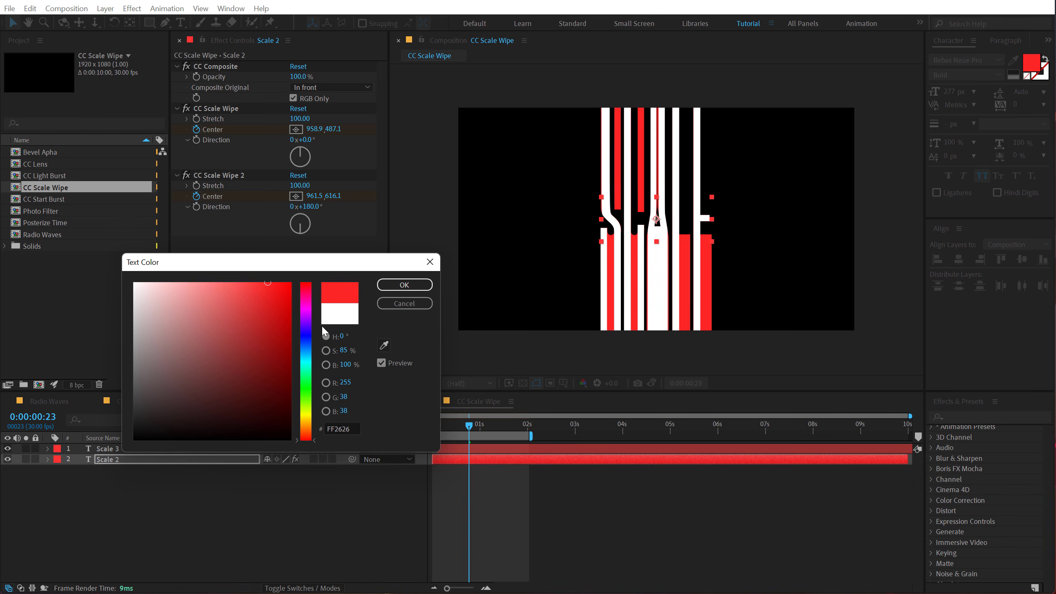
click(308, 346)
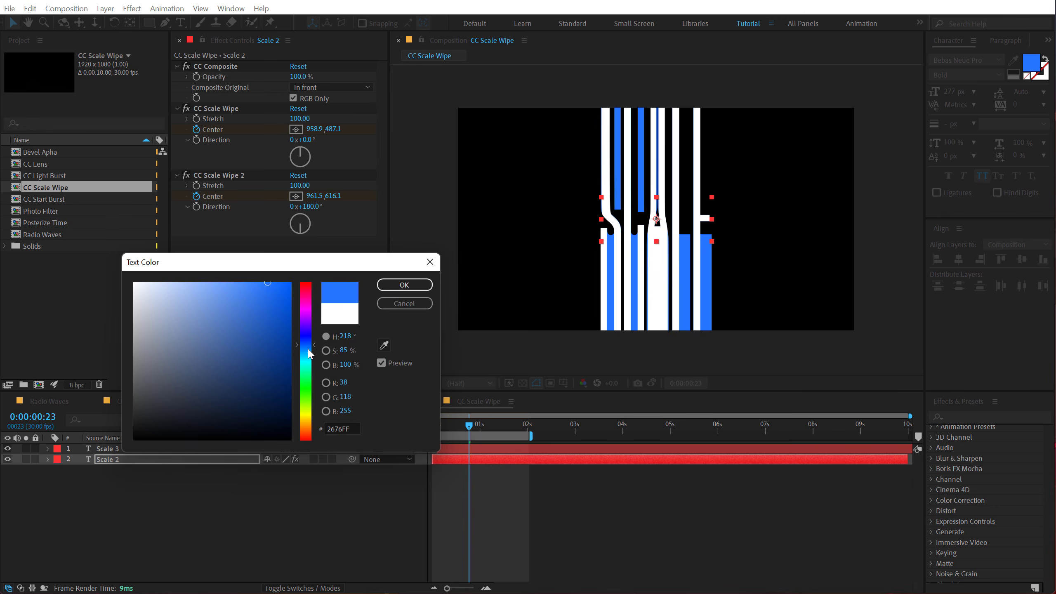
click(418, 290)
click(437, 423)
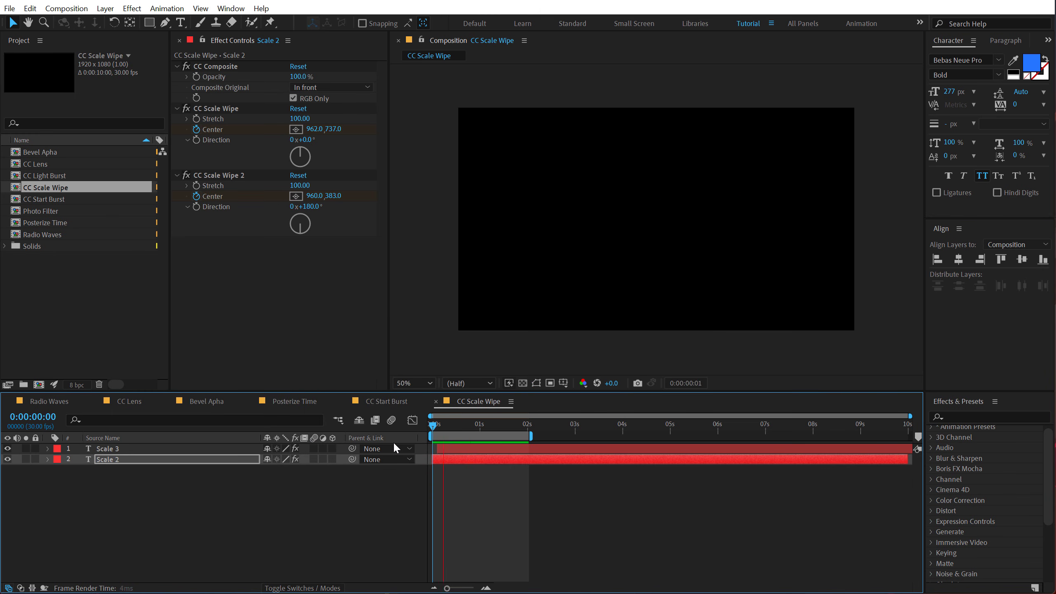
key(space)
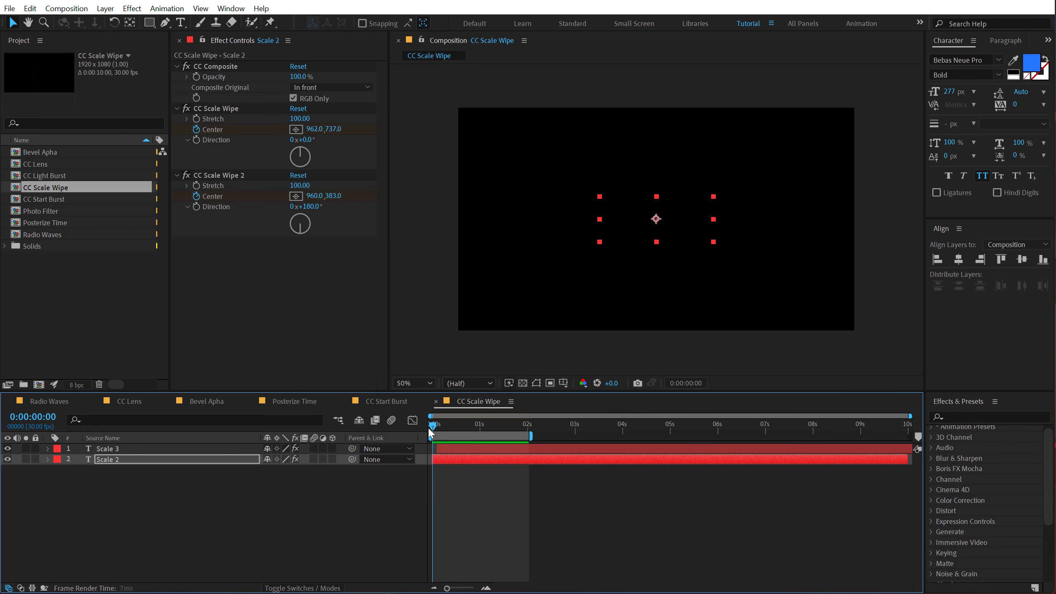
drag(430, 430, 465, 428)
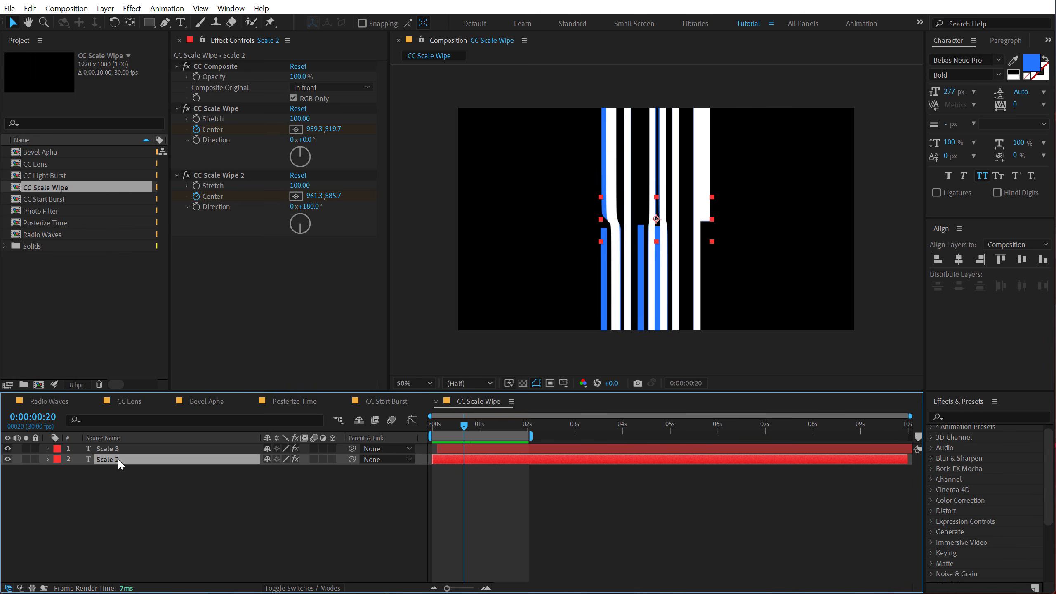
- Duplicate the Scale 2 layer again and shift both the new copy and Scale 3 slightly later in the timeline
key(ctrl+d)
shift+click(451, 451)
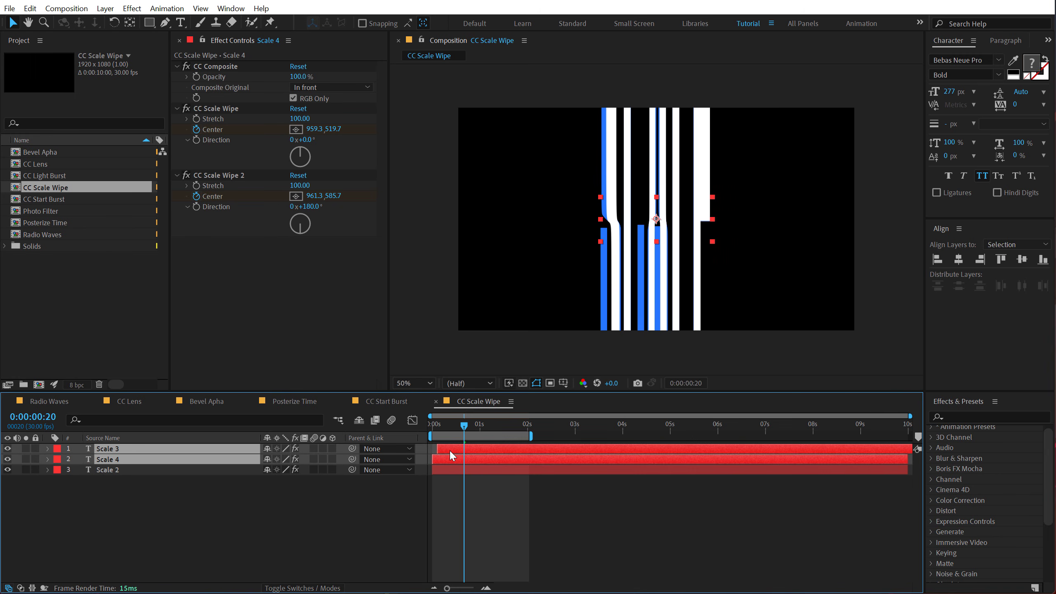
drag(452, 451, 454, 453)
- Change the Scale 2 text color to red FF1E1E and preview the staggered three-color wipe from the first frame
click(462, 472)
click(1032, 62)
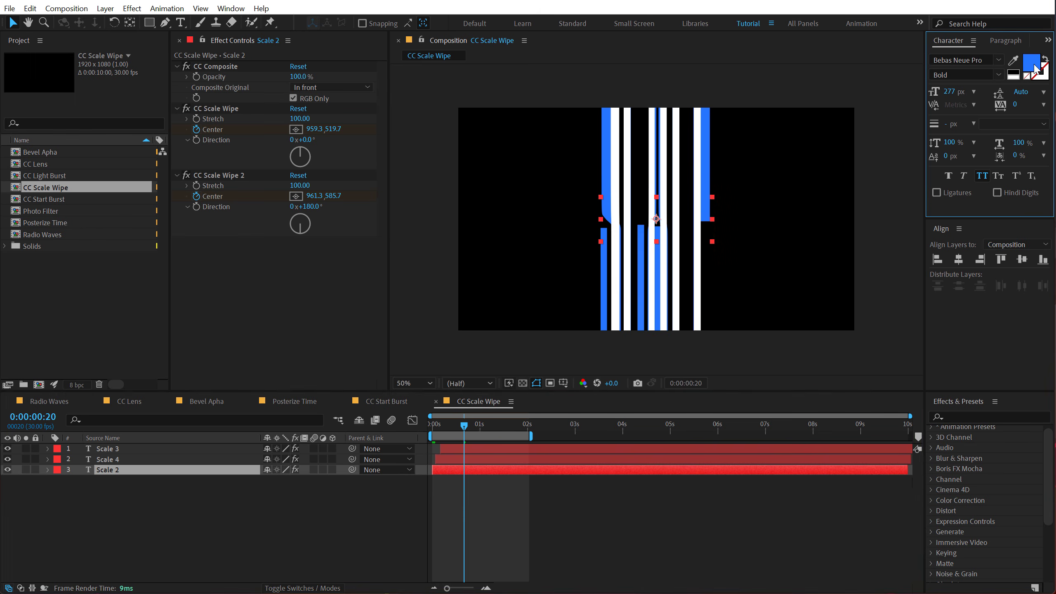
click(155, 388)
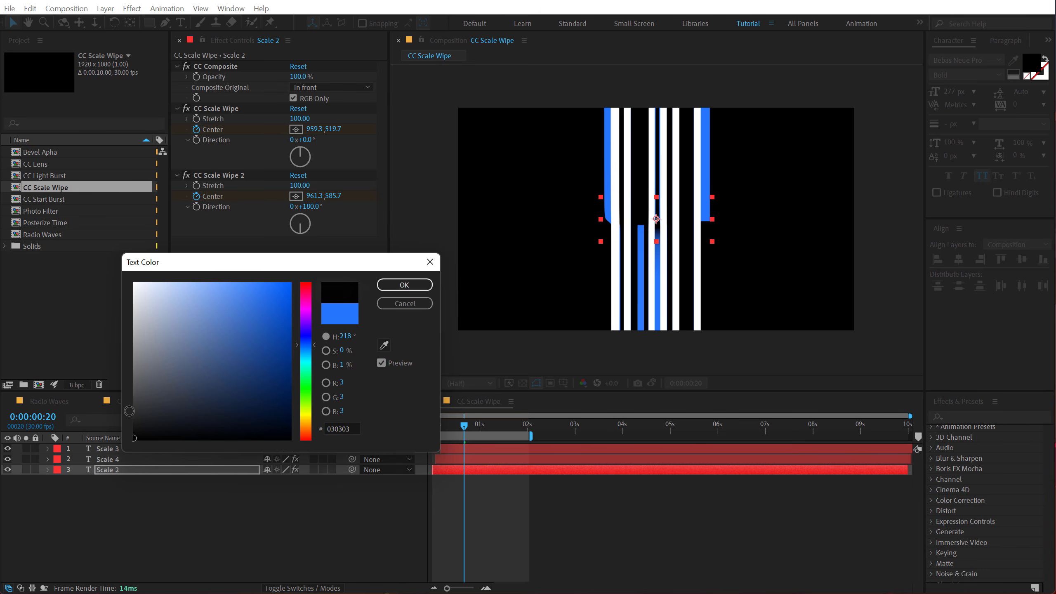
click(310, 283)
drag(283, 291, 272, 249)
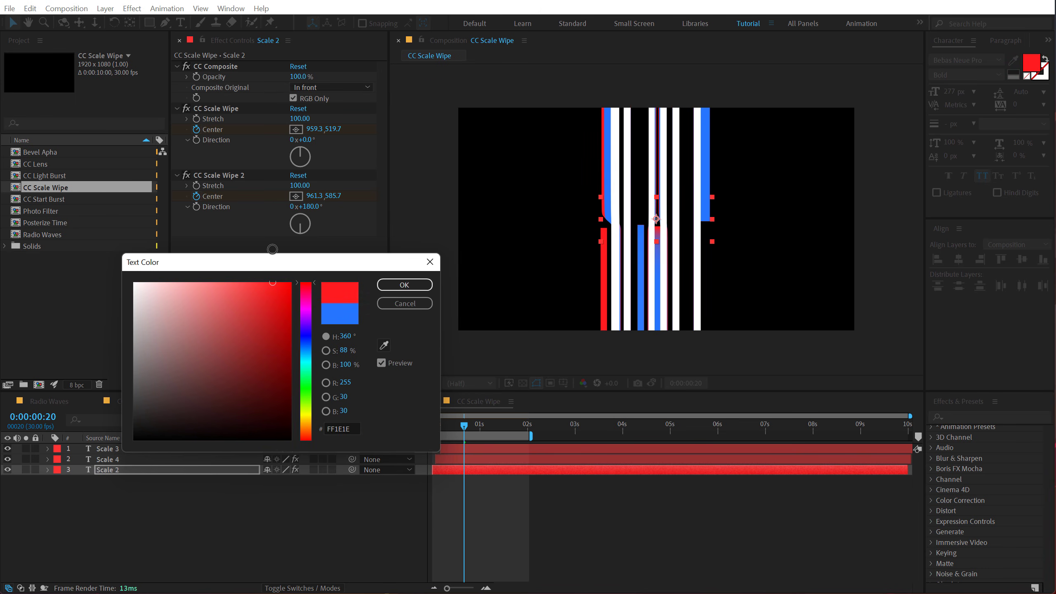
click(417, 281)
drag(433, 429, 468, 425)
key(space)
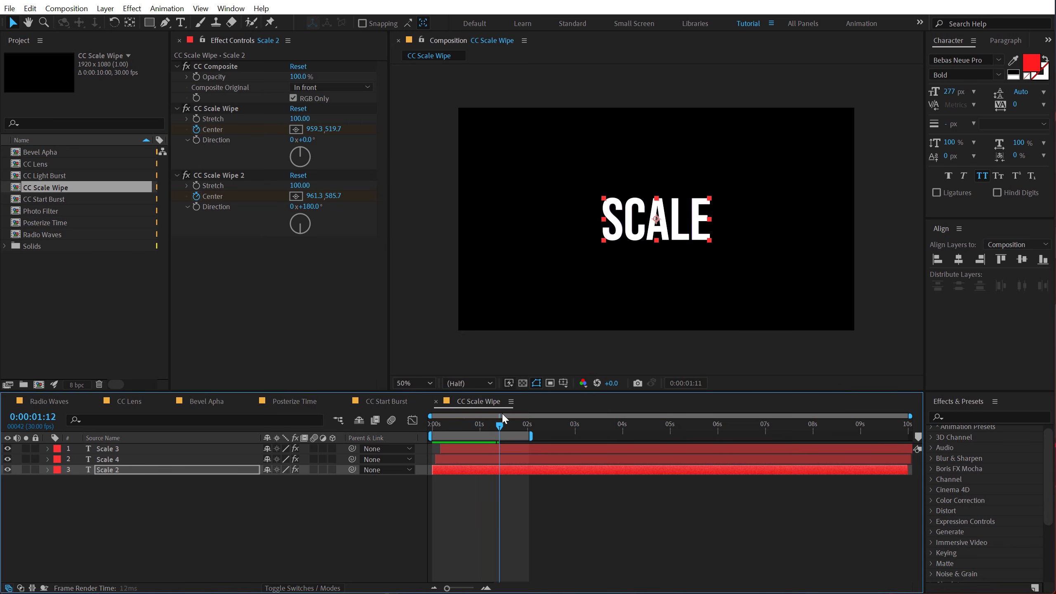
drag(468, 422, 425, 415)
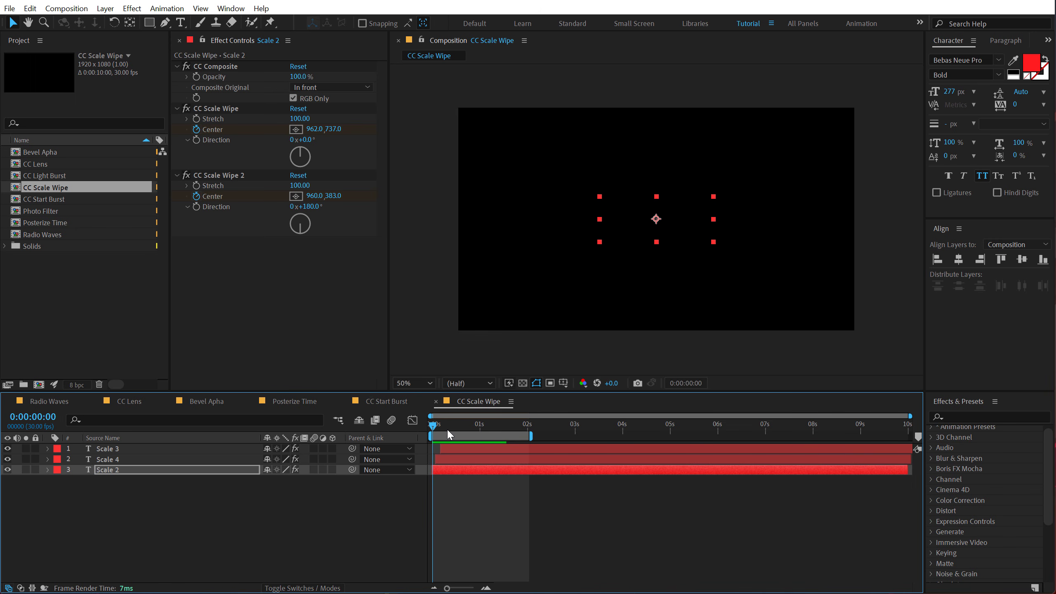
drag(451, 428, 469, 428)
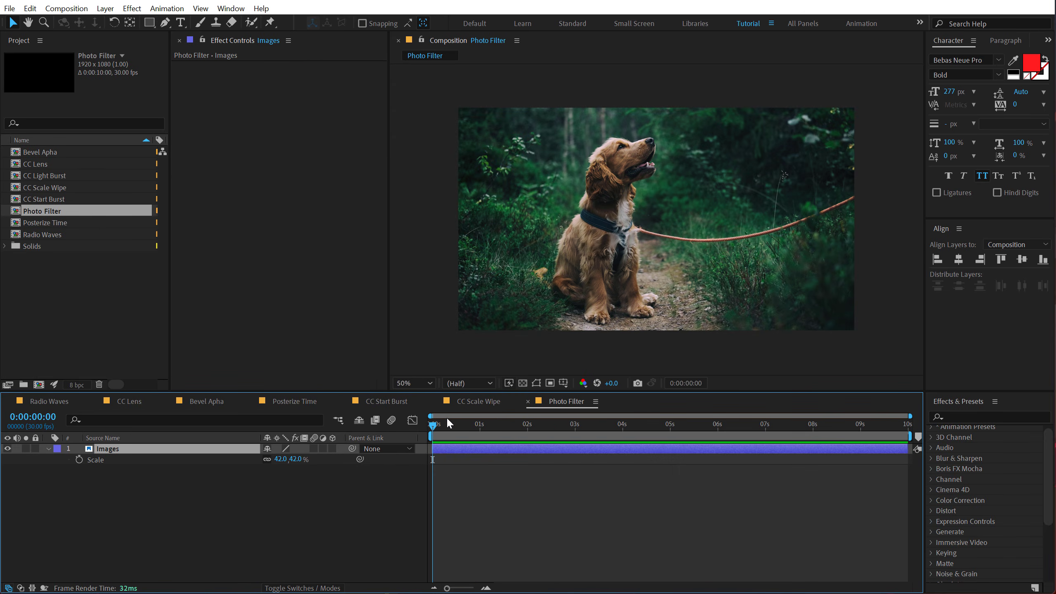
- Collapse the Images layer's properties in the Photo Filter composition and apply the Photo Filter effect to that layer
click(48, 449)
click(149, 495)
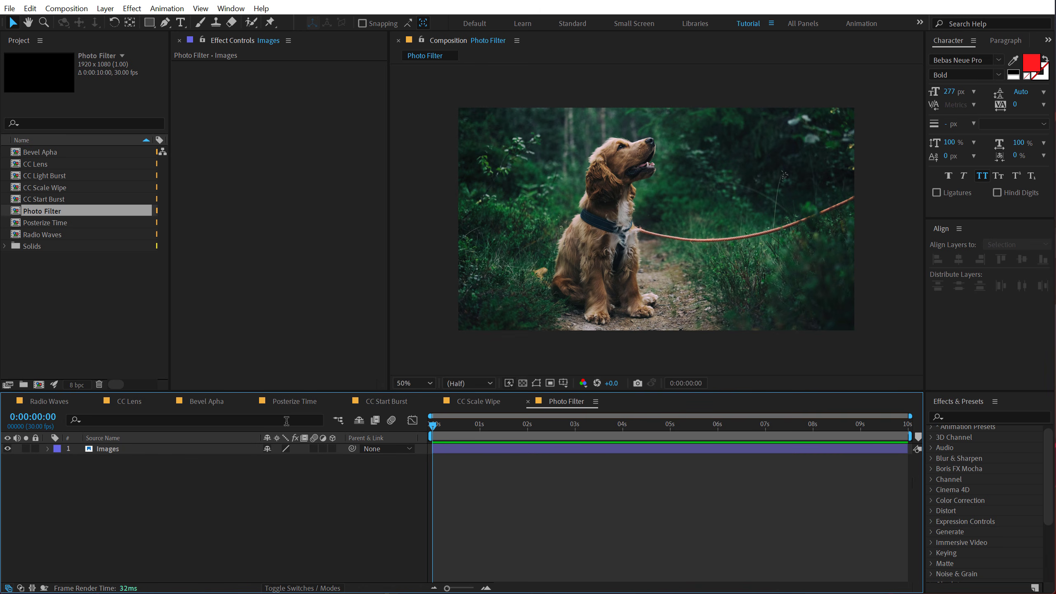
click(122, 455)
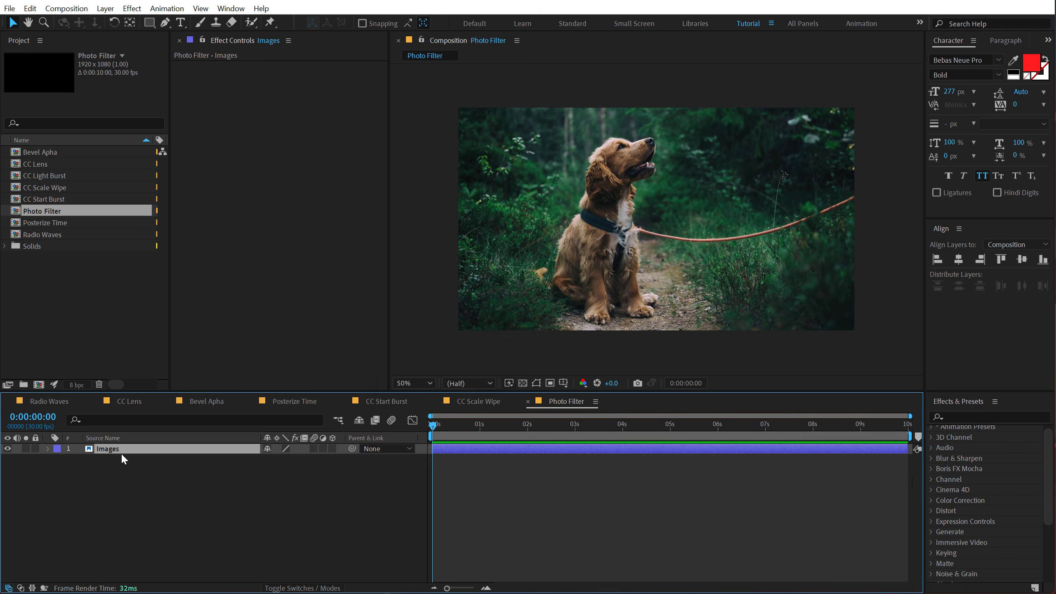
key(ctrl+space)
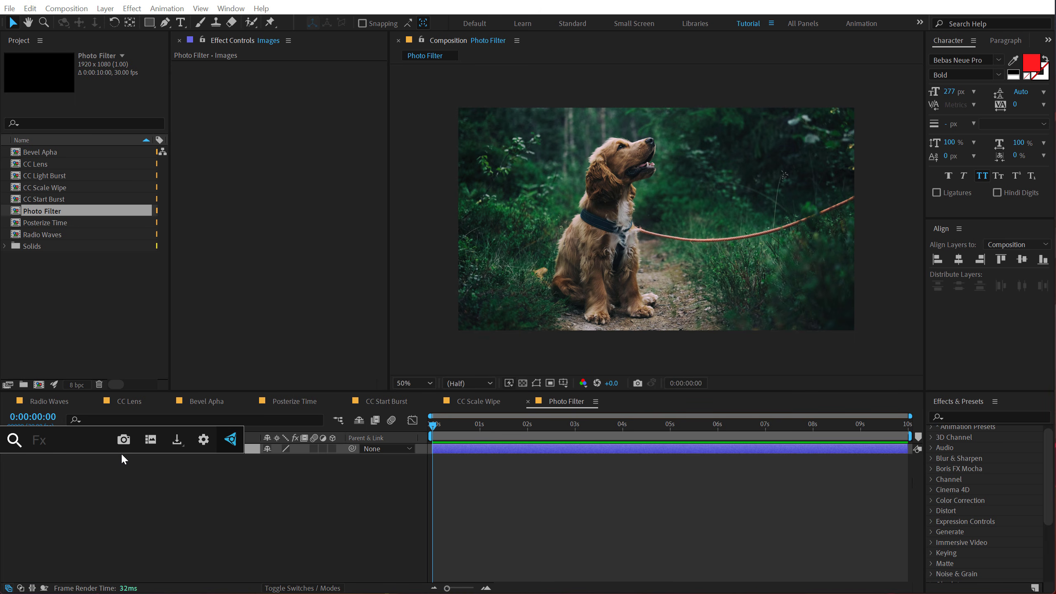
text(phot)
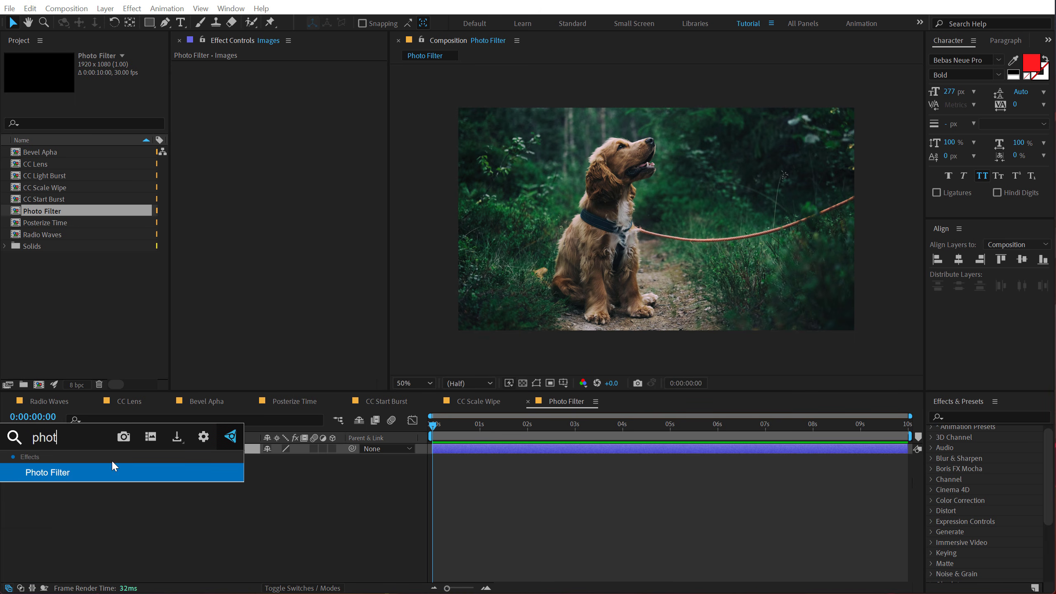
click(113, 470)
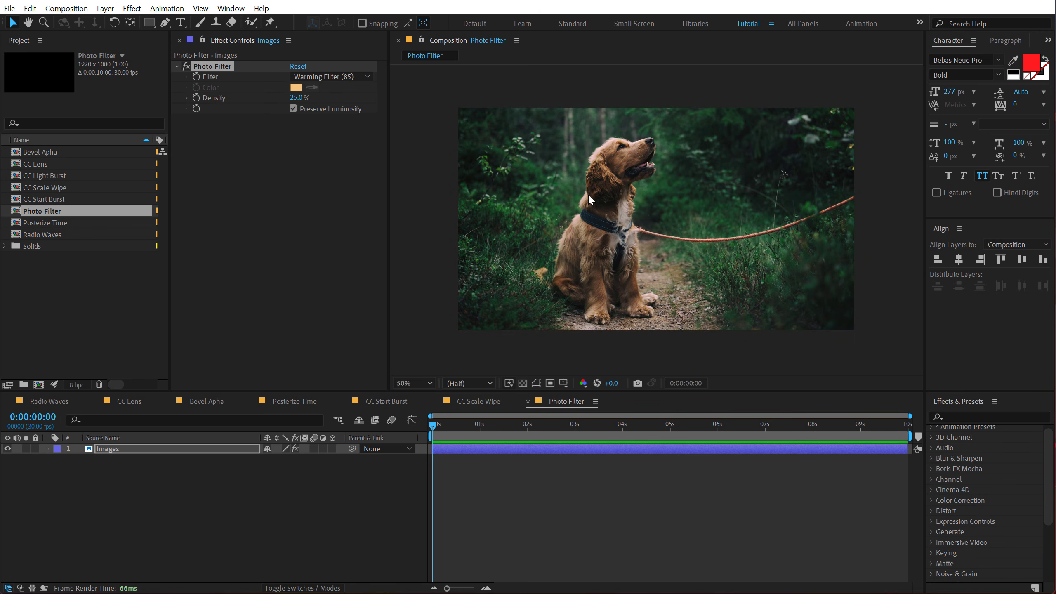
- Set the Photo Filter's Density to 45% with the warming filter, viewing the dog close up
scroll(588, 202, up, 2)
drag(593, 189, 649, 242)
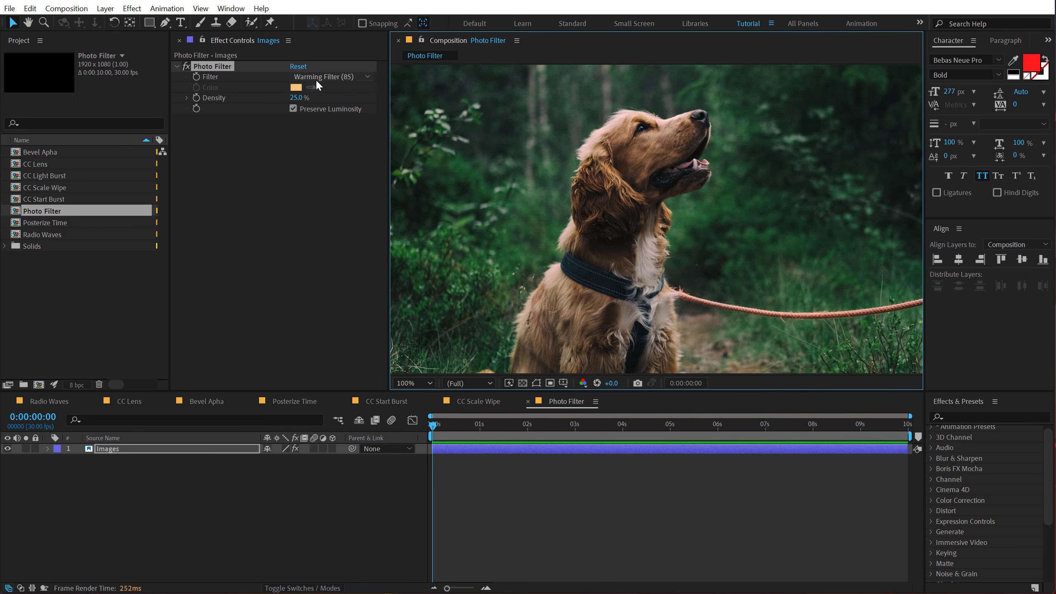
drag(301, 97, 310, 98)
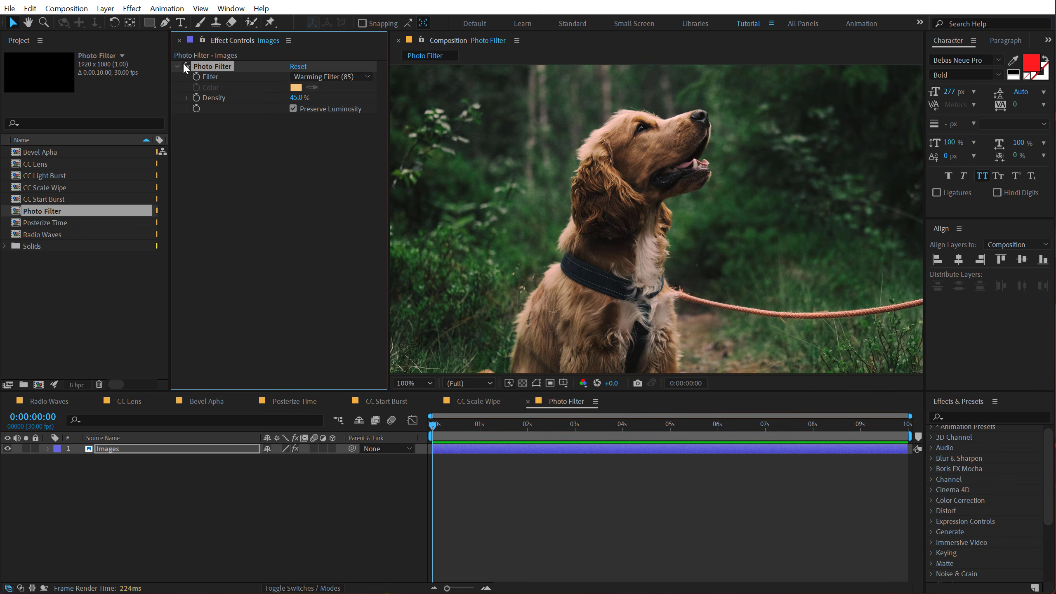
- Switch the Photo Filter to Cooling Filter (LBB) and set its Density to 32%
click(332, 77)
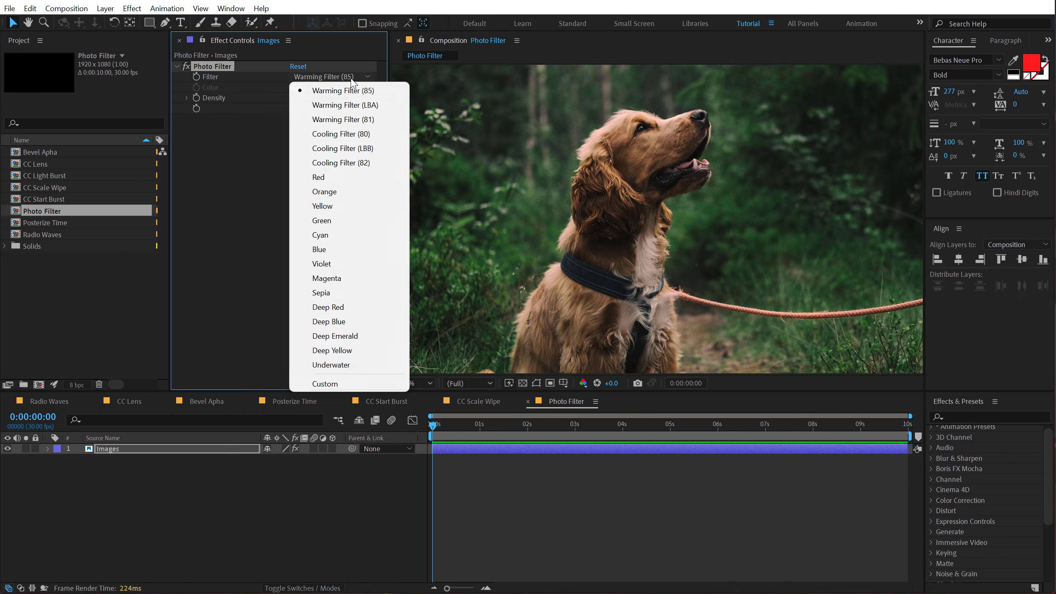
click(346, 149)
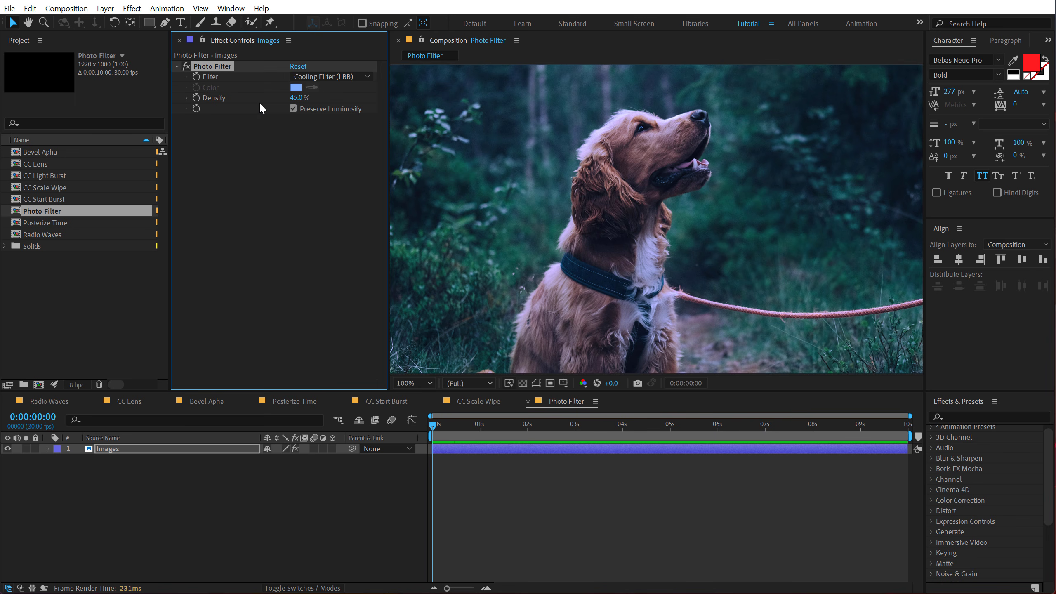
drag(296, 98, 272, 99)
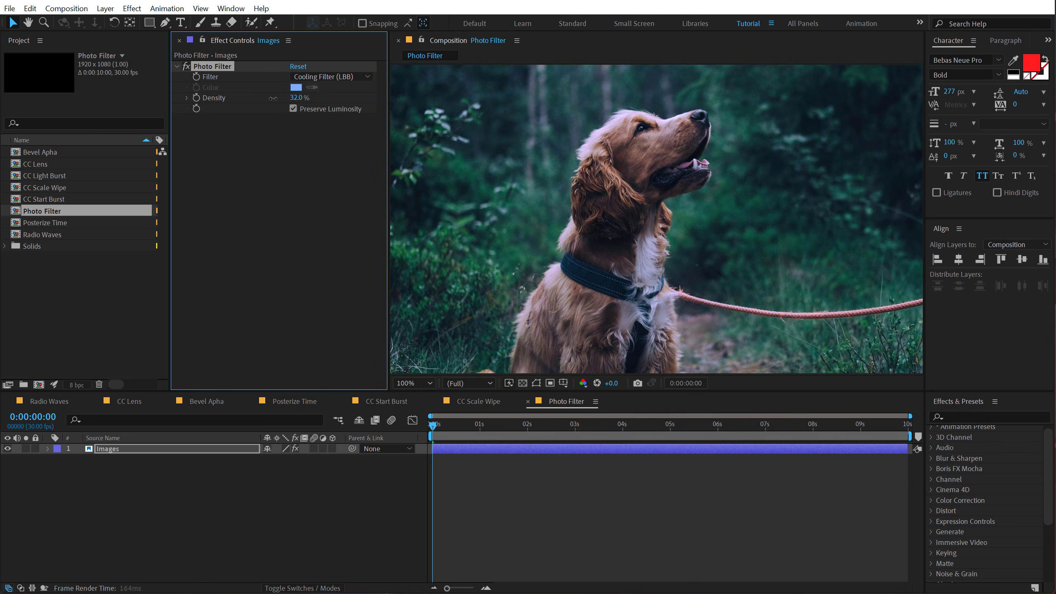
- Compare the cooling filter with Preserve Luminosity off and on again at 100% Density
click(293, 108)
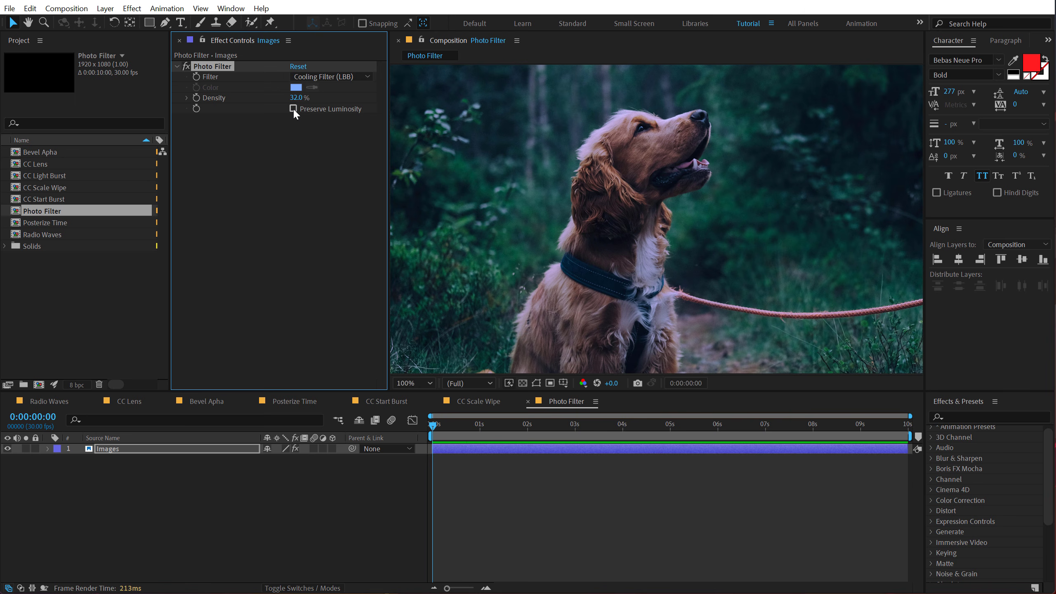
drag(298, 97, 677, 160)
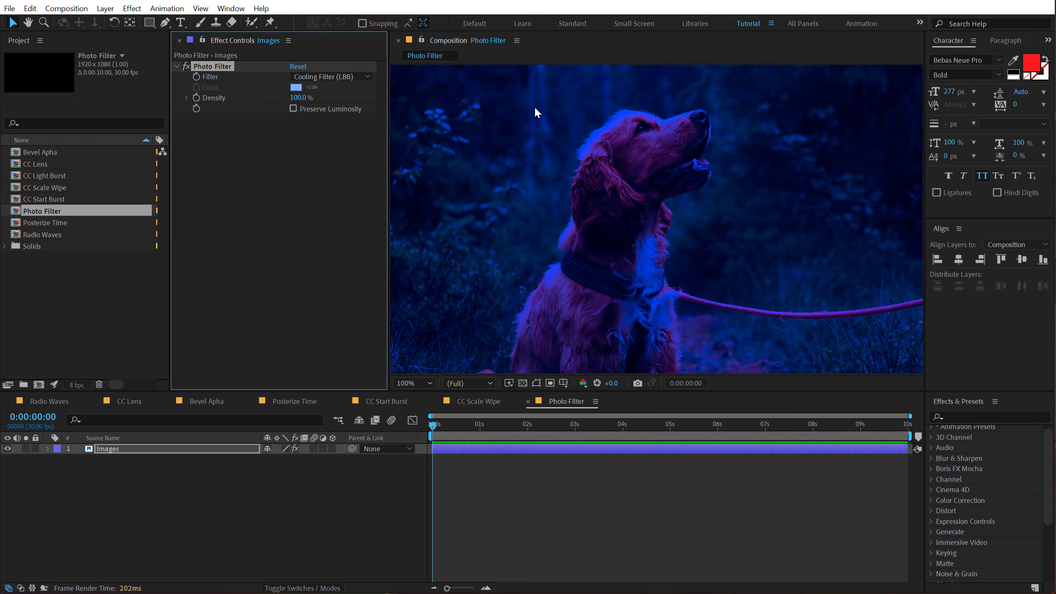
click(293, 109)
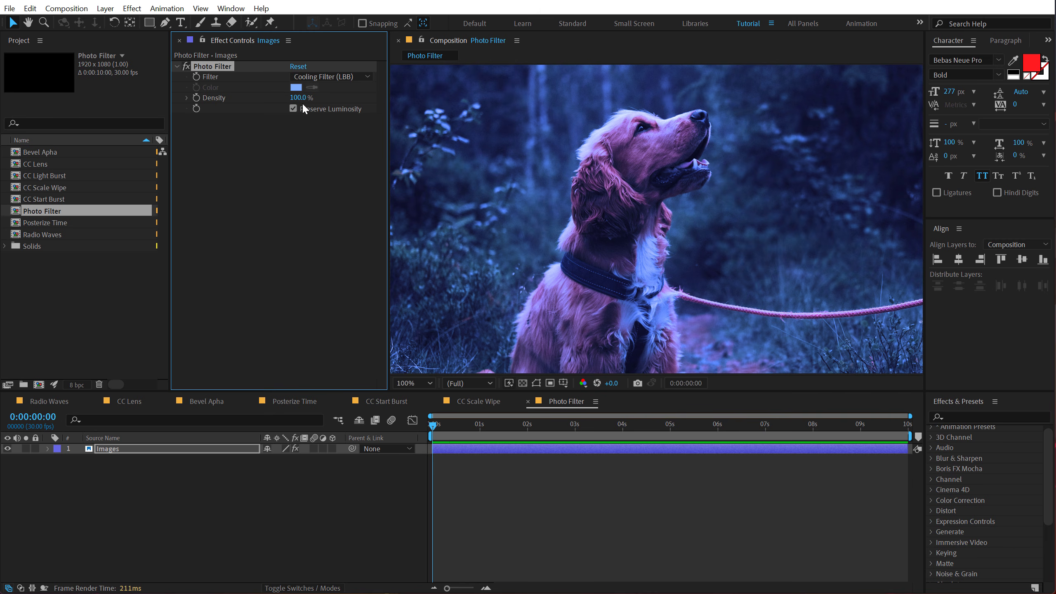
- Lower the Photo Filter's Density to 31% and set the filter to Magenta
drag(300, 98, 254, 100)
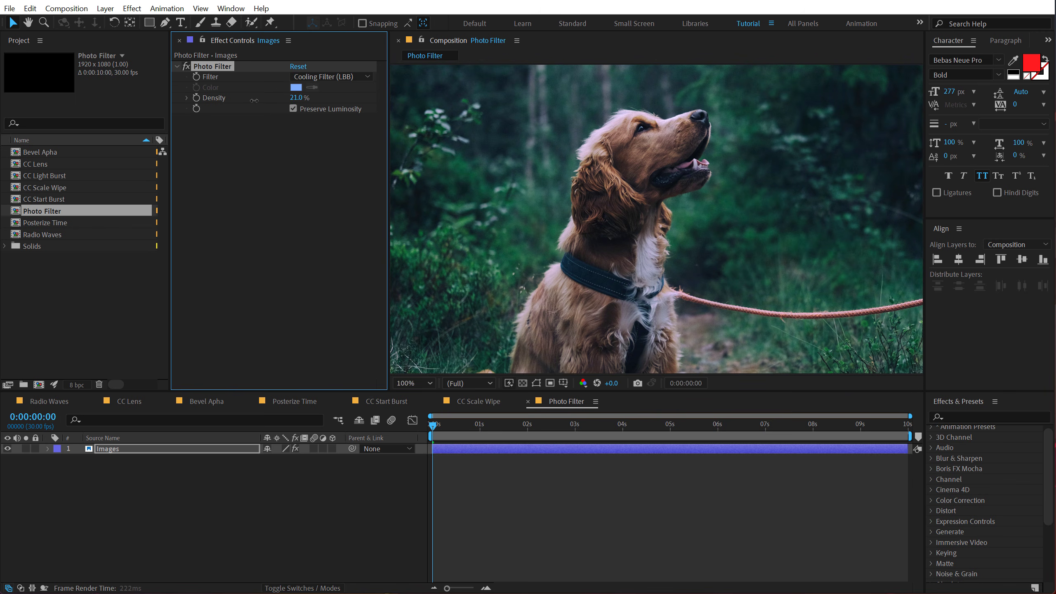
click(333, 77)
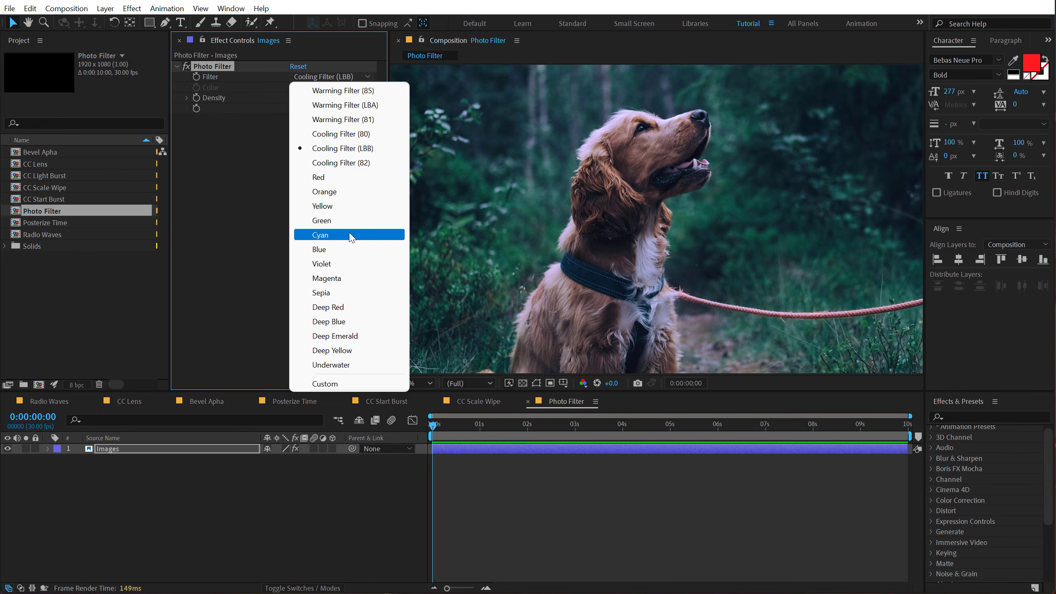
click(332, 278)
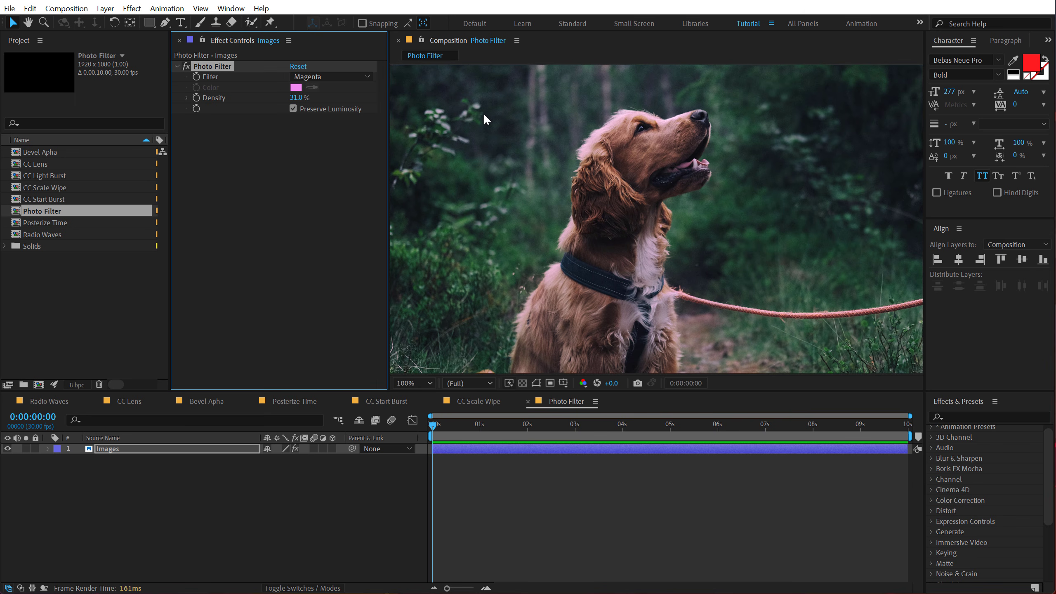
- Switch the Photo Filter to Custom, pick a new filter color, adjust its Density, and toggle the effect to compare
click(326, 77)
click(329, 383)
click(298, 89)
drag(307, 407, 309, 429)
drag(287, 362, 302, 366)
click(405, 284)
drag(297, 101, 314, 99)
click(187, 67)
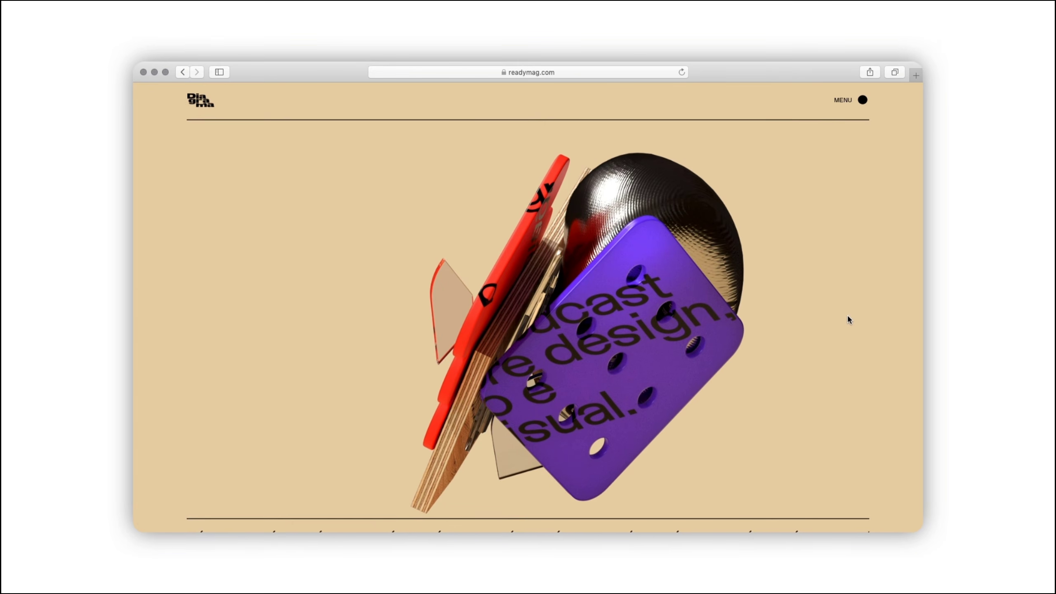
- Switch to Readymag in the browser, show only the Portfolio templates, and open the Moonlight template
scroll(848, 315, down, 15)
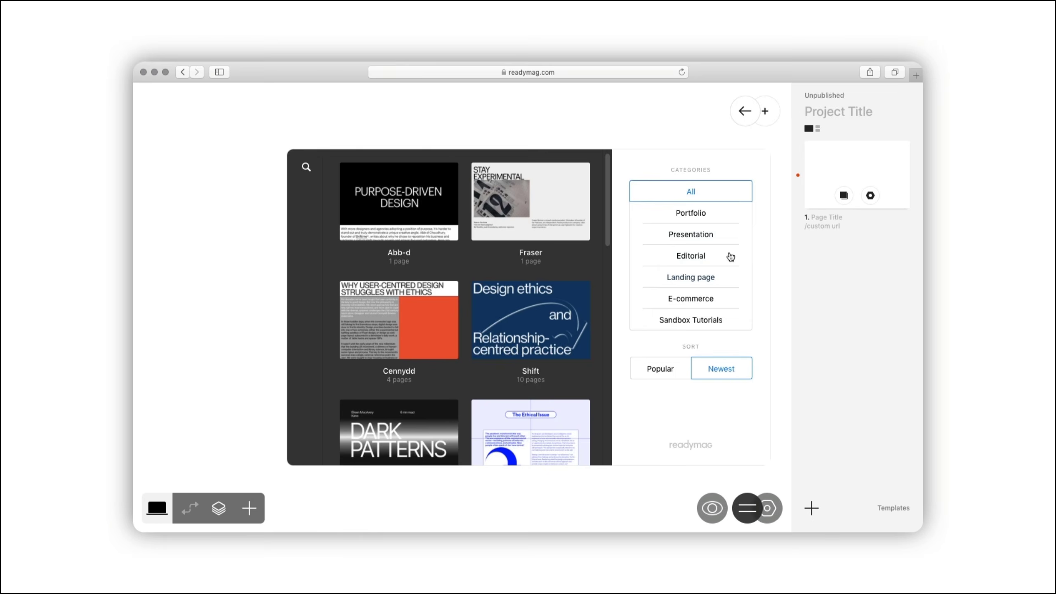
click(707, 212)
scroll(453, 308, down, 10)
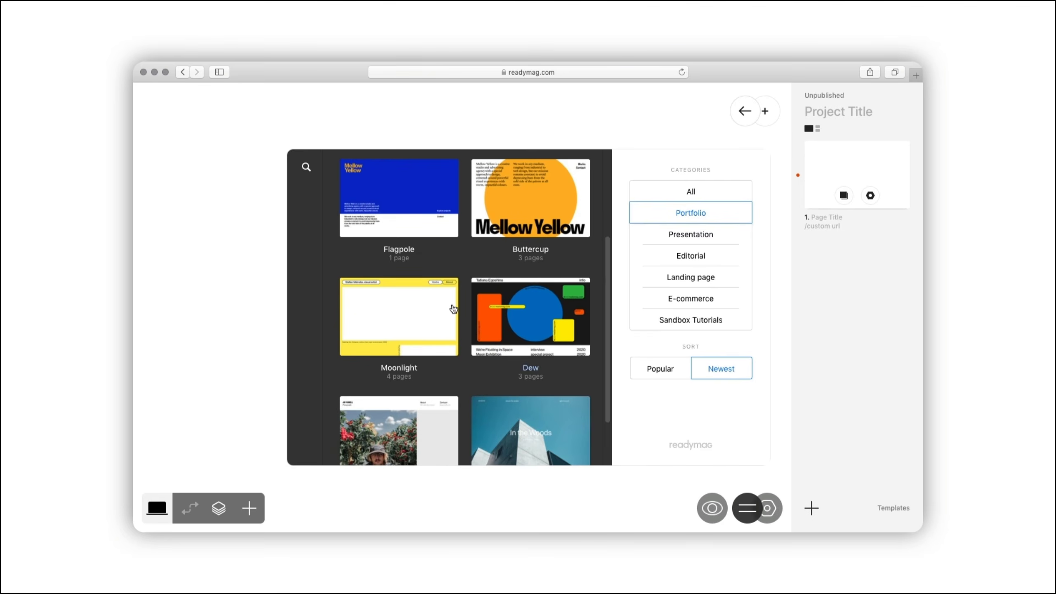
click(454, 309)
scroll(461, 291, down, 5)
click(673, 440)
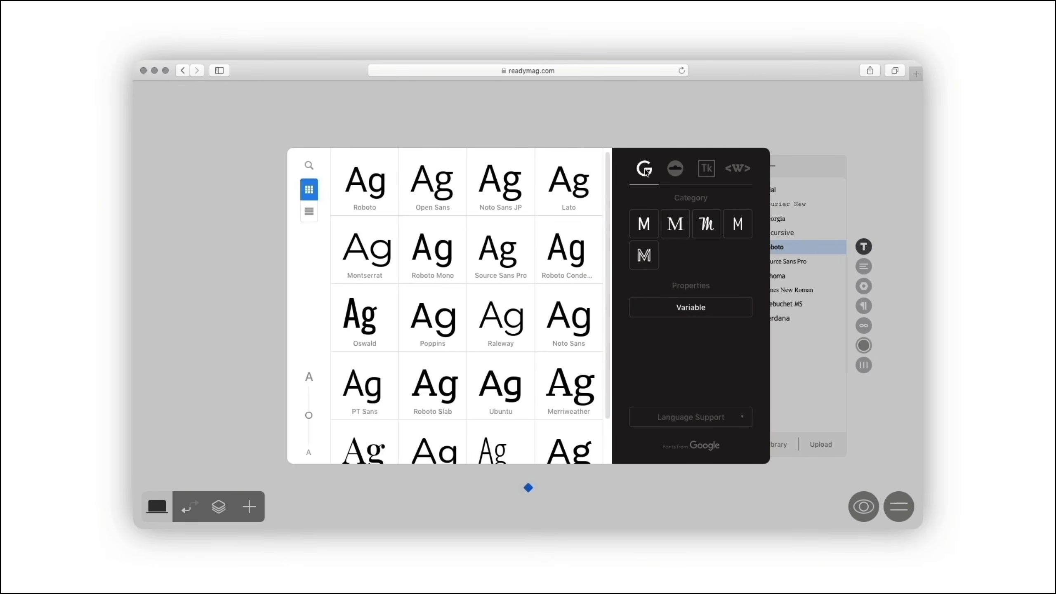
- Switch the font library to the Adobe Typekit source and filter it to sans-serif fonts for Headings
click(676, 168)
click(706, 168)
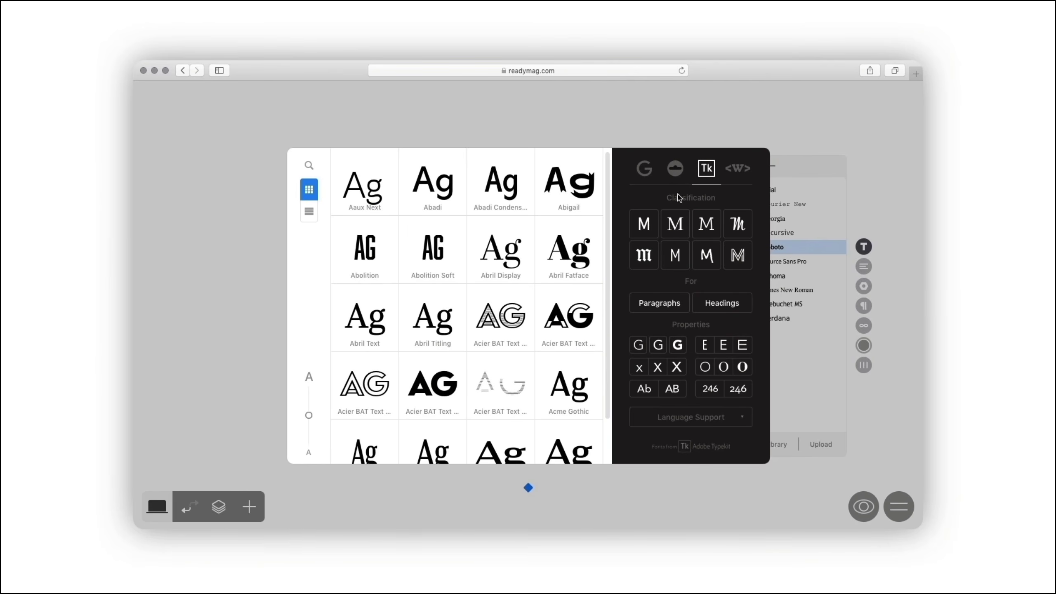
click(643, 224)
click(719, 303)
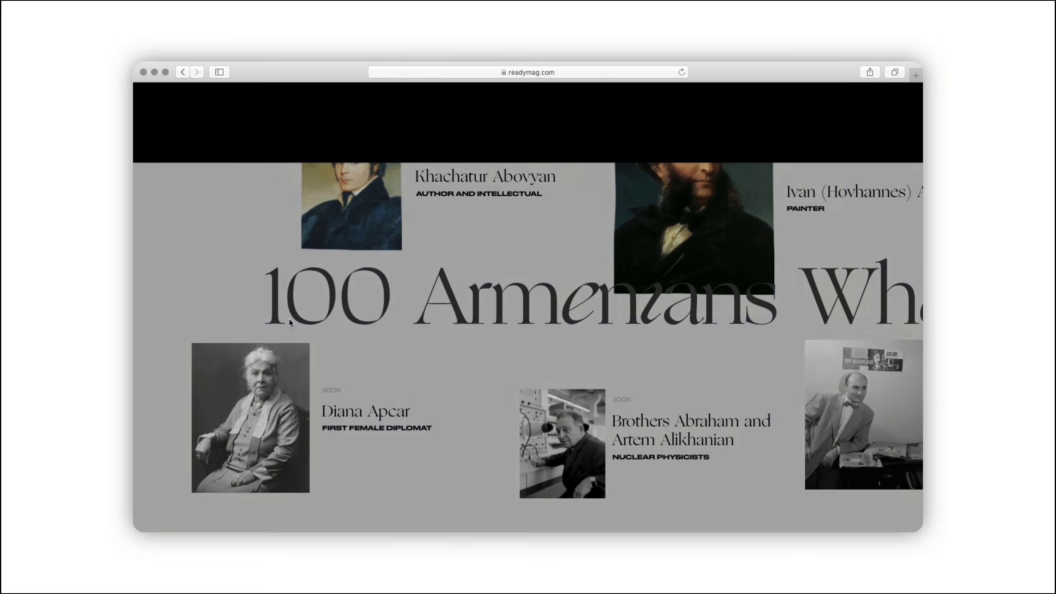
- Look through the Great Armenians site and the Materialist site's Mutual Context and The New Normal Visuals projects
scroll(290, 319, down, 15)
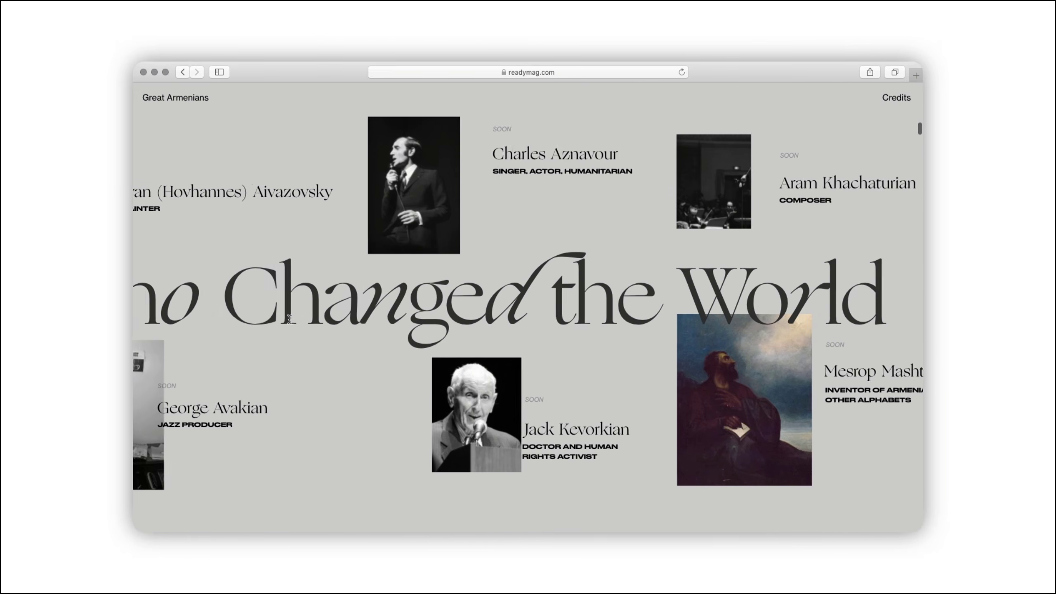
scroll(290, 323, down, 3)
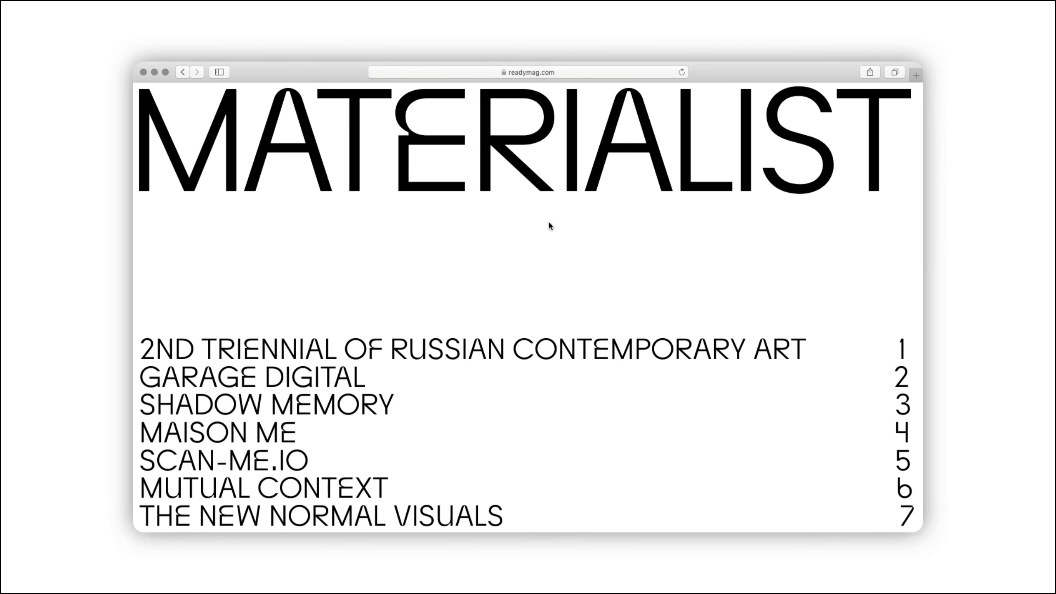
scroll(548, 221, down, 15)
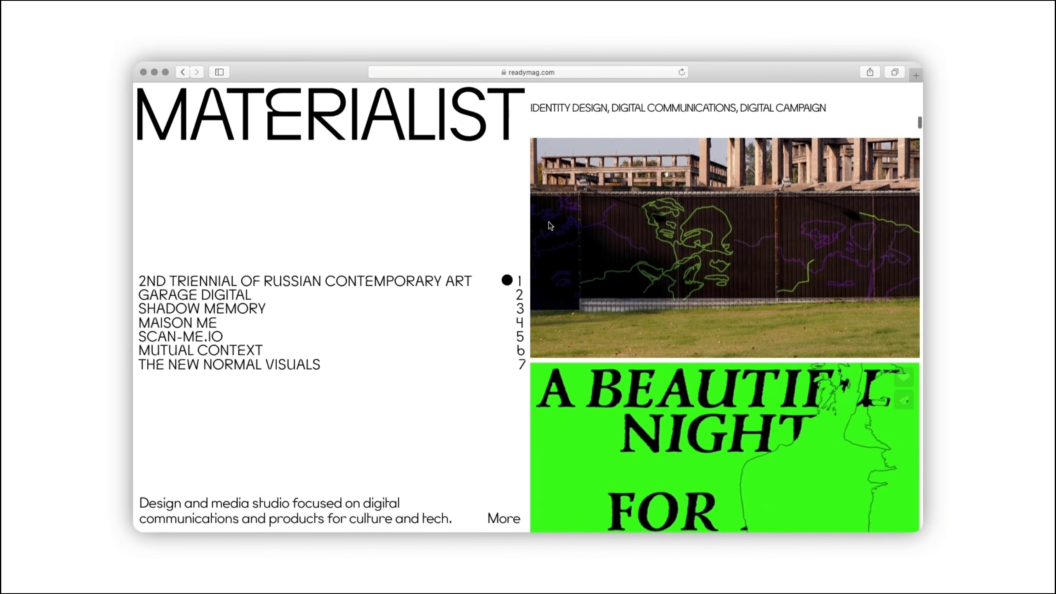
click(237, 352)
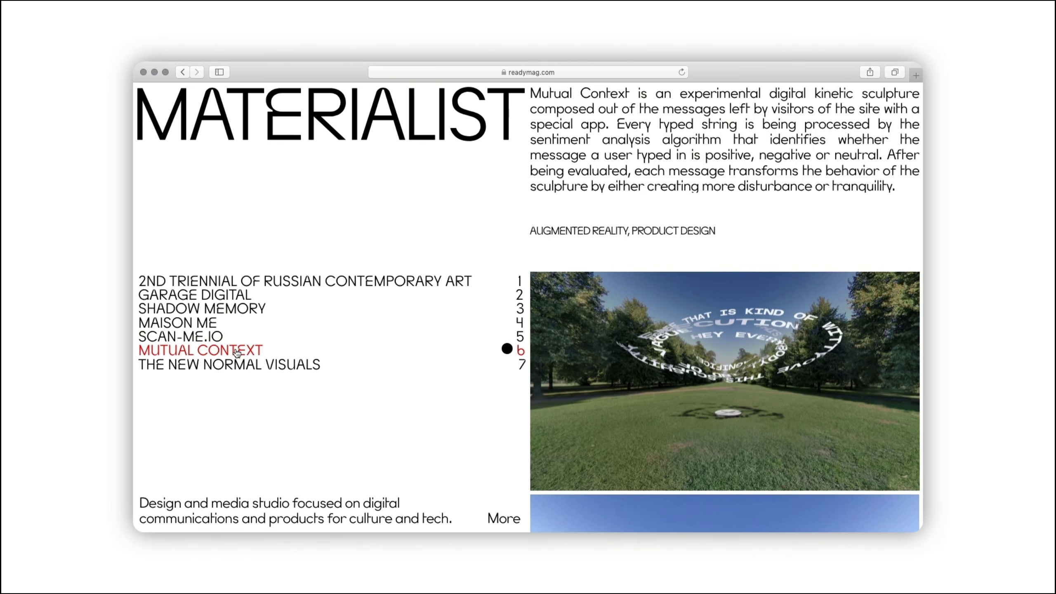
scroll(237, 351, down, 5)
click(235, 366)
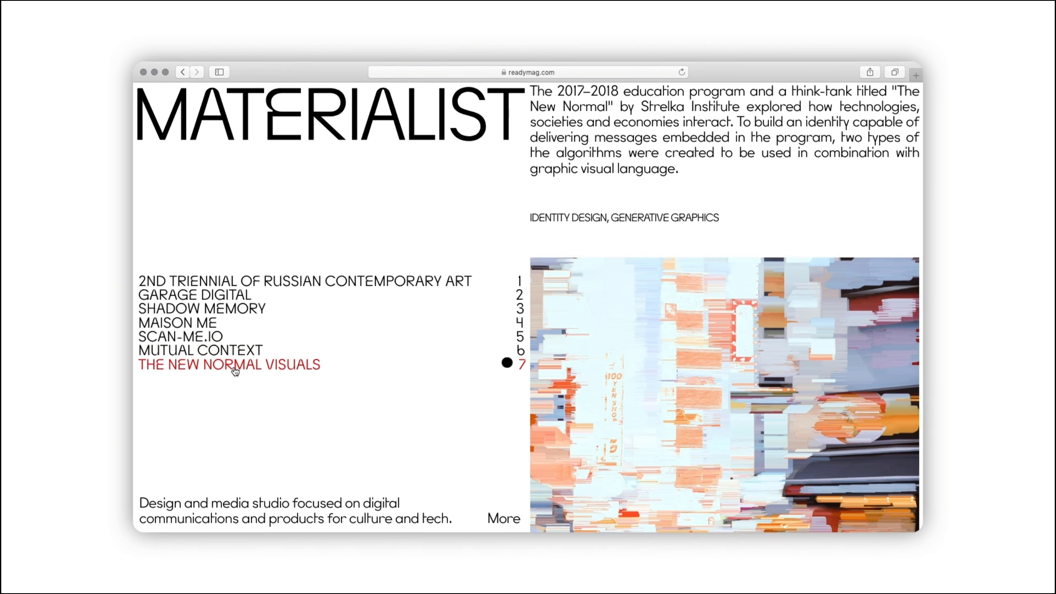
scroll(235, 370, down, 5)
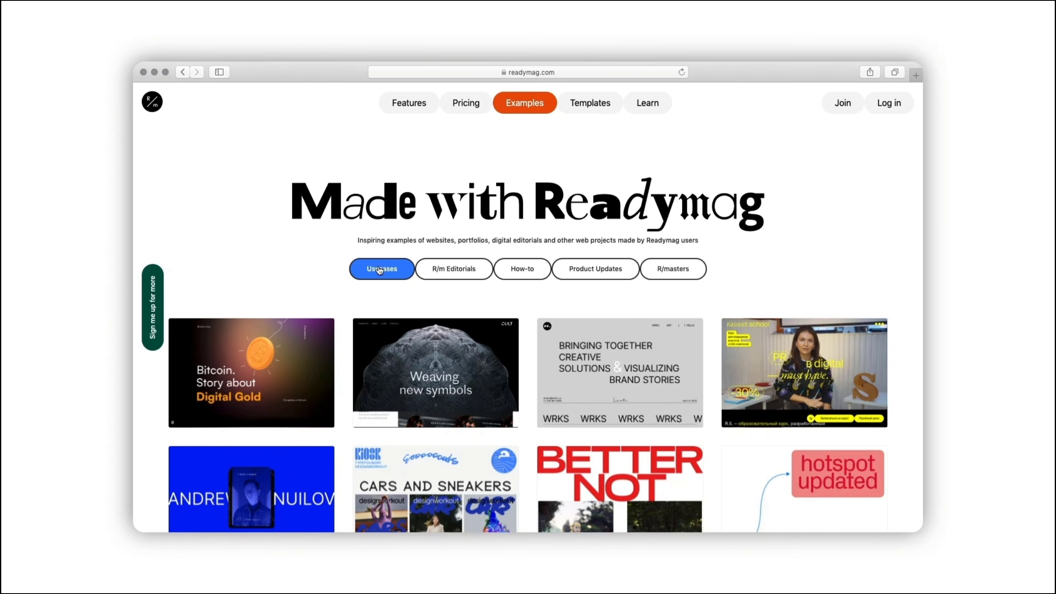
- Look through the use-case examples on the Made with Readymag page
scroll(154, 217, down, 5)
scroll(154, 223, down, 15)
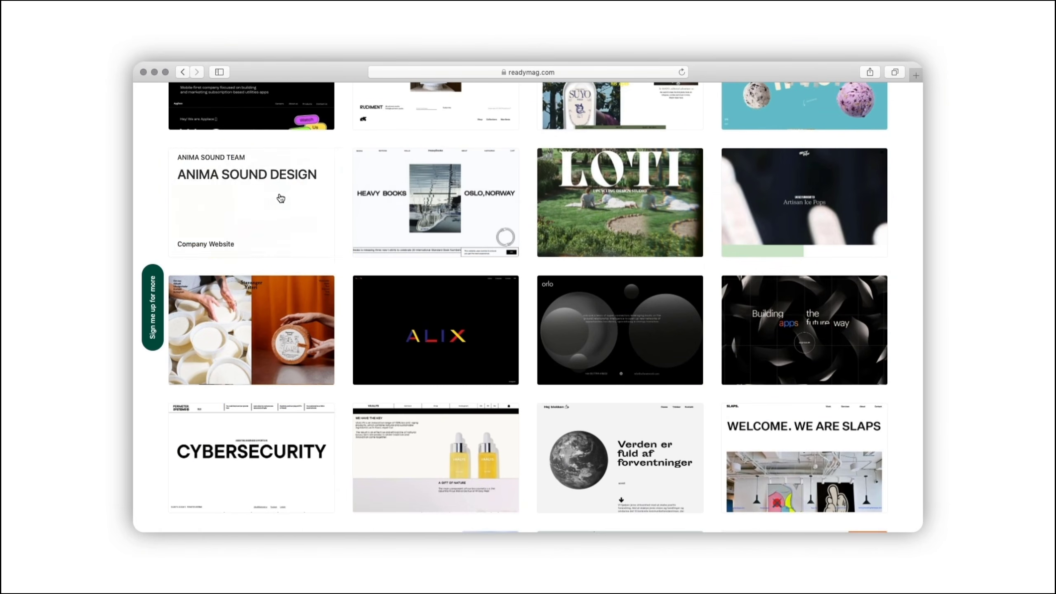
- Open the LOTI upcycling design studio example and look through its page
click(602, 207)
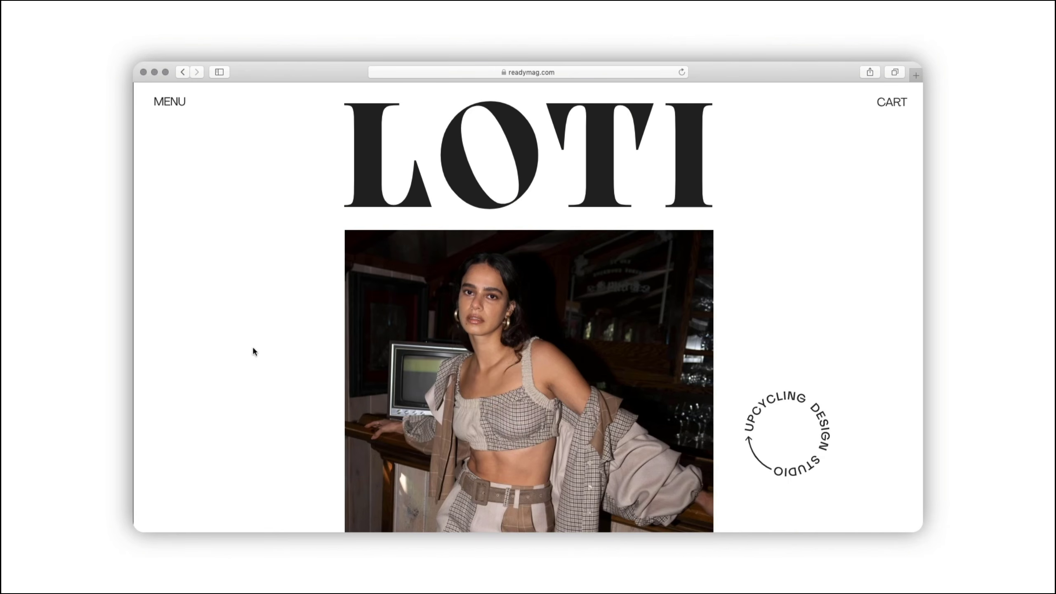
scroll(252, 345, down, 10)
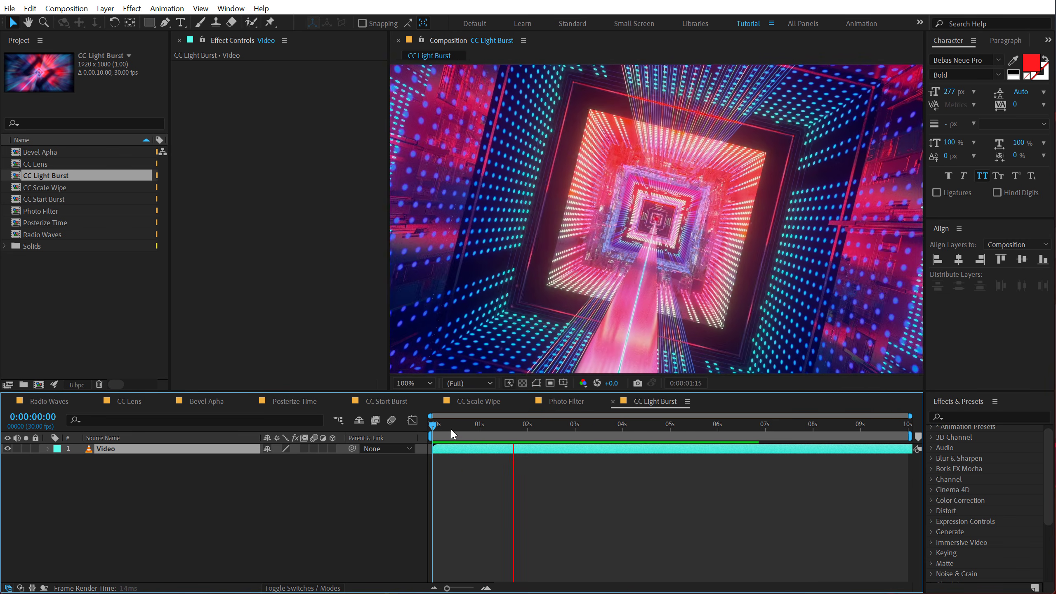
- Switch to After Effects, apply CC Light Burst 2.5 to the Video layer in the CC Light Burst composition, and check it at several frames
drag(540, 430, 572, 430)
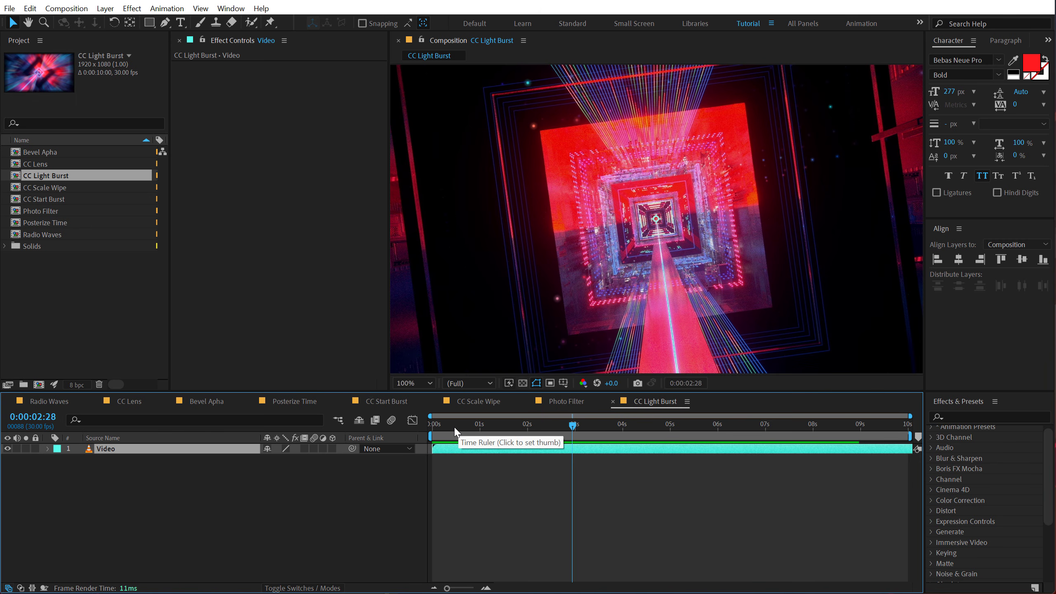
drag(459, 431, 484, 397)
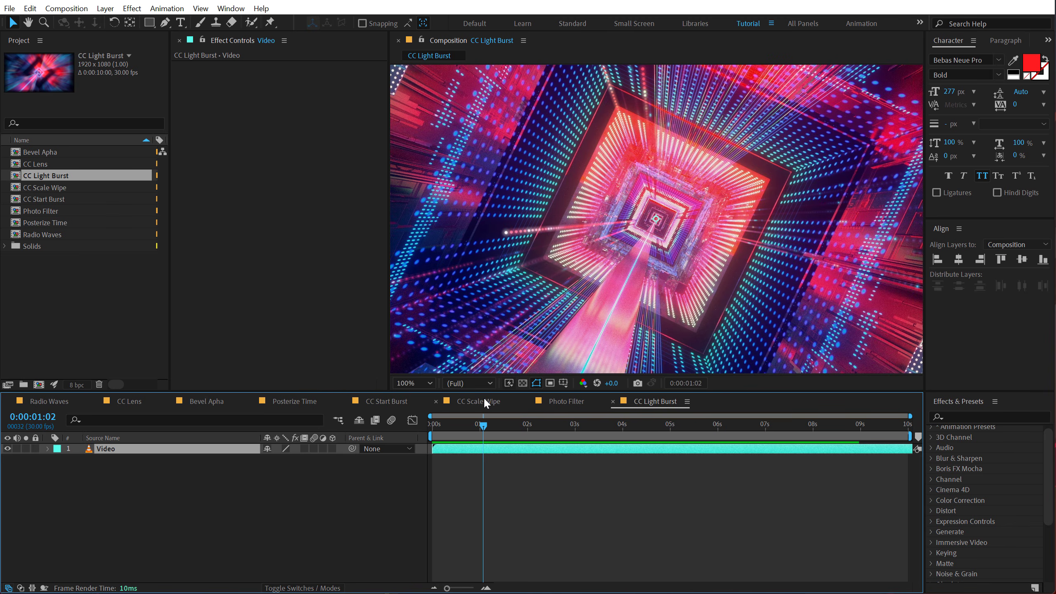
key(ctrl+space)
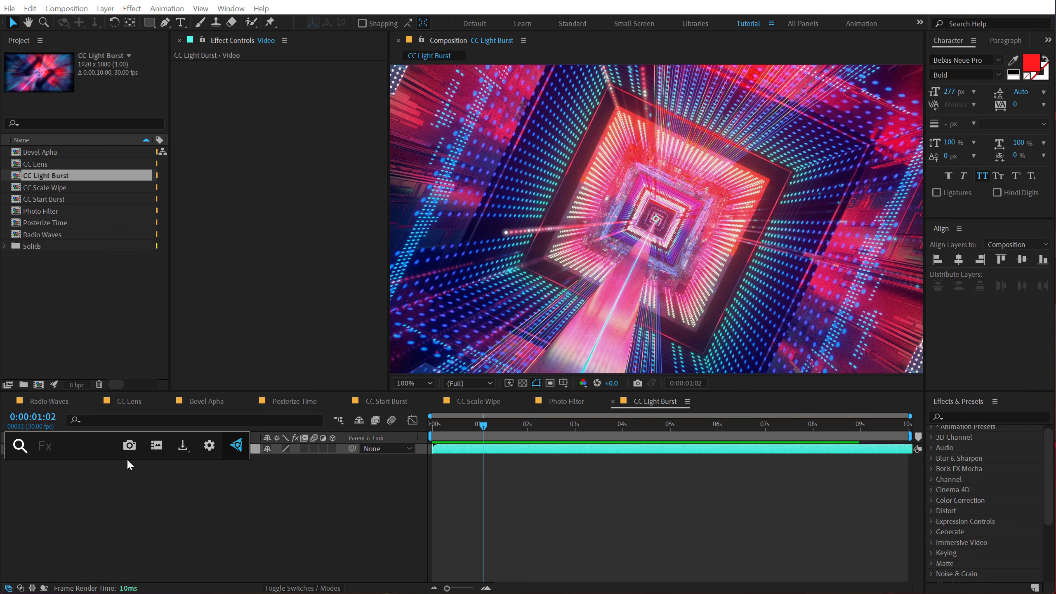
text(cc lig)
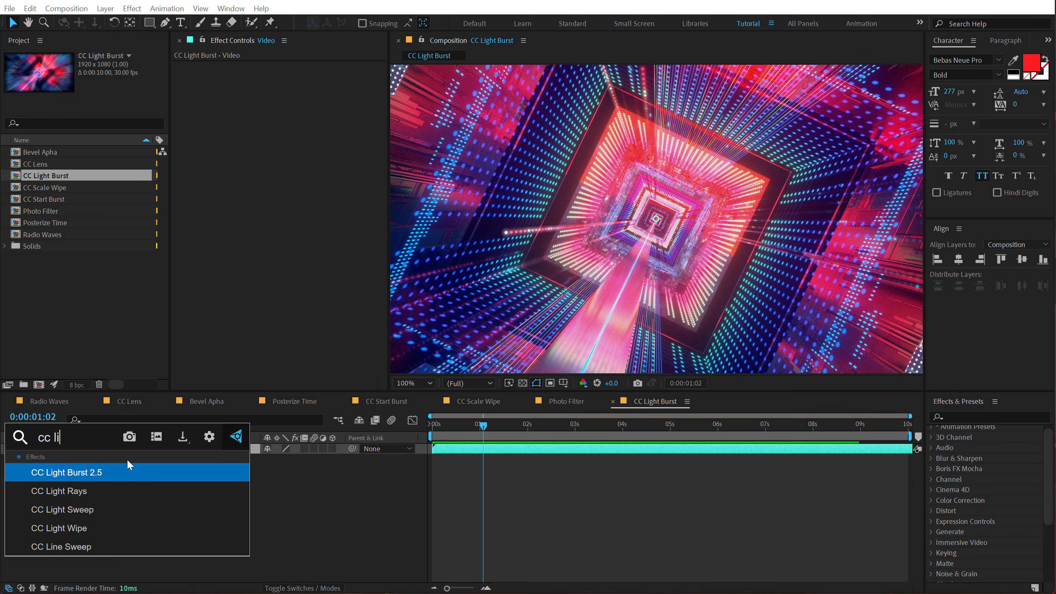
click(112, 467)
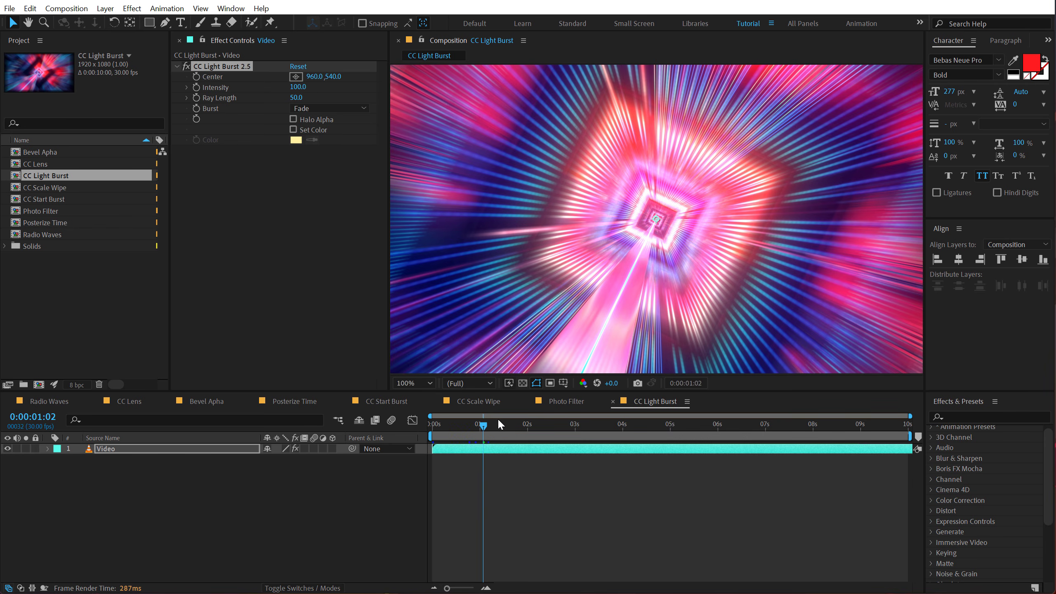
click(518, 426)
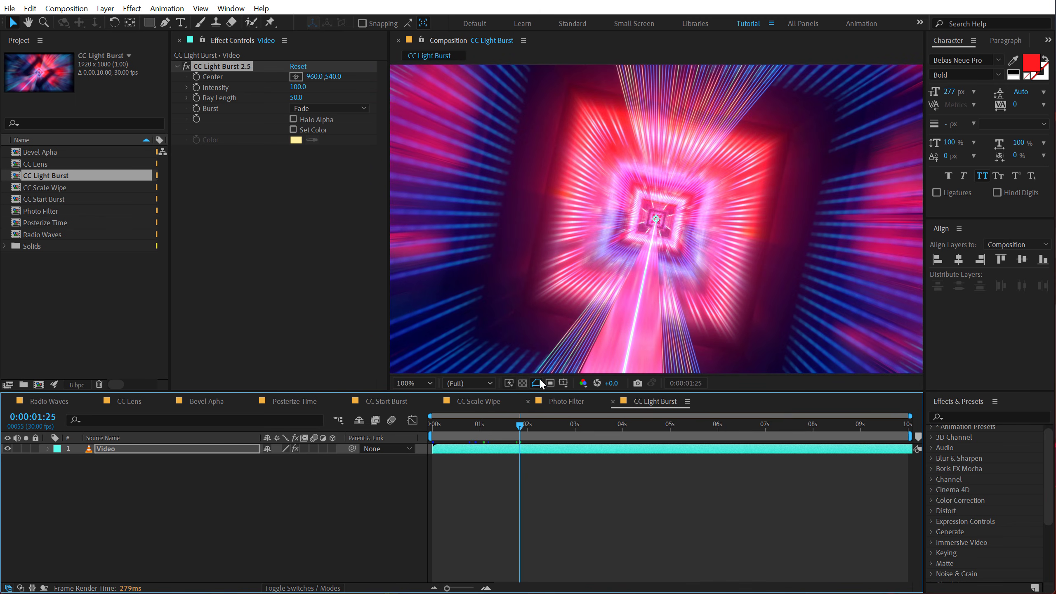
click(534, 430)
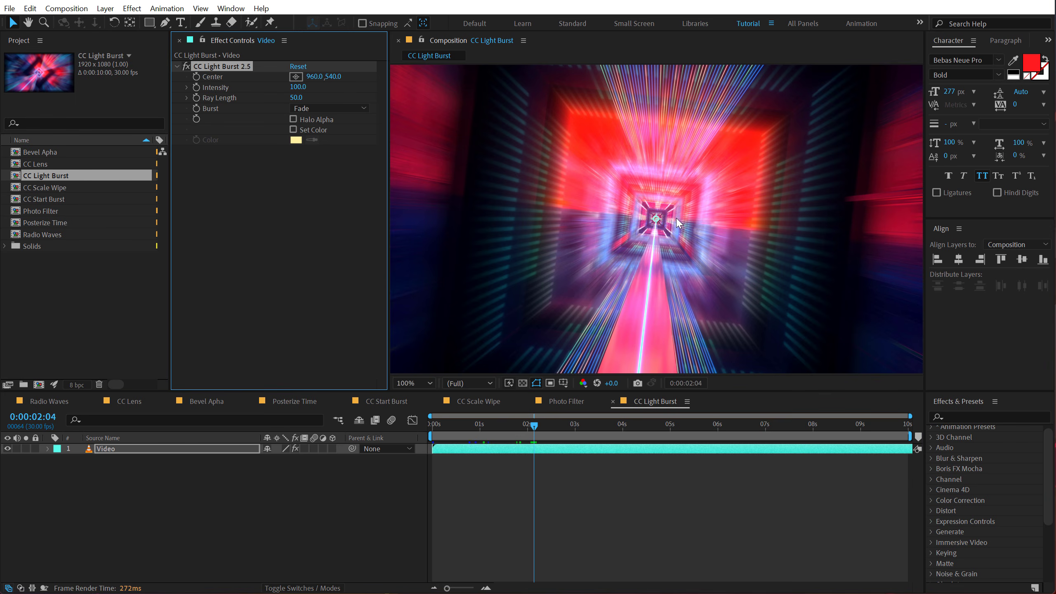
- Try moving the light burst's center away from the middle of the frame, undoing each move
drag(656, 218, 741, 142)
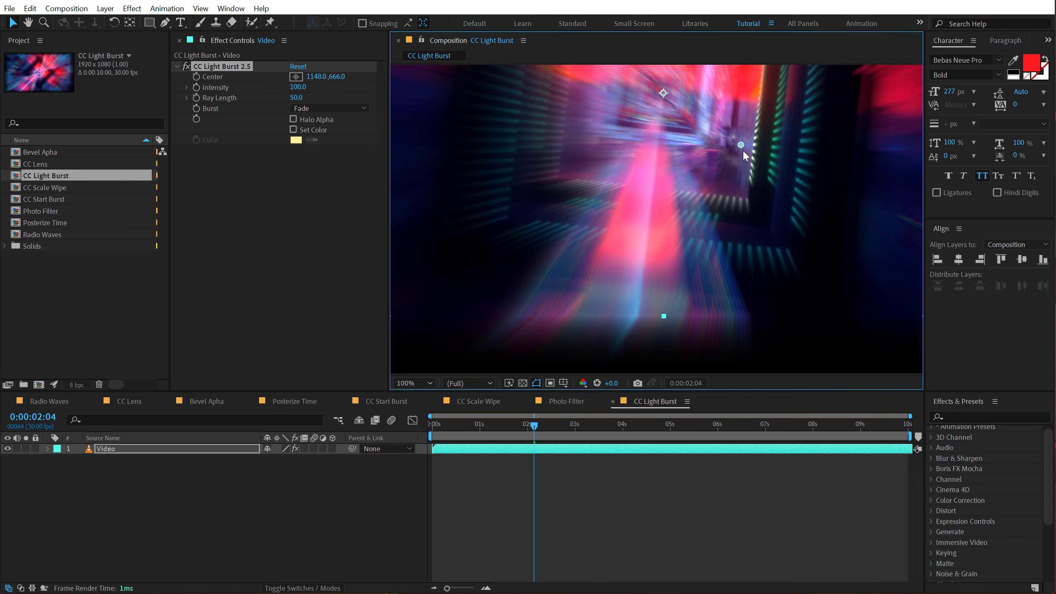
key(ctrl+z)
drag(733, 269, 746, 140)
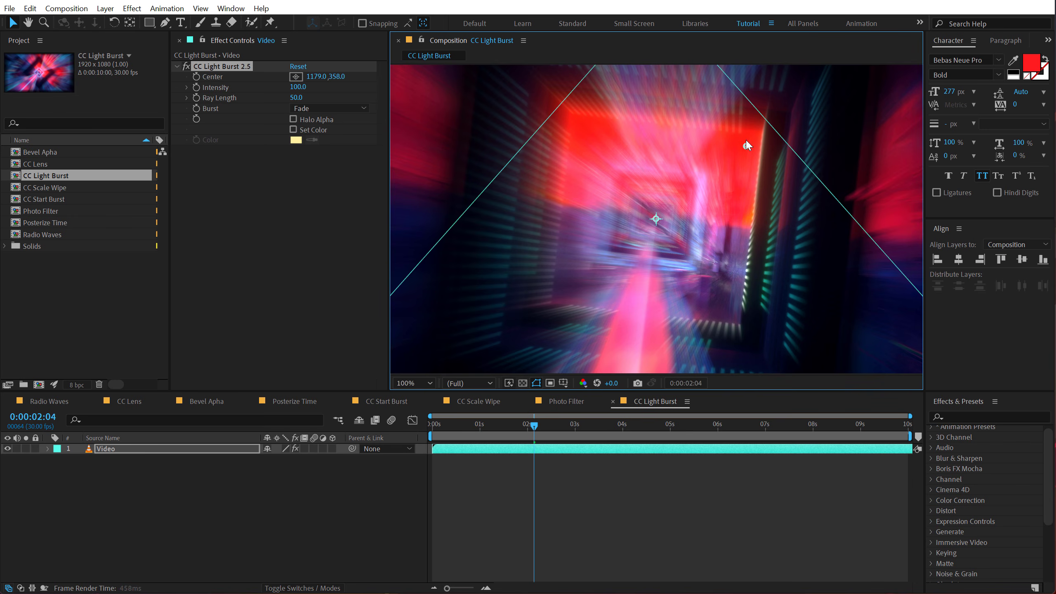
key(ctrl+z)
key(ctrl+z)
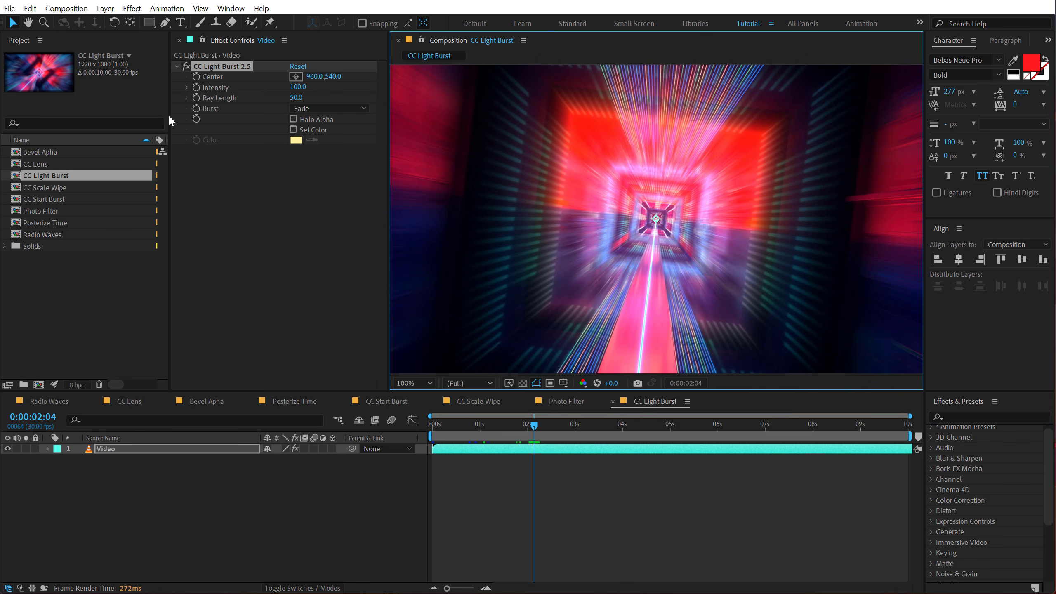
- Try CC Light Burst Intensity values of 1340 and 240, undoing each change
mouse_move(298, 87)
mouse_down()
mouse_move(255, 92)
mouse_move(308, 103)
mouse_up()
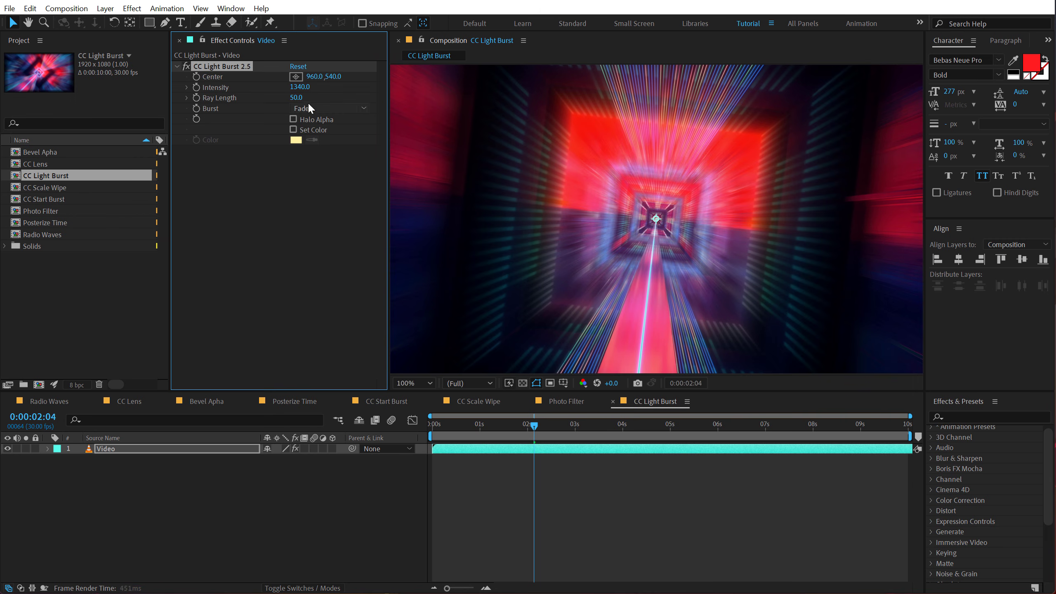
key(ctrl+z)
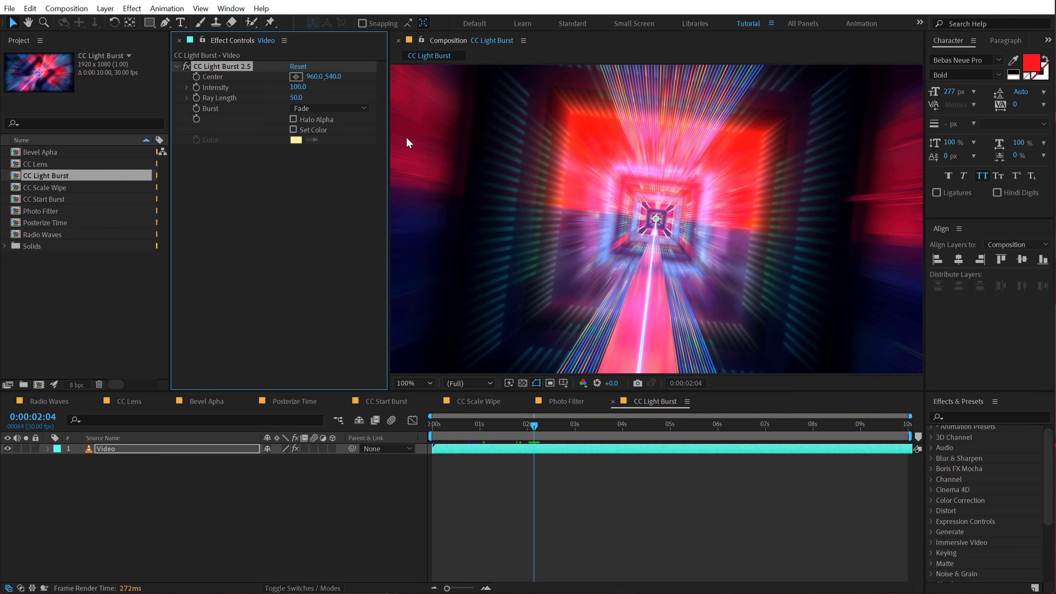
click(298, 87)
text(240)
key(Return)
key(ctrl+z)
- Set the light burst's Ray Length to 93 and preview the composition from the start at 50% zoom
drag(296, 97, 326, 103)
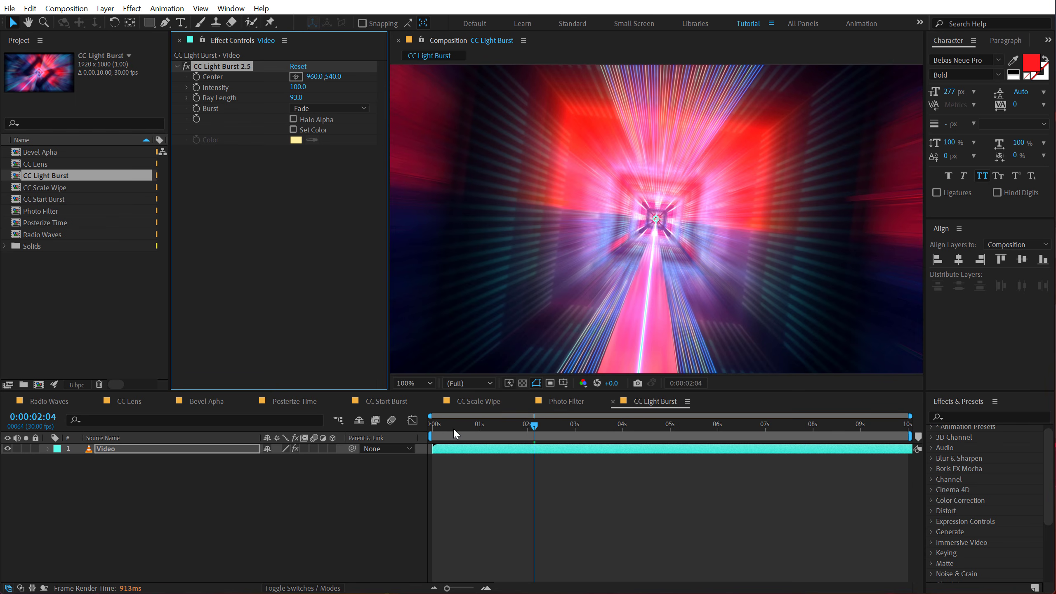
drag(450, 427, 430, 426)
scroll(520, 299, down, 1)
key(space)
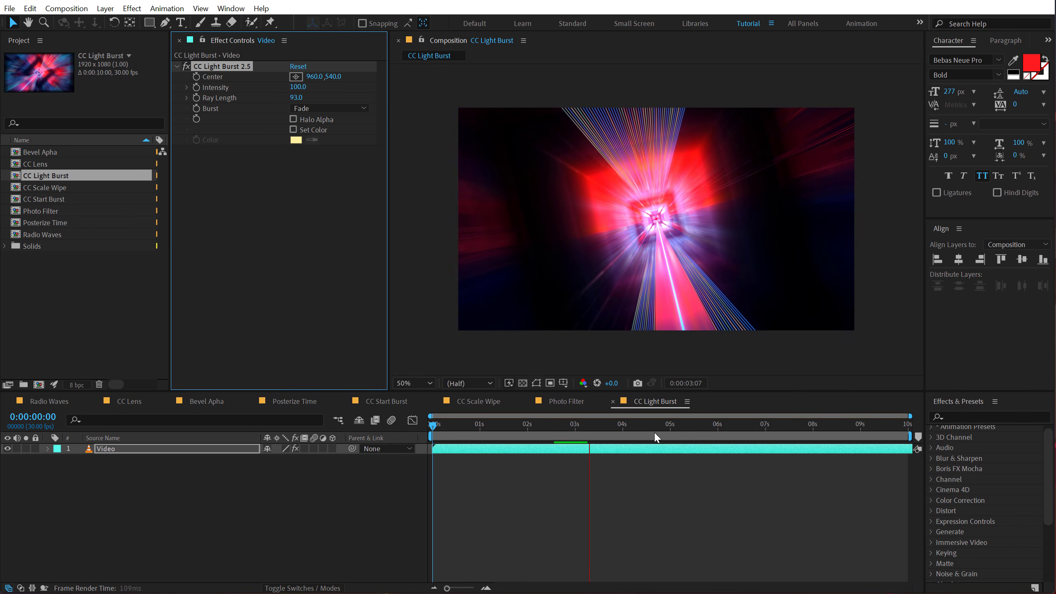
drag(678, 425, 742, 426)
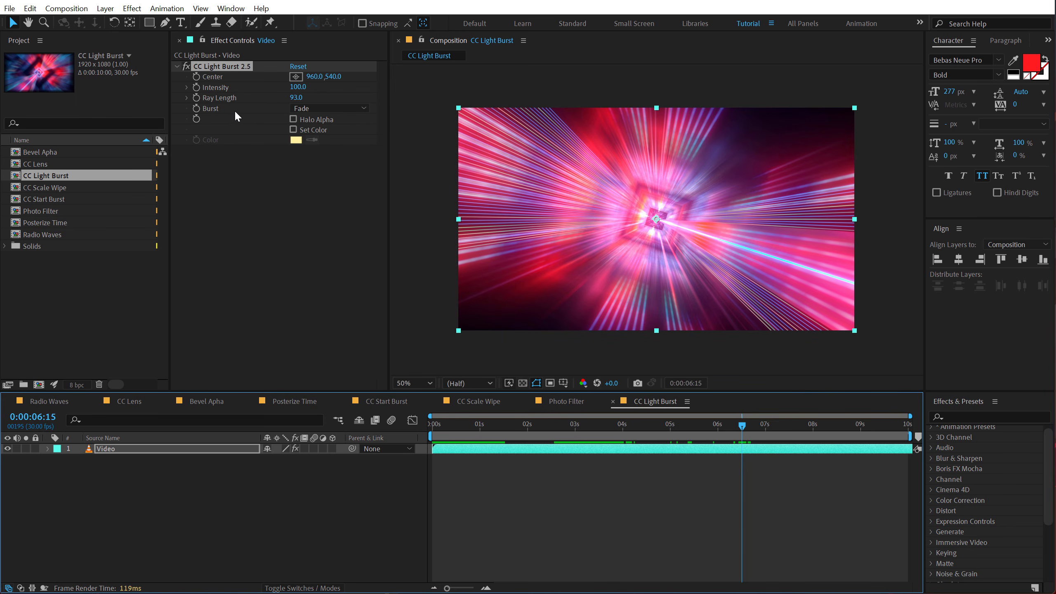
- Set the Burst type to Straight and the Ray Length to 29, checking the frame at 0:00:01:10
click(320, 106)
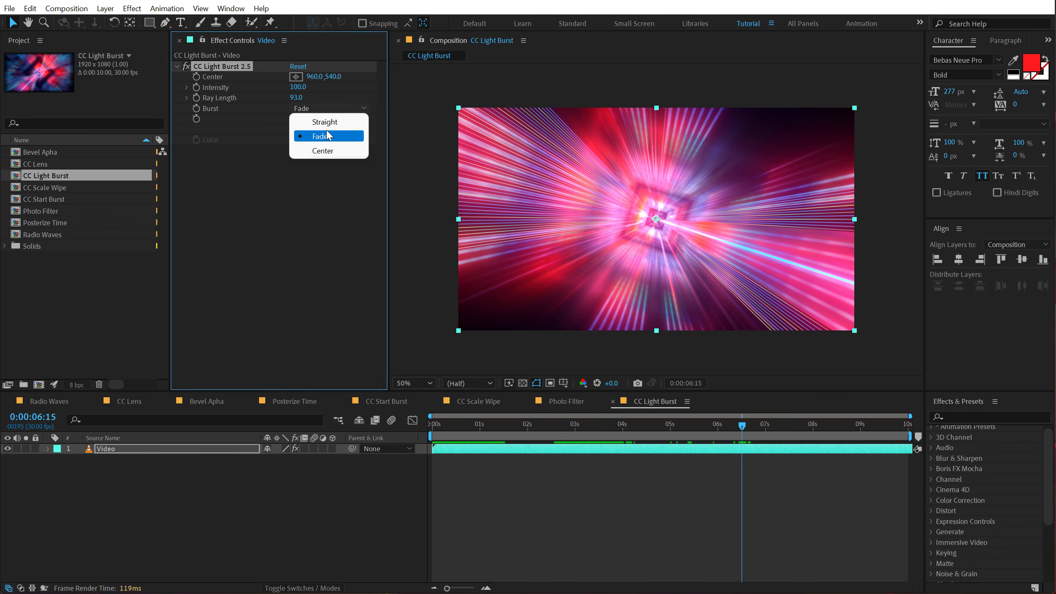
click(324, 122)
click(496, 425)
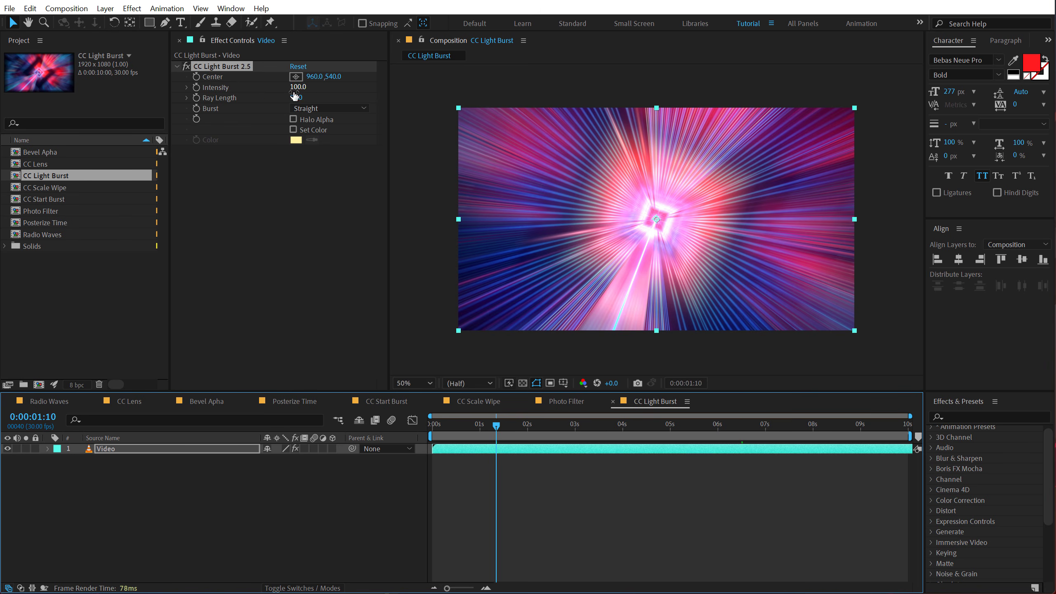
drag(297, 99, 273, 103)
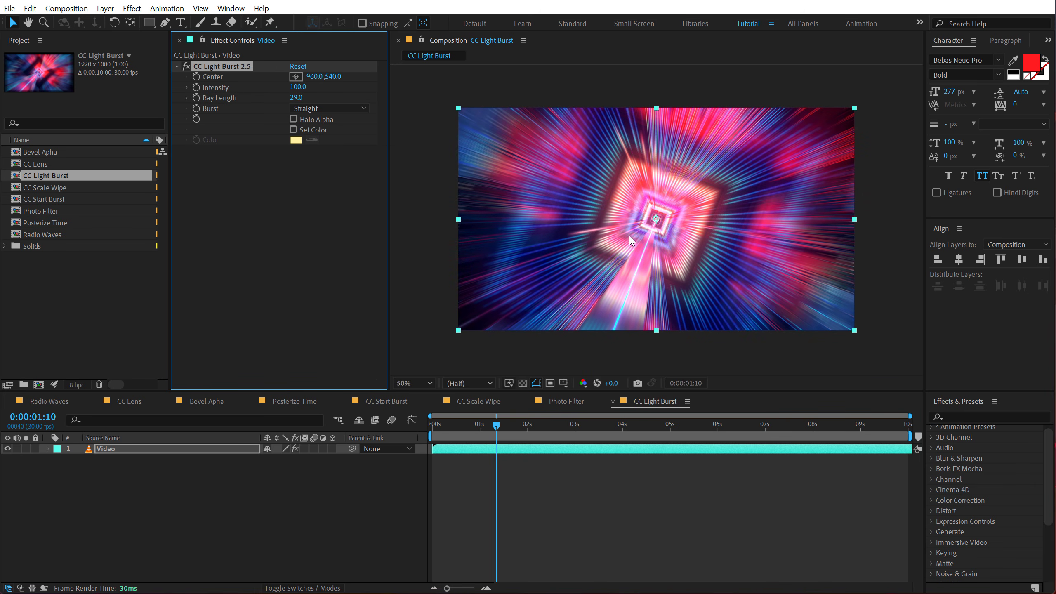
- Set the Burst type to Center and the Ray Length to 78, checking the effect up to 0:00:04:12
click(309, 108)
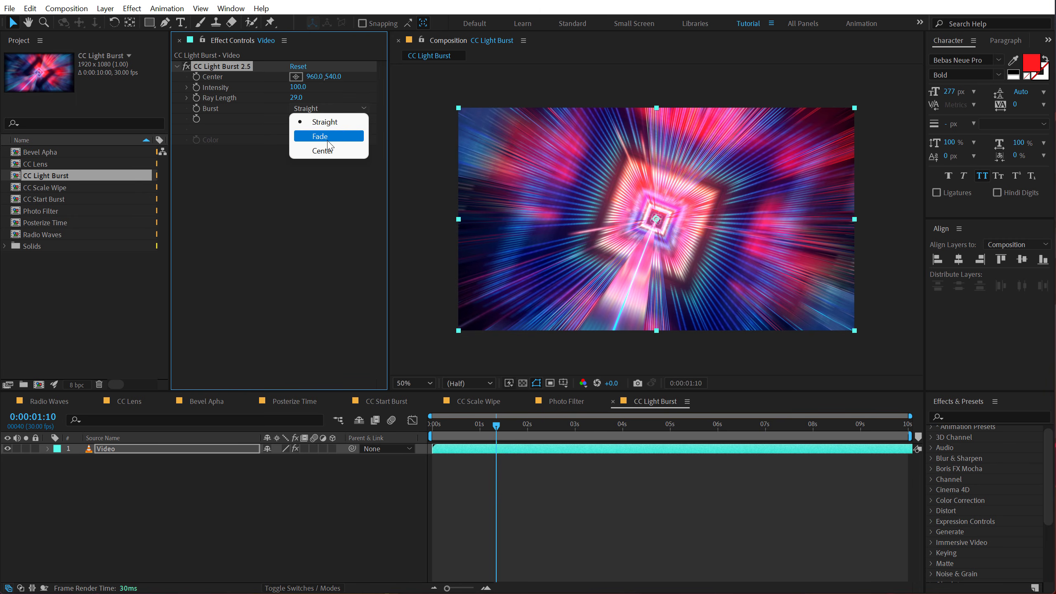
click(328, 155)
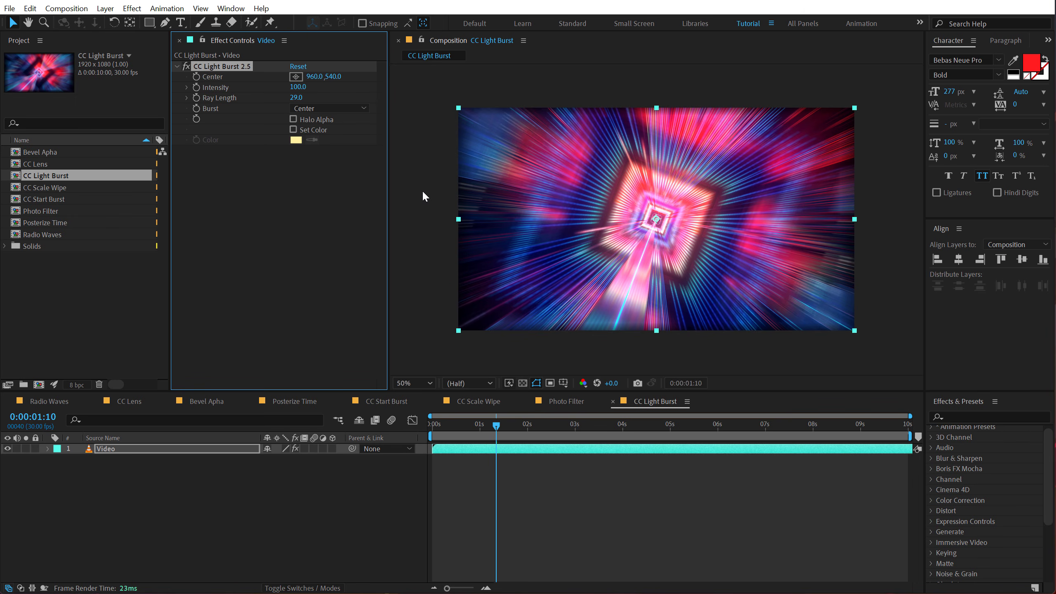
drag(499, 433, 598, 428)
drag(294, 100, 325, 99)
mouse_move(637, 428)
mouse_down()
mouse_move(682, 429)
mouse_move(643, 430)
mouse_up()
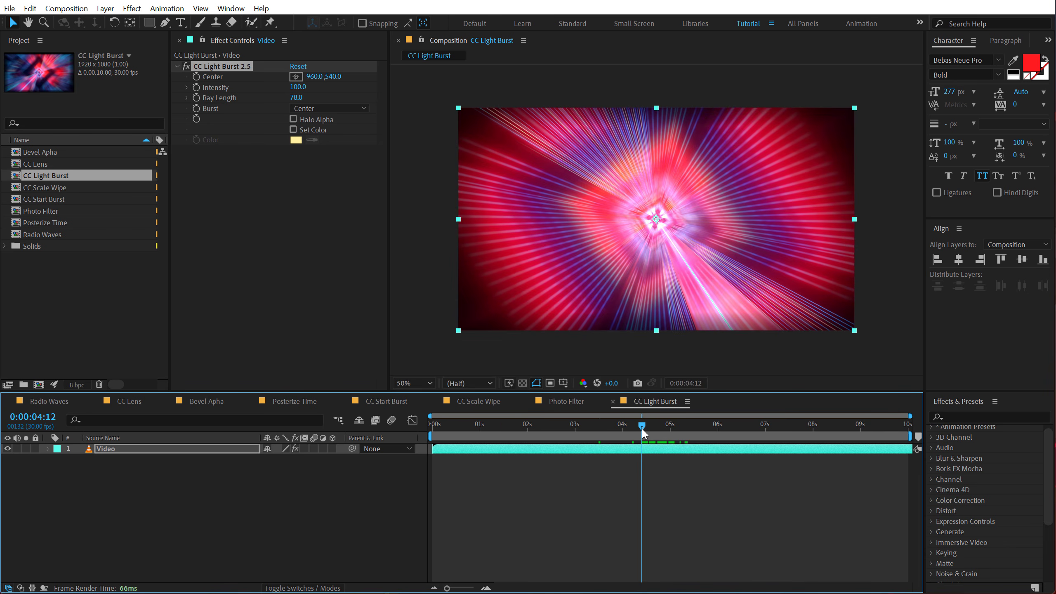